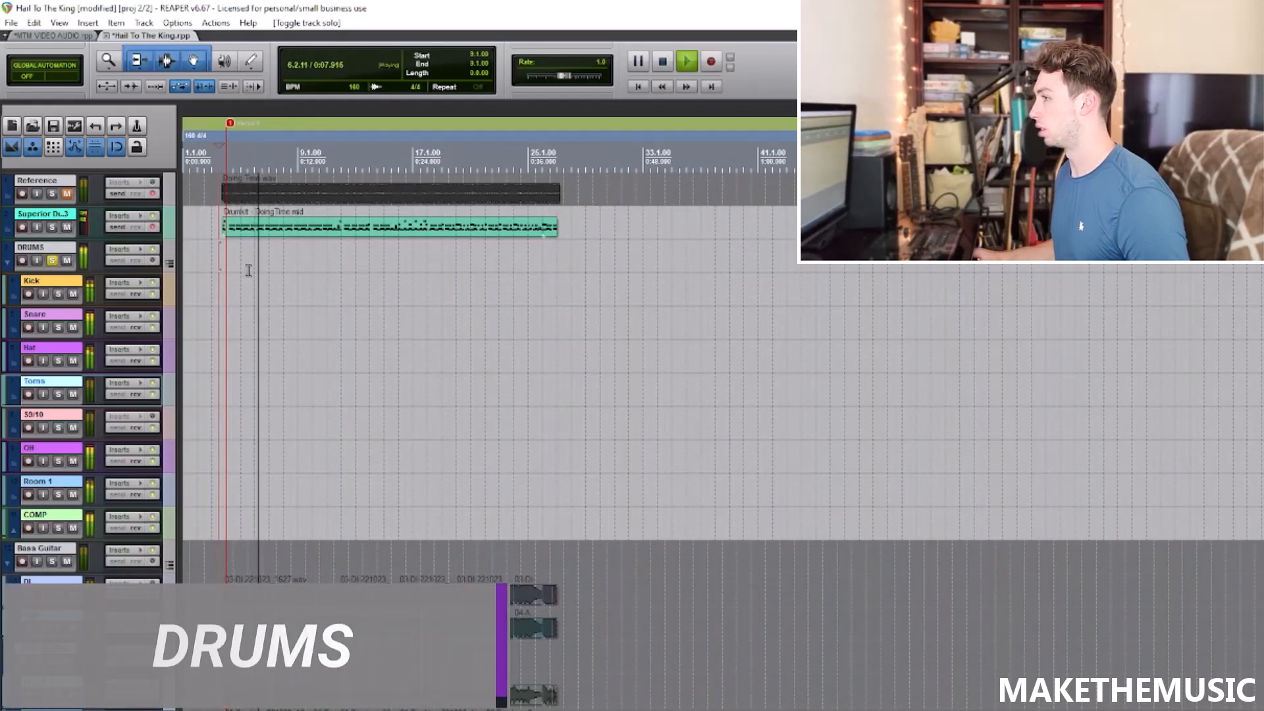
# Step: Stop playback and open the Superior Drummer 3 instrument on its track
pyautogui.press('space')
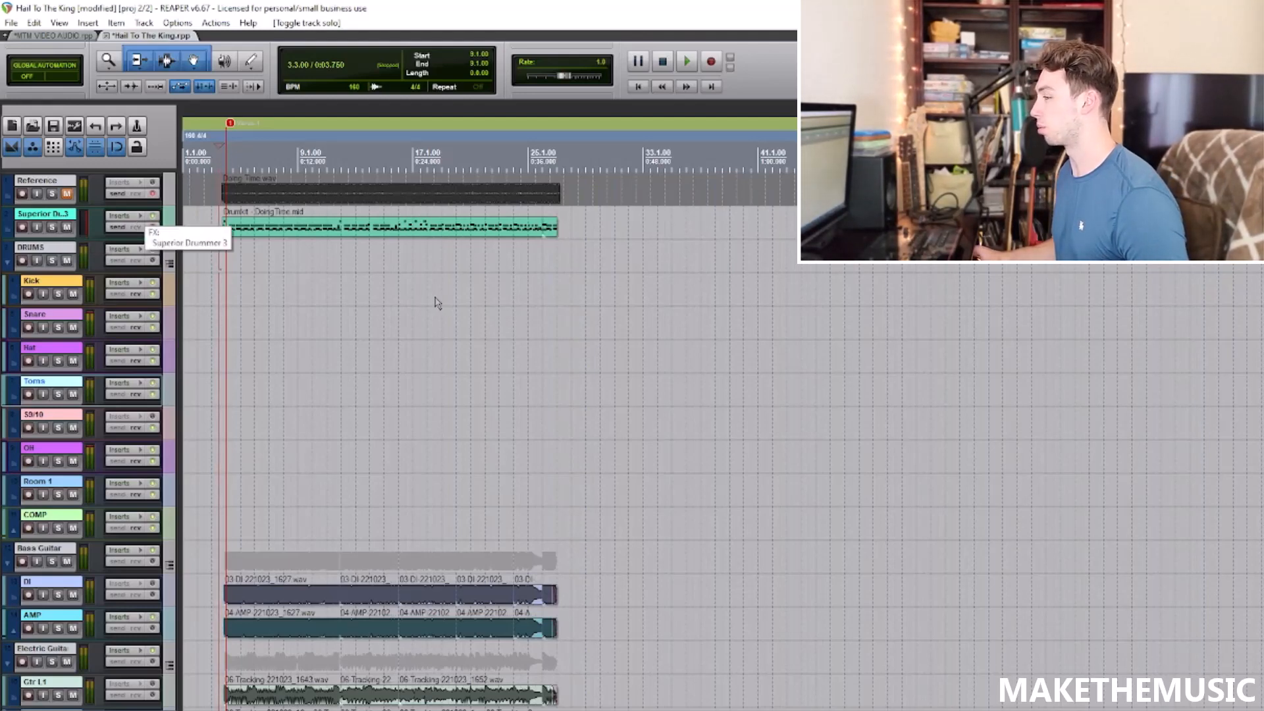
pyautogui.press('f')
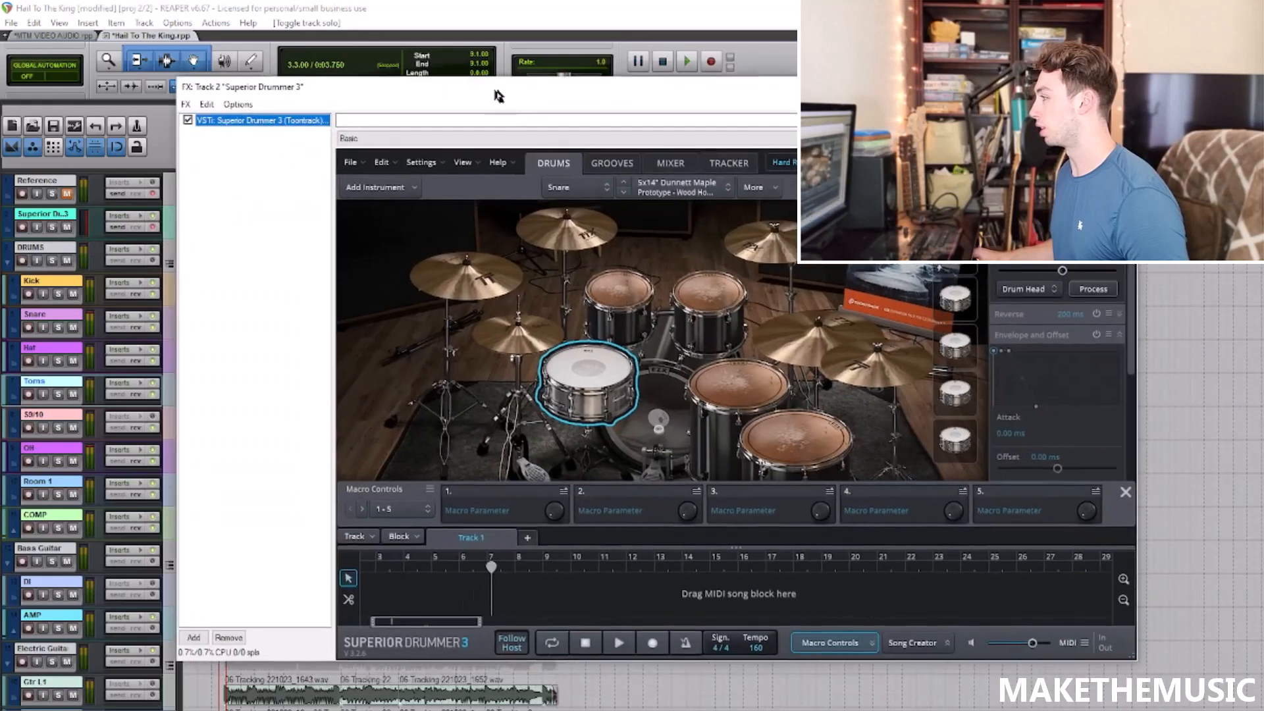
pyautogui.moveTo(495, 96); pyautogui.dragTo(490, 100)
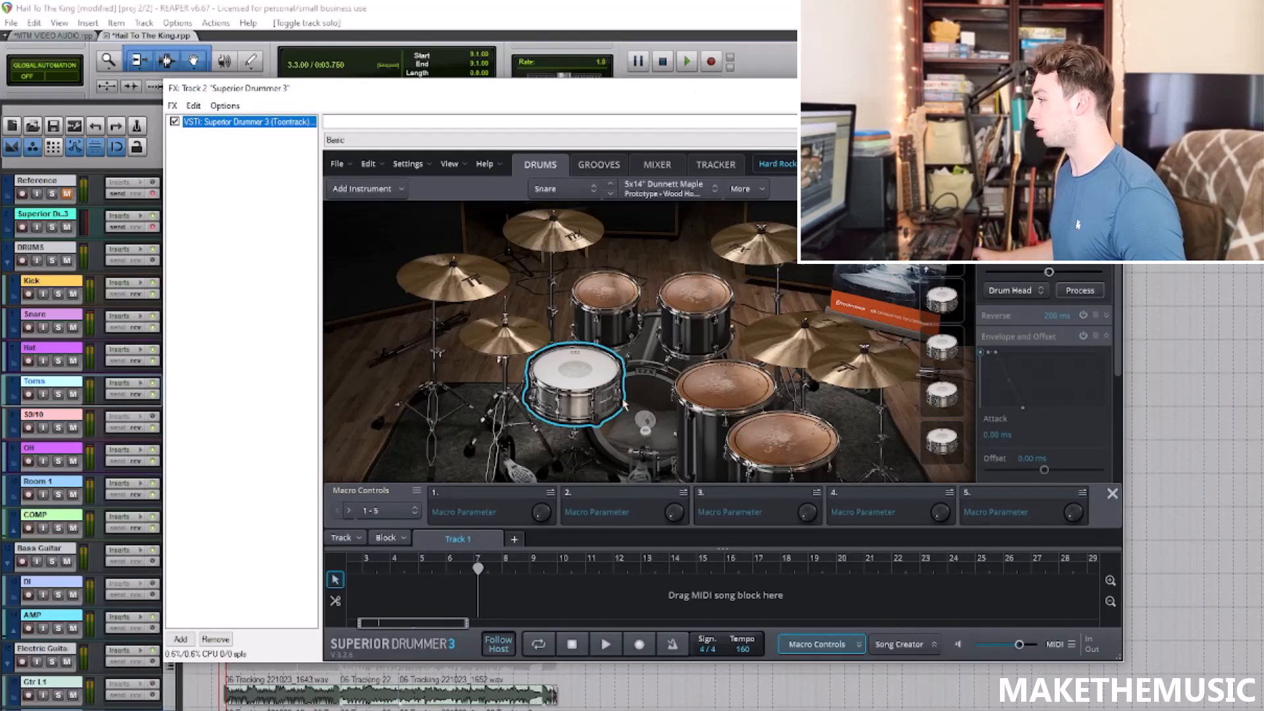
# Step: Audition the kick and the main snare in the kit and view the instrument choices for each, keeping the loaded ones
pyautogui.click(644, 393)
pyautogui.click(655, 393)
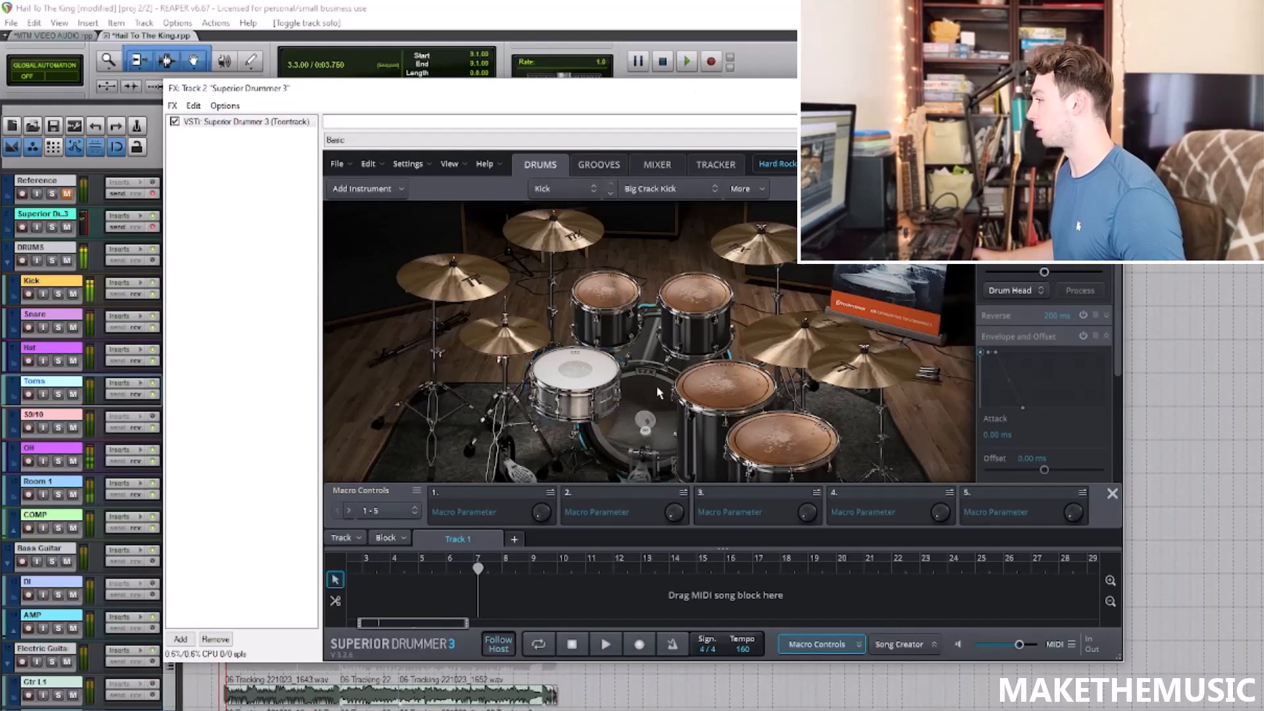
pyautogui.rightClick(649, 391)
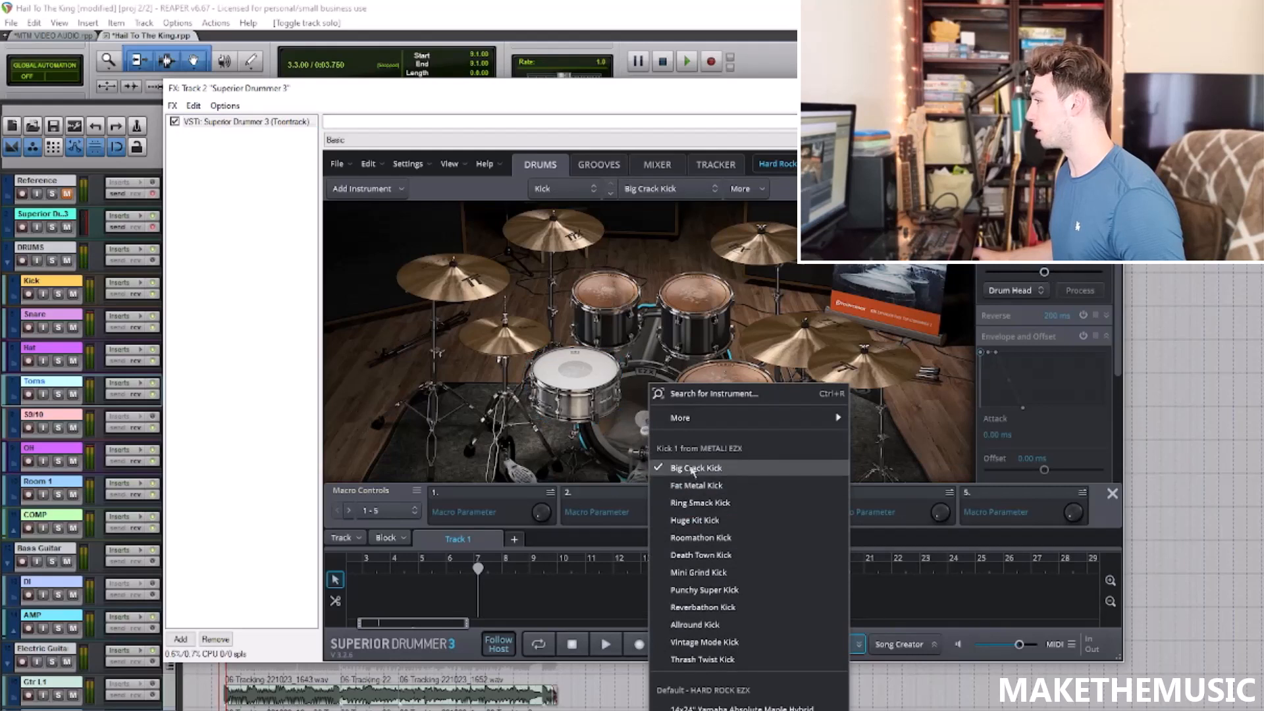
pyautogui.click(738, 117)
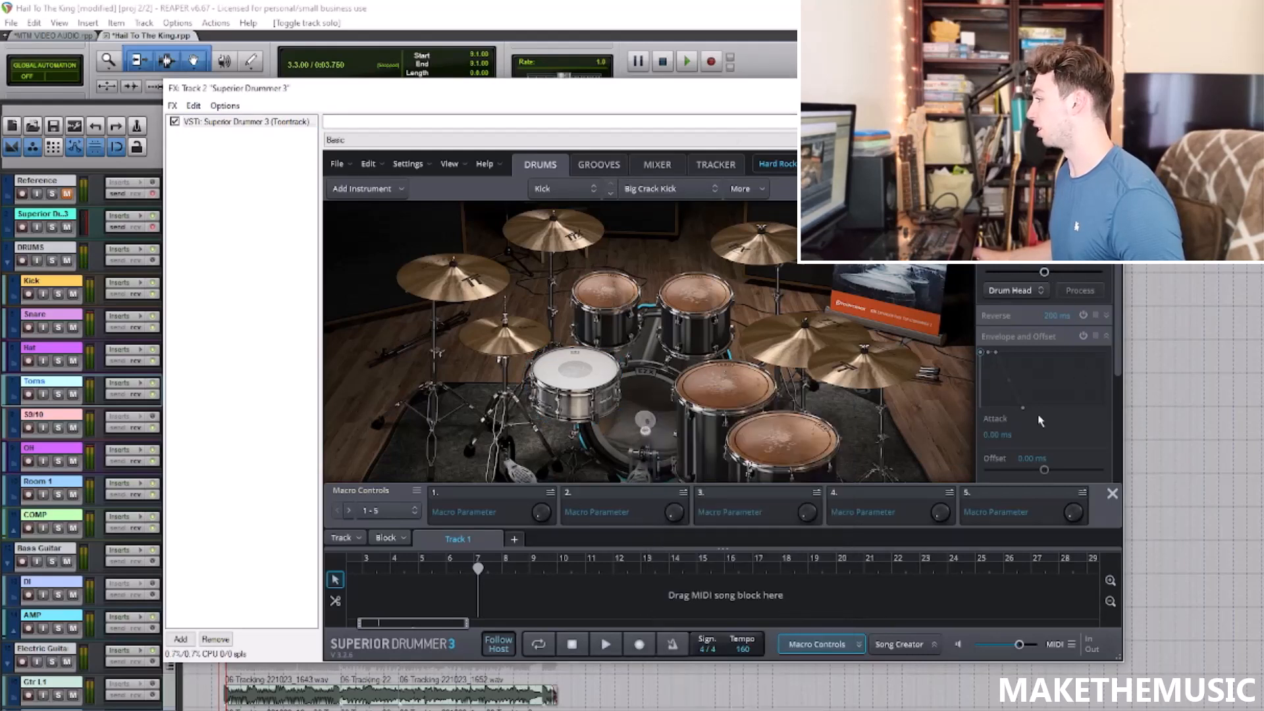
pyautogui.click(593, 376)
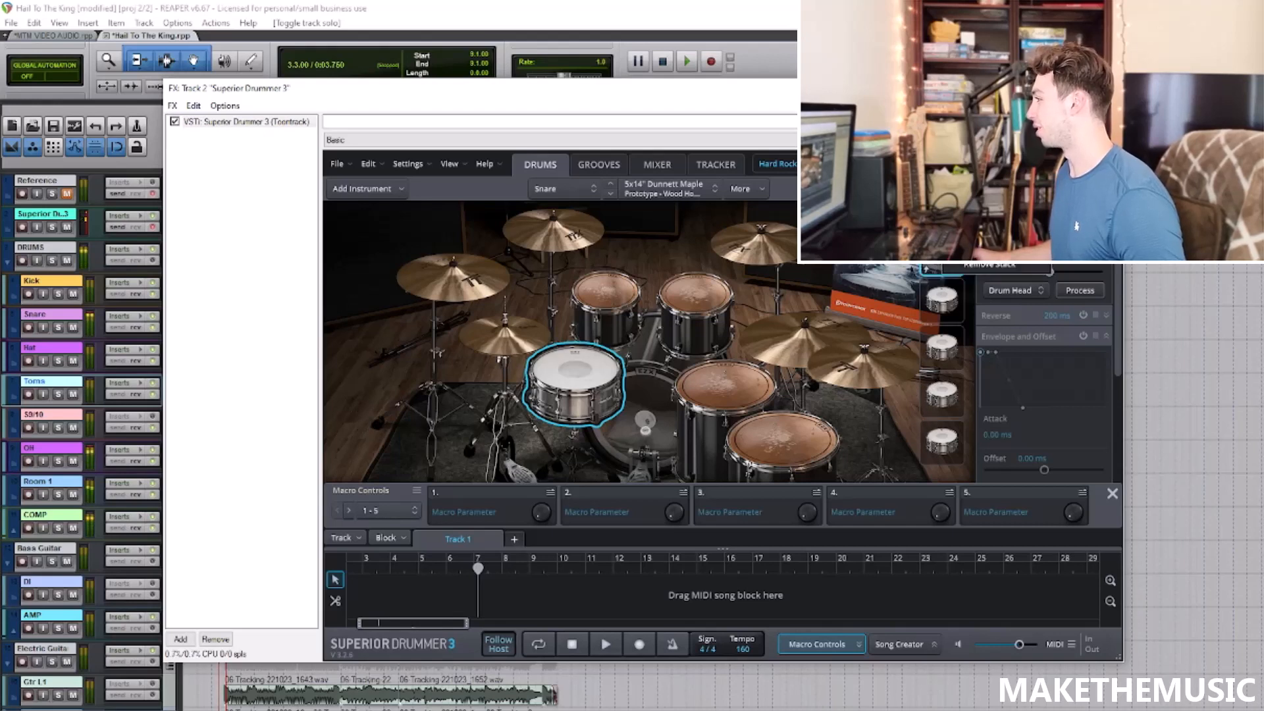
pyautogui.rightClick(604, 374)
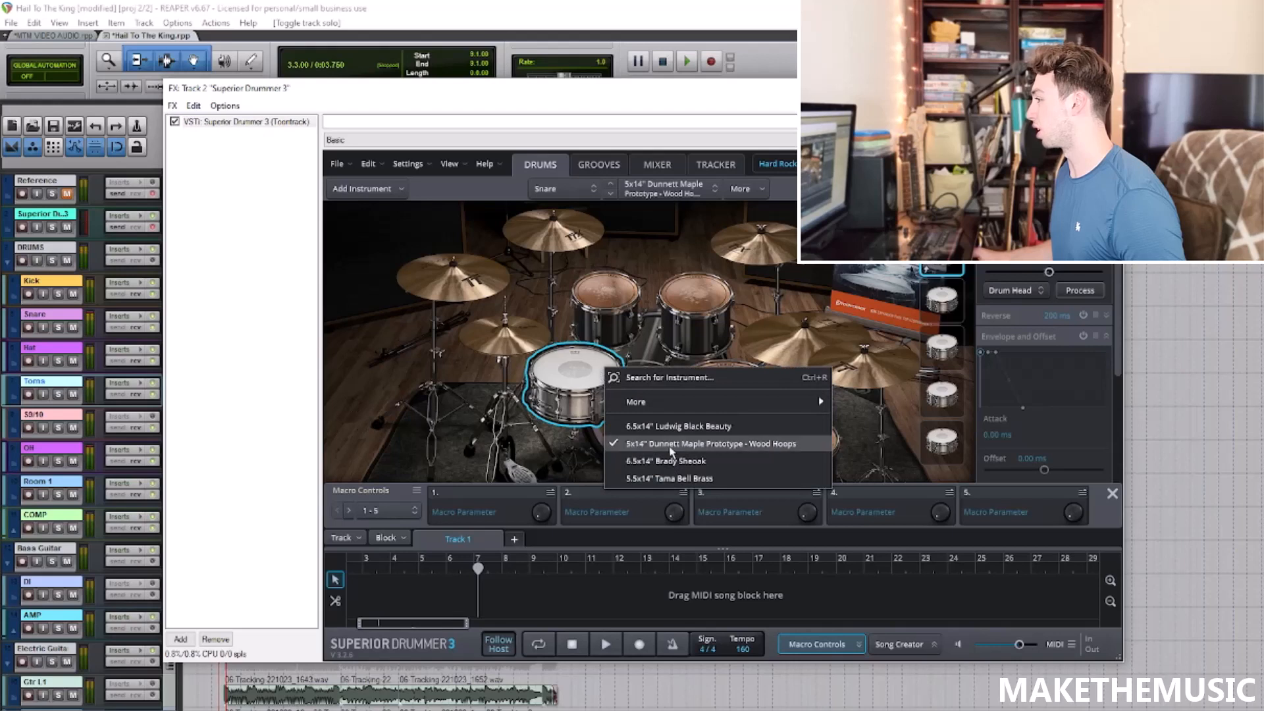
pyautogui.click(879, 237)
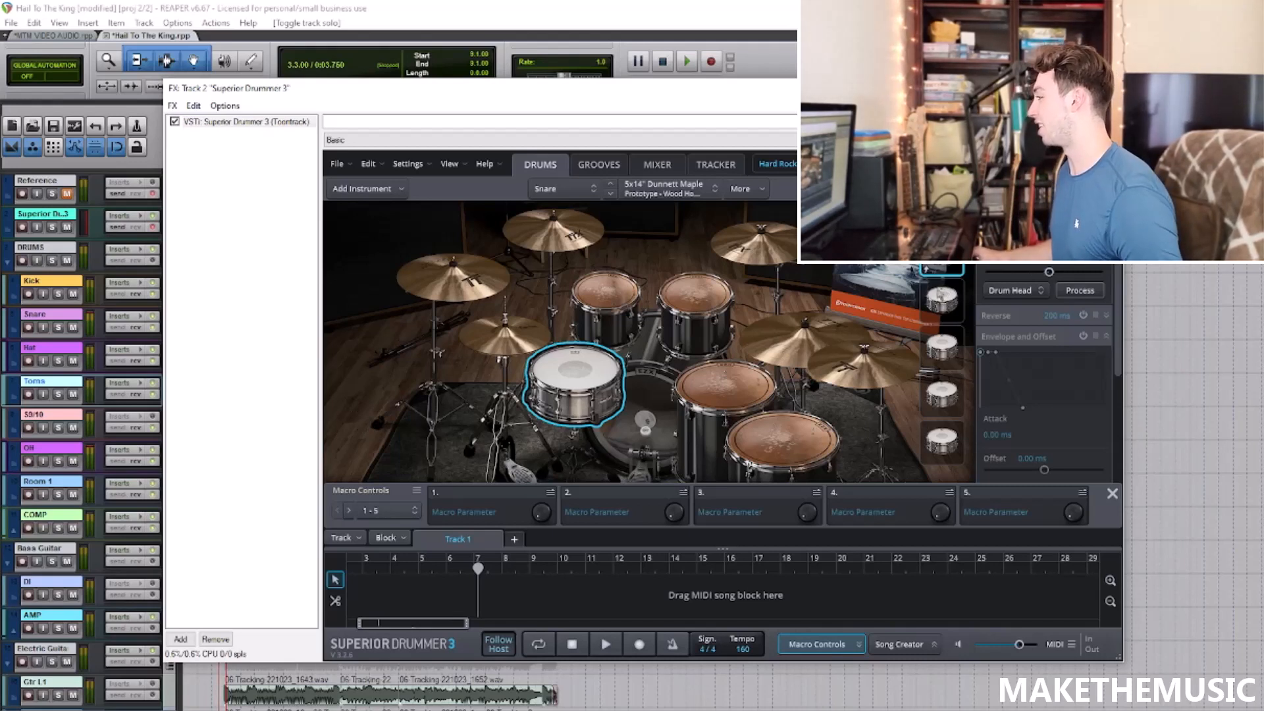
# Step: Audition the first two fully visible snares in the snare stack and view the instrument choices of each
pyautogui.click(946, 303)
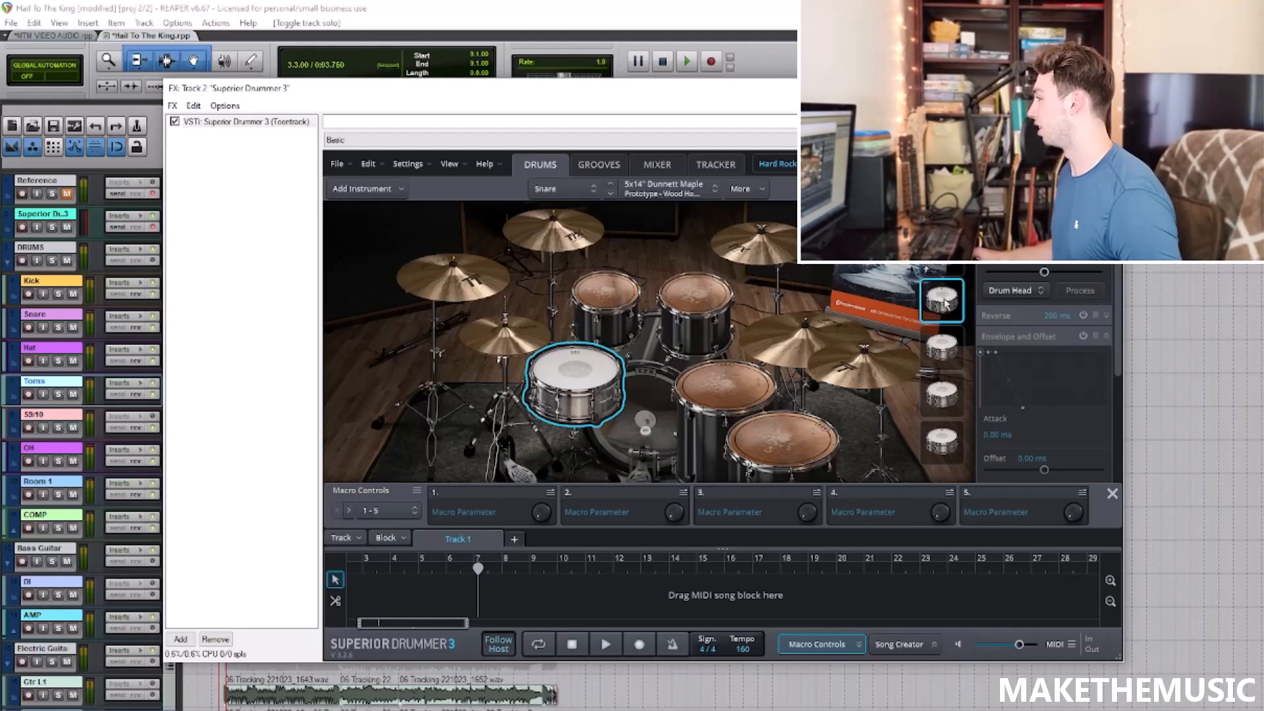
pyautogui.rightClick(946, 303)
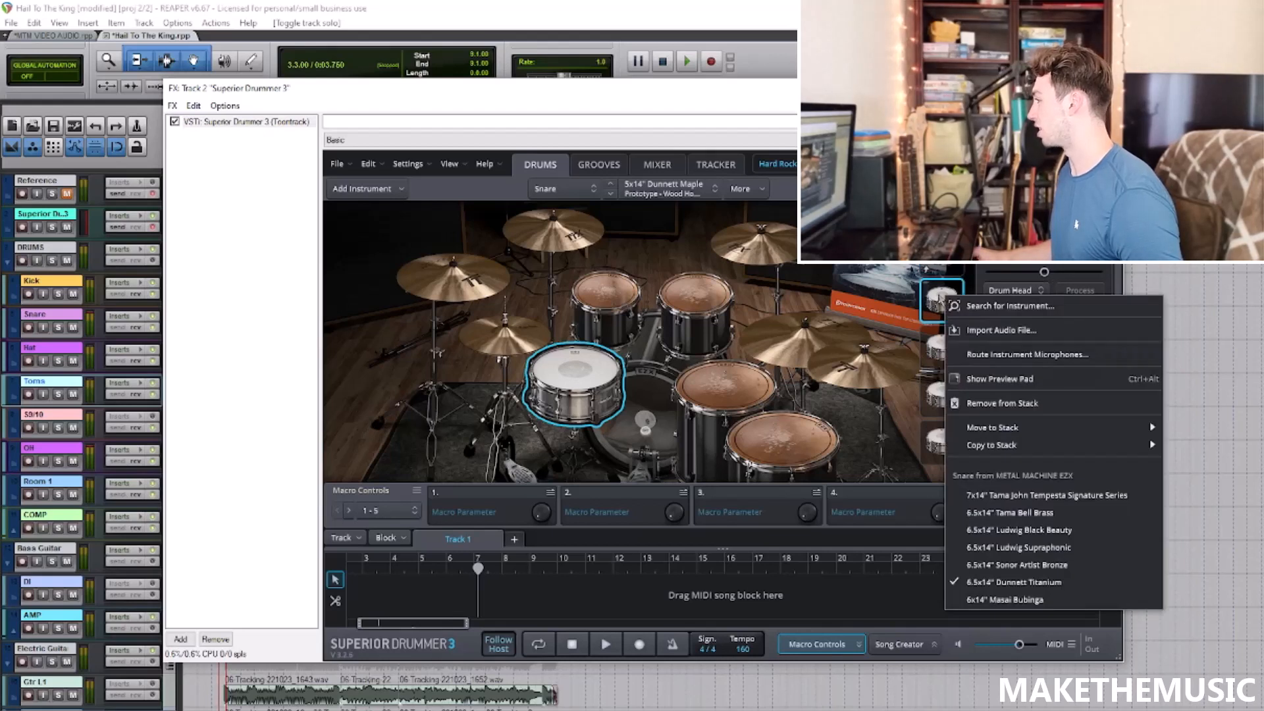
pyautogui.click(937, 295)
pyautogui.click(937, 295)
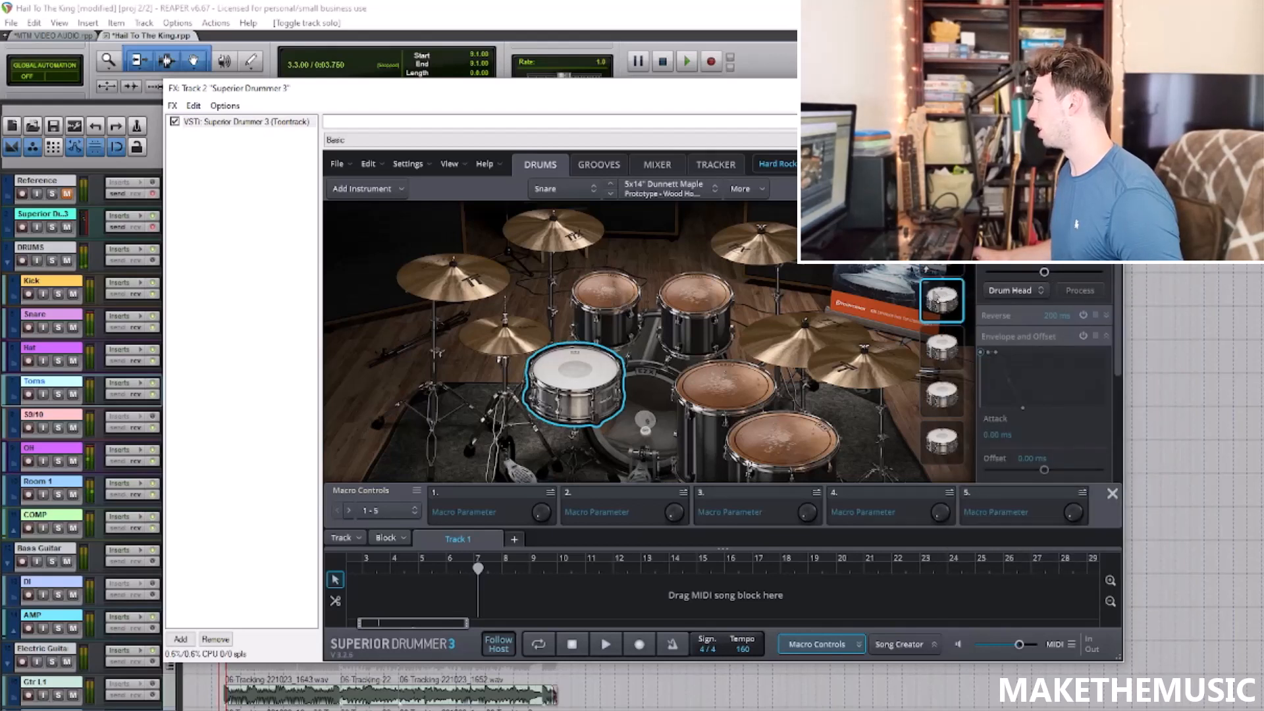
pyautogui.click(946, 345)
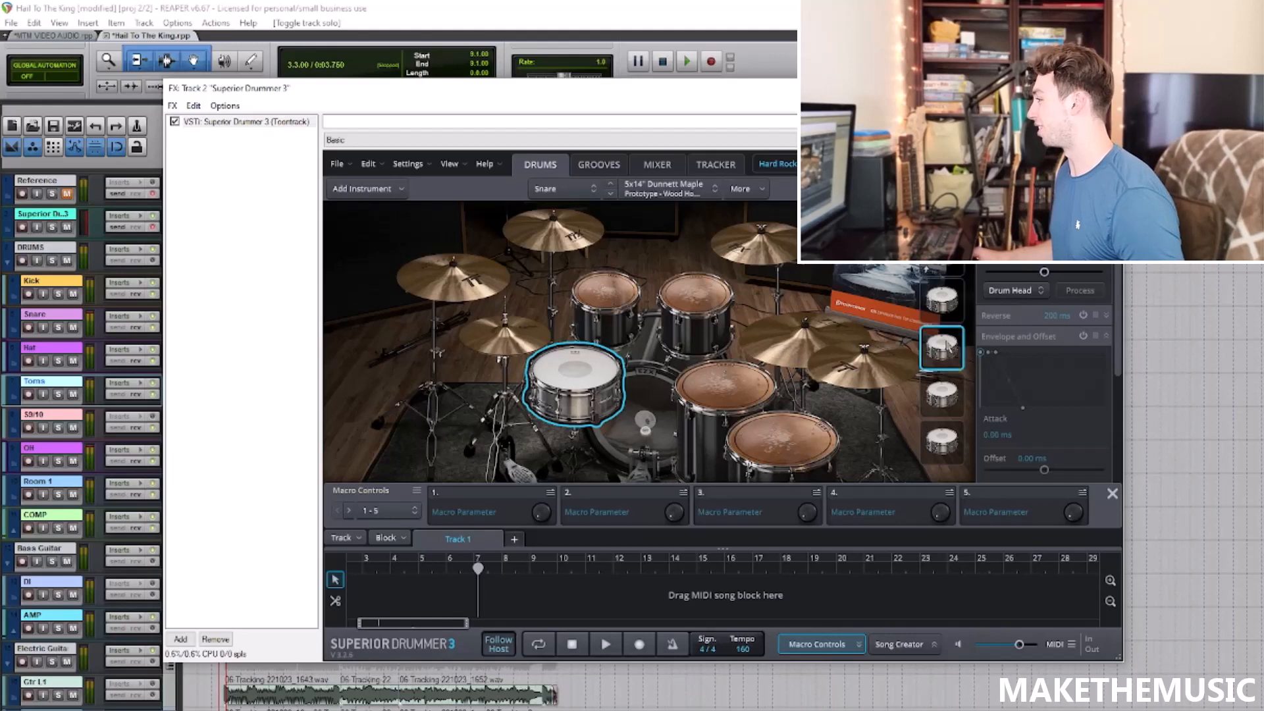
pyautogui.rightClick(946, 345)
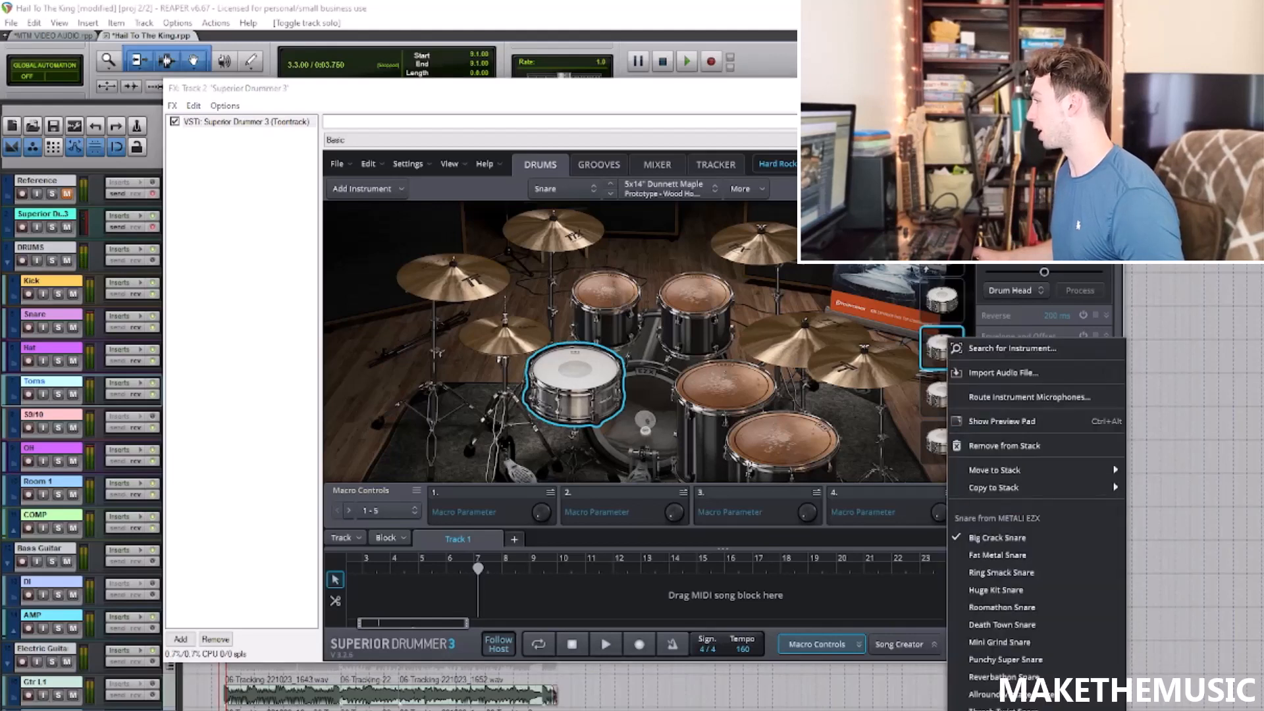
# Step: Audition the last two stacked snares, view their instrument choices, and select the whole snare stack
pyautogui.click(942, 394)
pyautogui.click(946, 395)
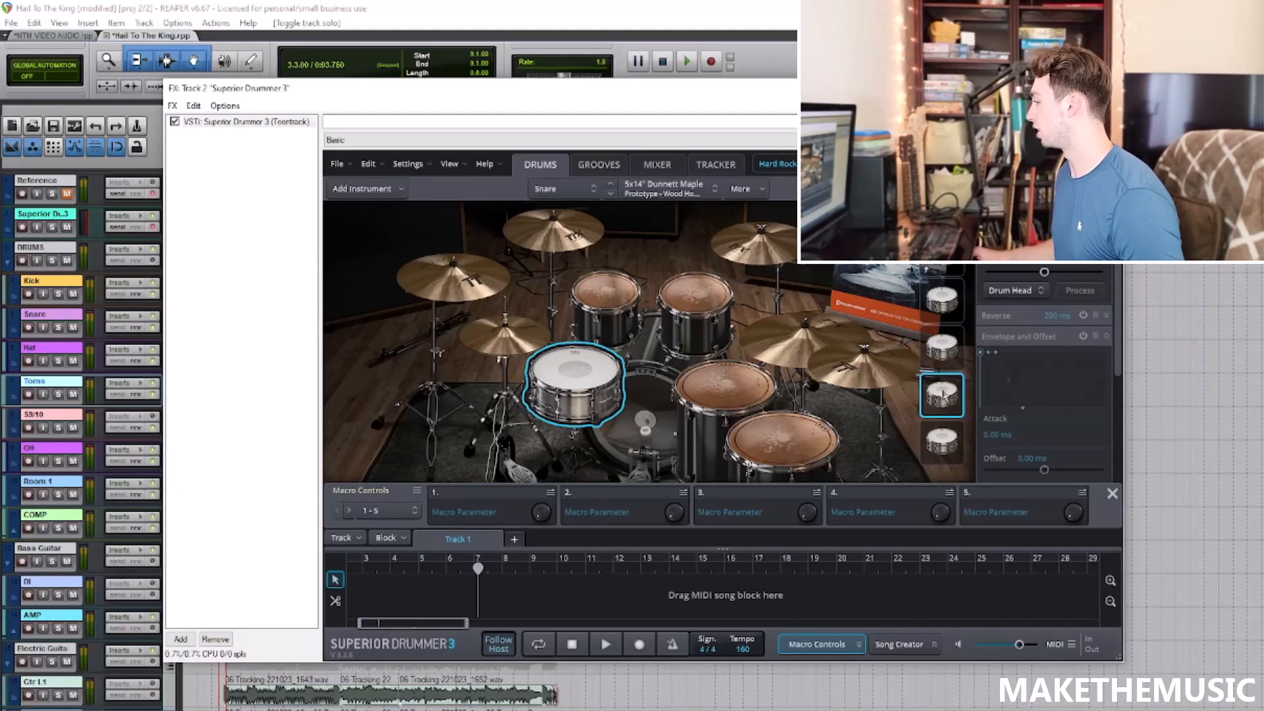
pyautogui.rightClick(944, 393)
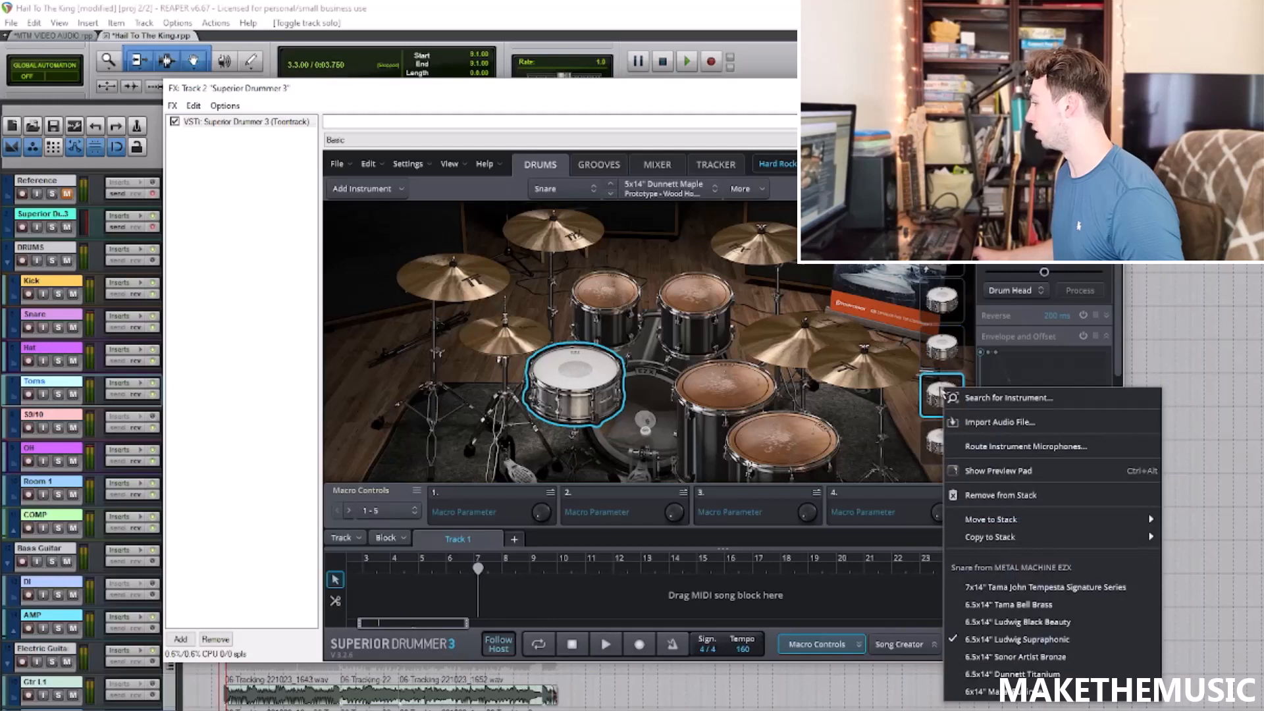
pyautogui.click(943, 394)
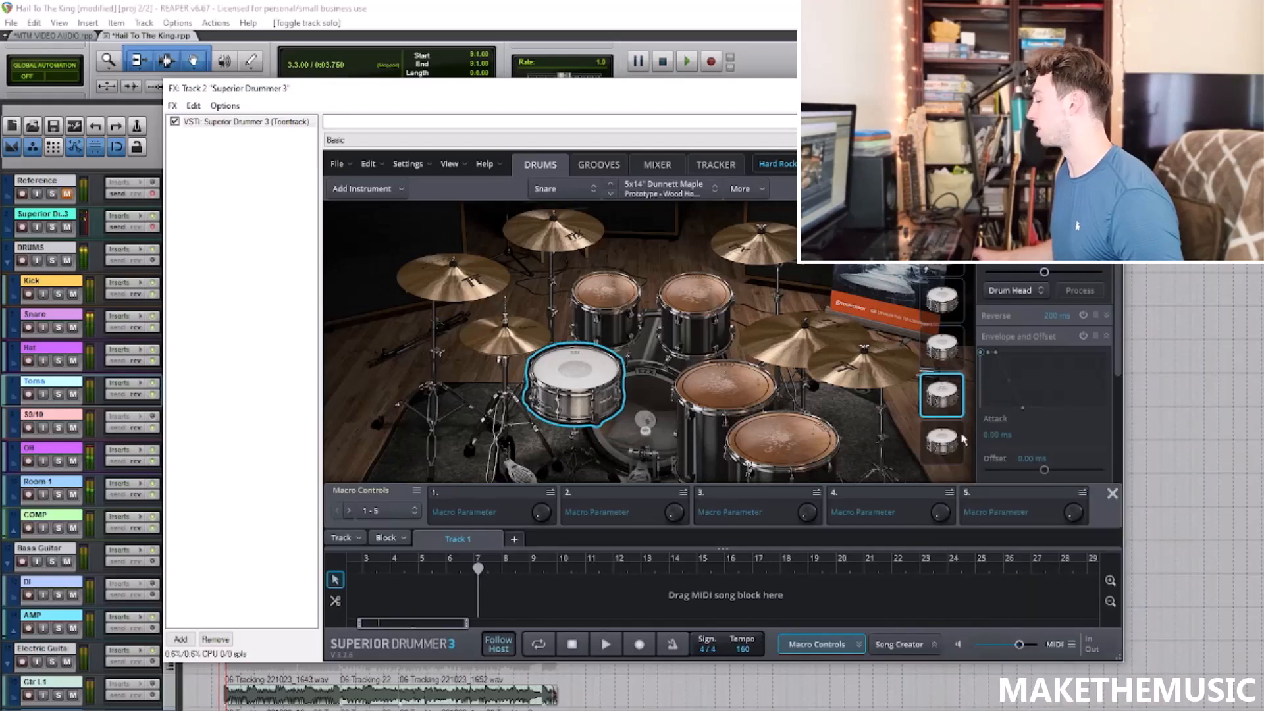
pyautogui.click(941, 448)
pyautogui.rightClick(940, 447)
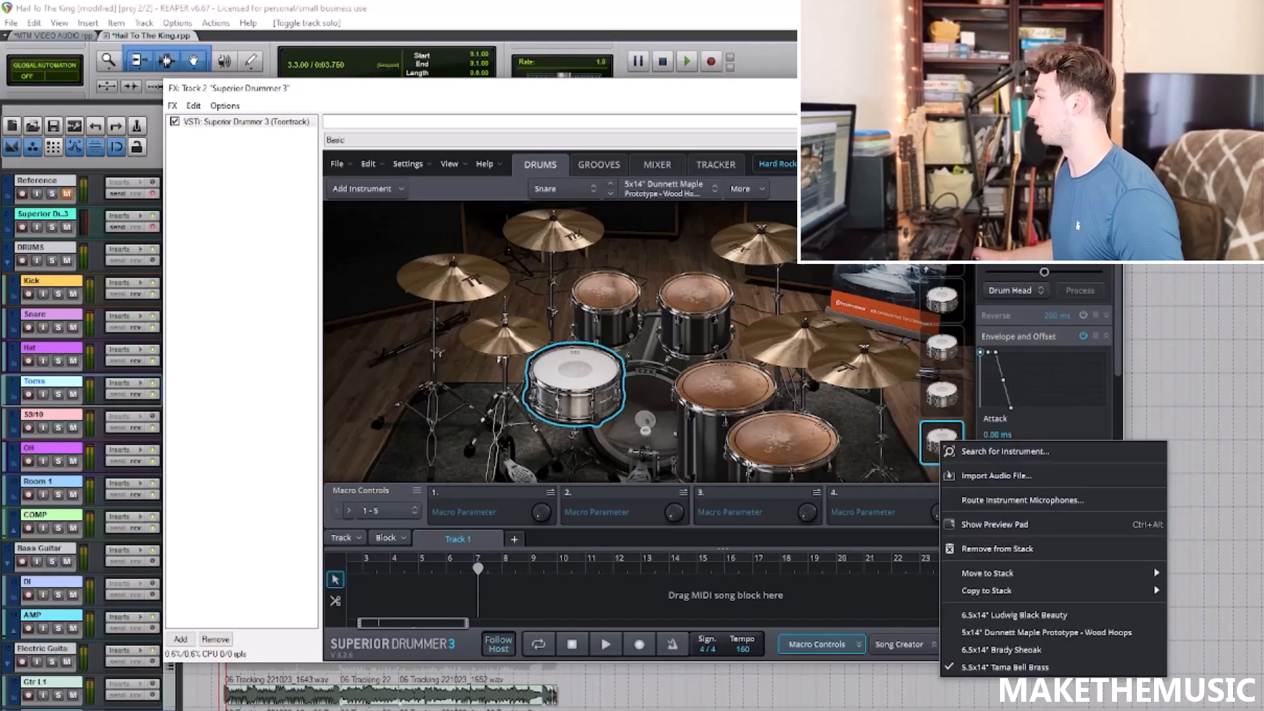
pyautogui.click(999, 369)
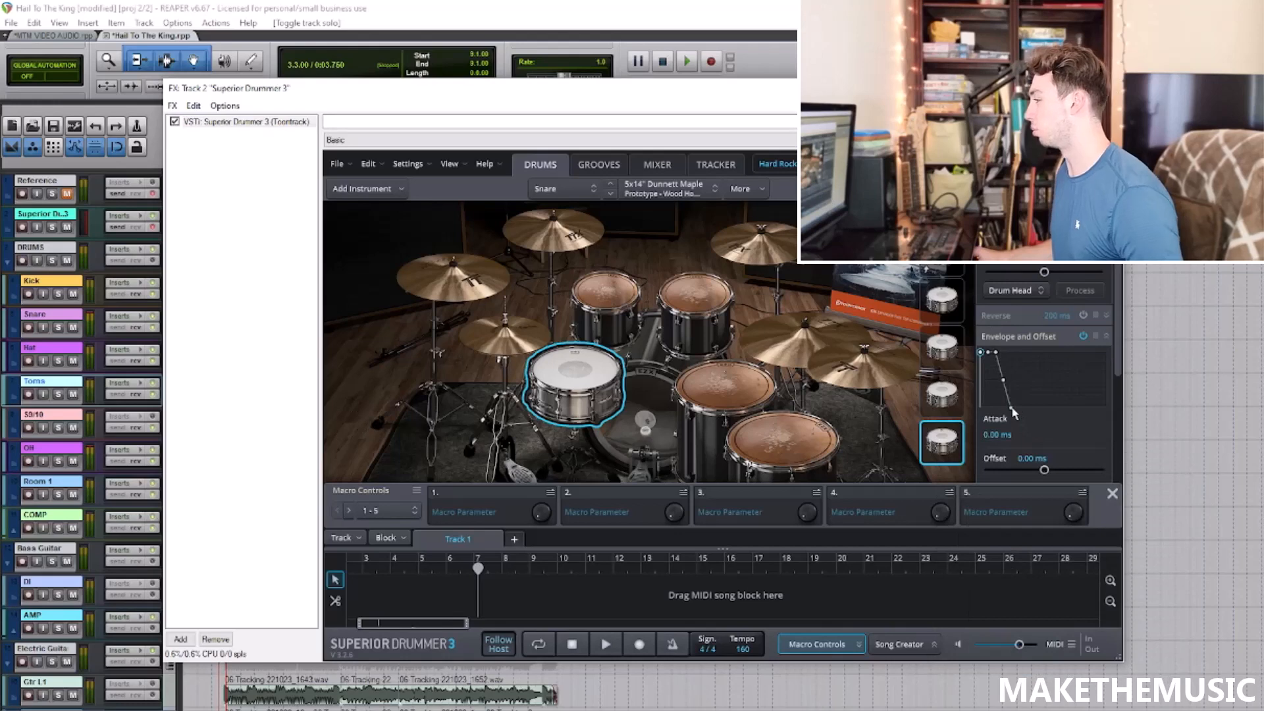
pyautogui.keyDown('shift'); pyautogui.click(941, 253); pyautogui.keyUp('shift')
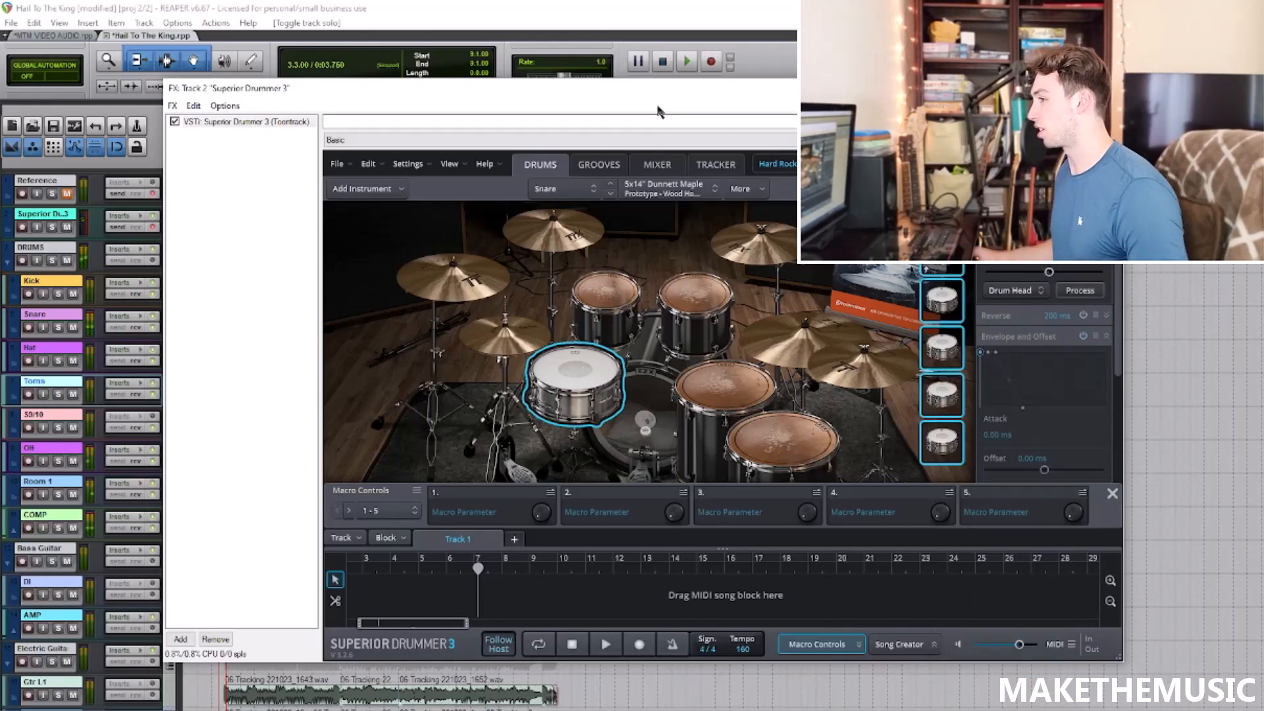
# Step: Audition rack tom 1 and the hi-hat and view the instrument choices for each, keeping the loaded ones
pyautogui.moveTo(662, 88); pyautogui.dragTo(692, 83)
pyautogui.click(650, 285)
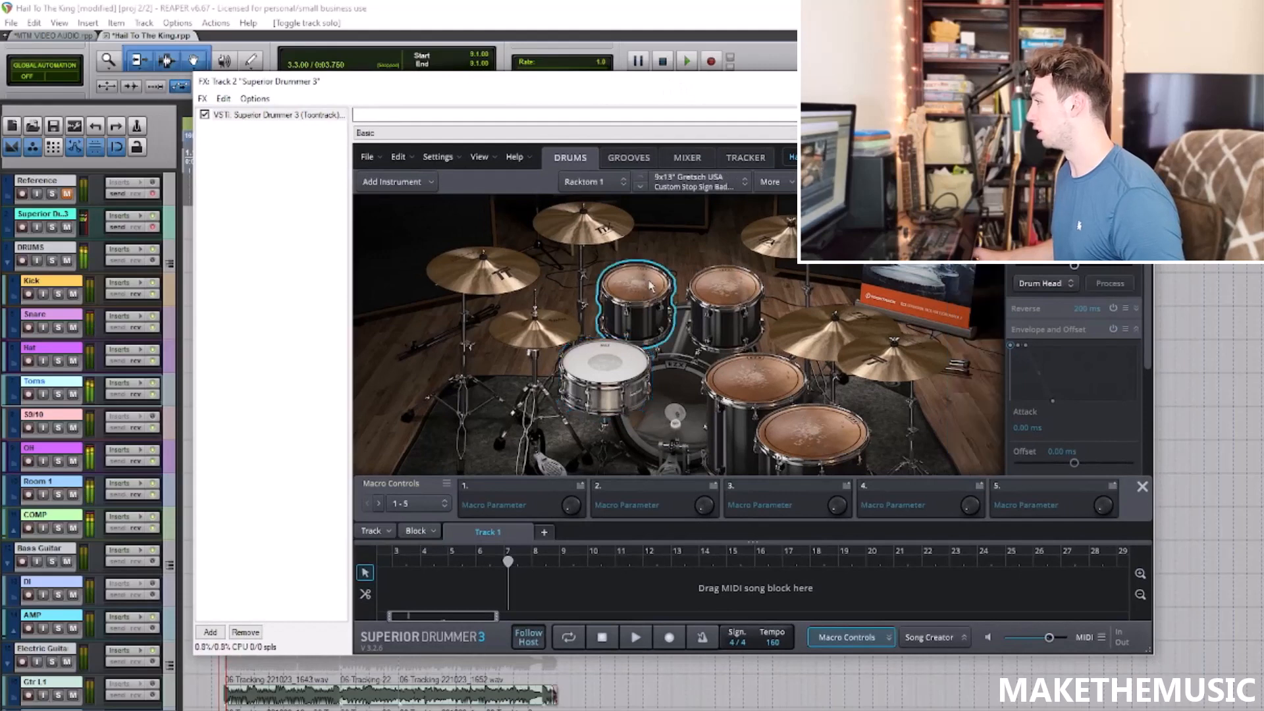
pyautogui.rightClick(651, 285)
pyautogui.click(779, 92)
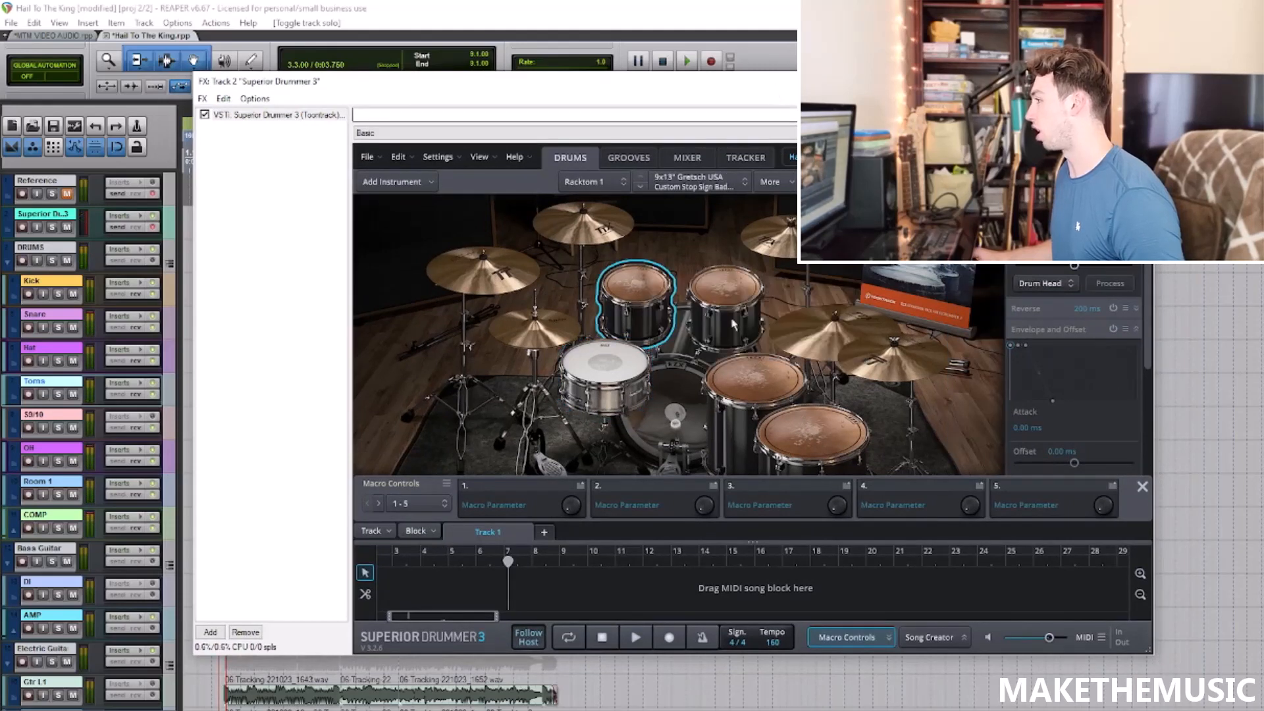
pyautogui.click(543, 341)
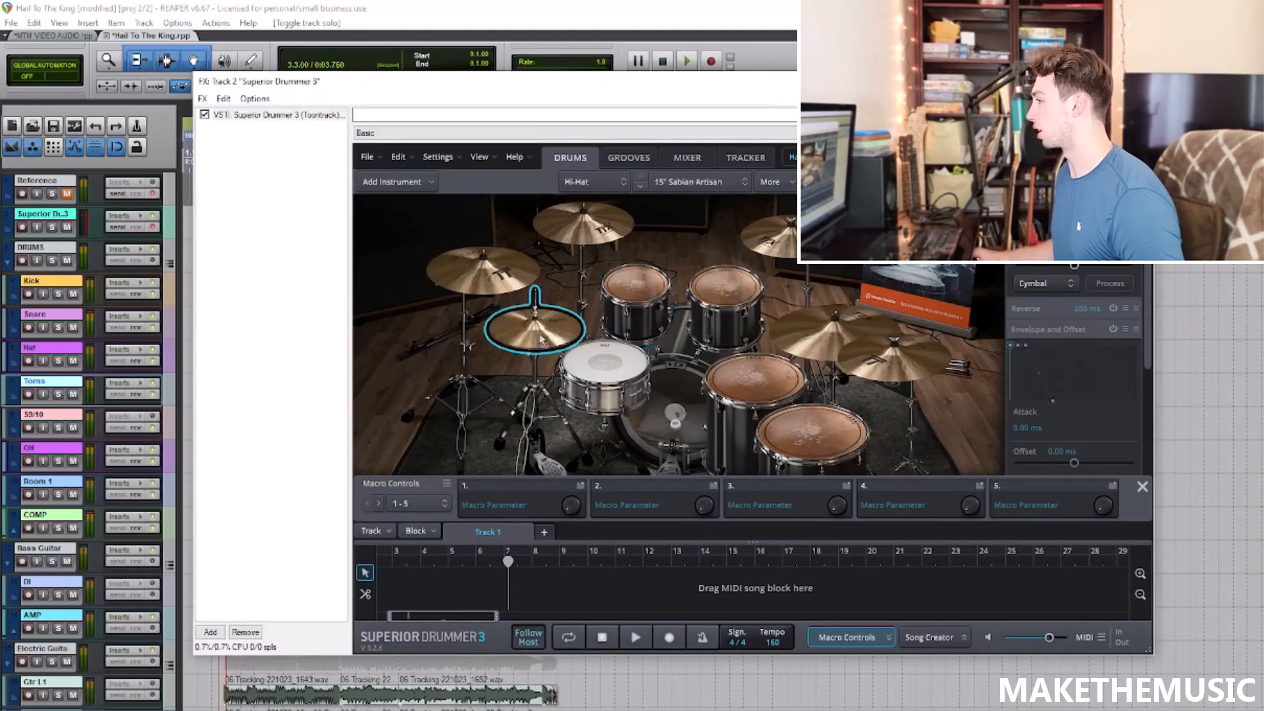
pyautogui.rightClick(541, 340)
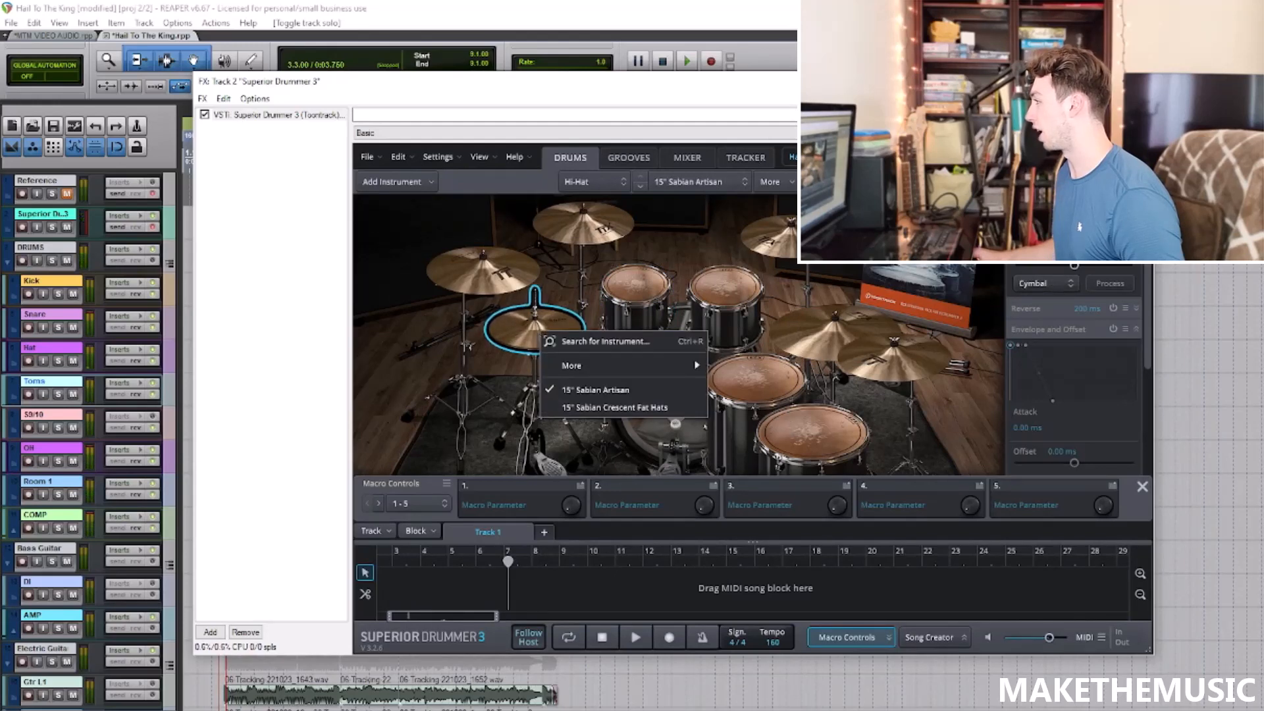
pyautogui.click(817, 99)
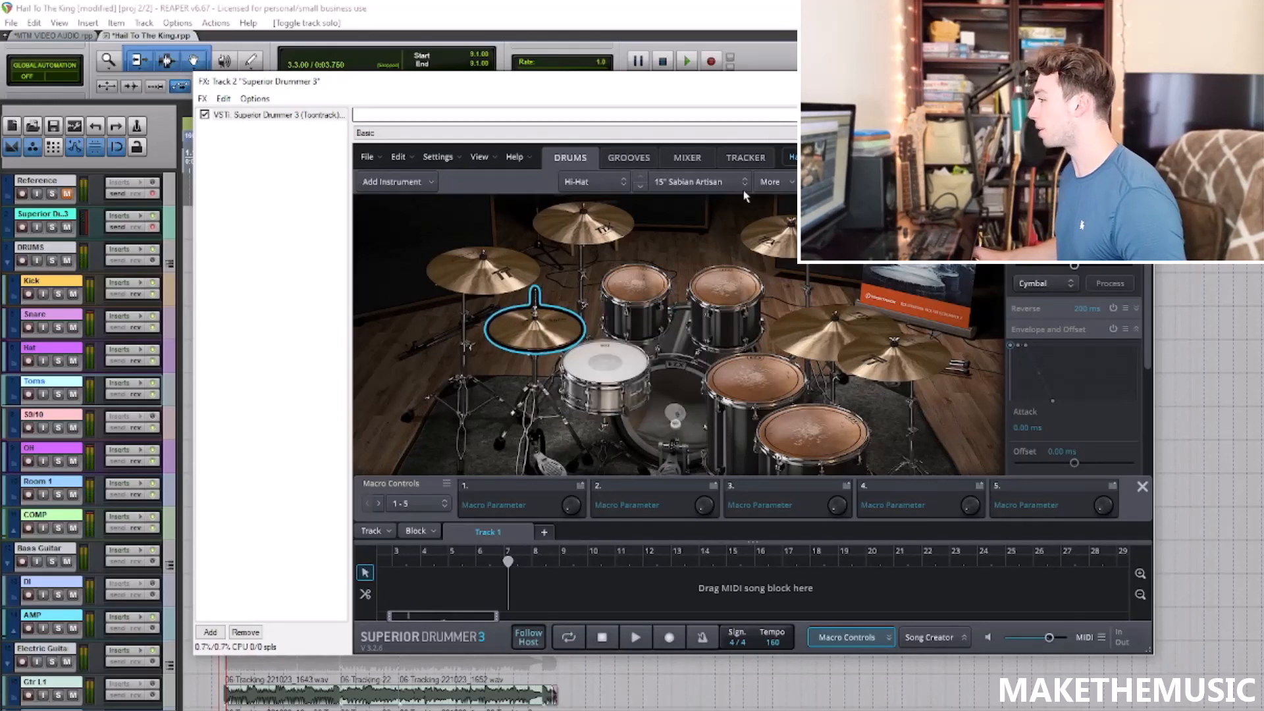
# Step: View the drum channels and their outputs in Superior Drummer's mixer, and close the plugin
pyautogui.click(698, 160)
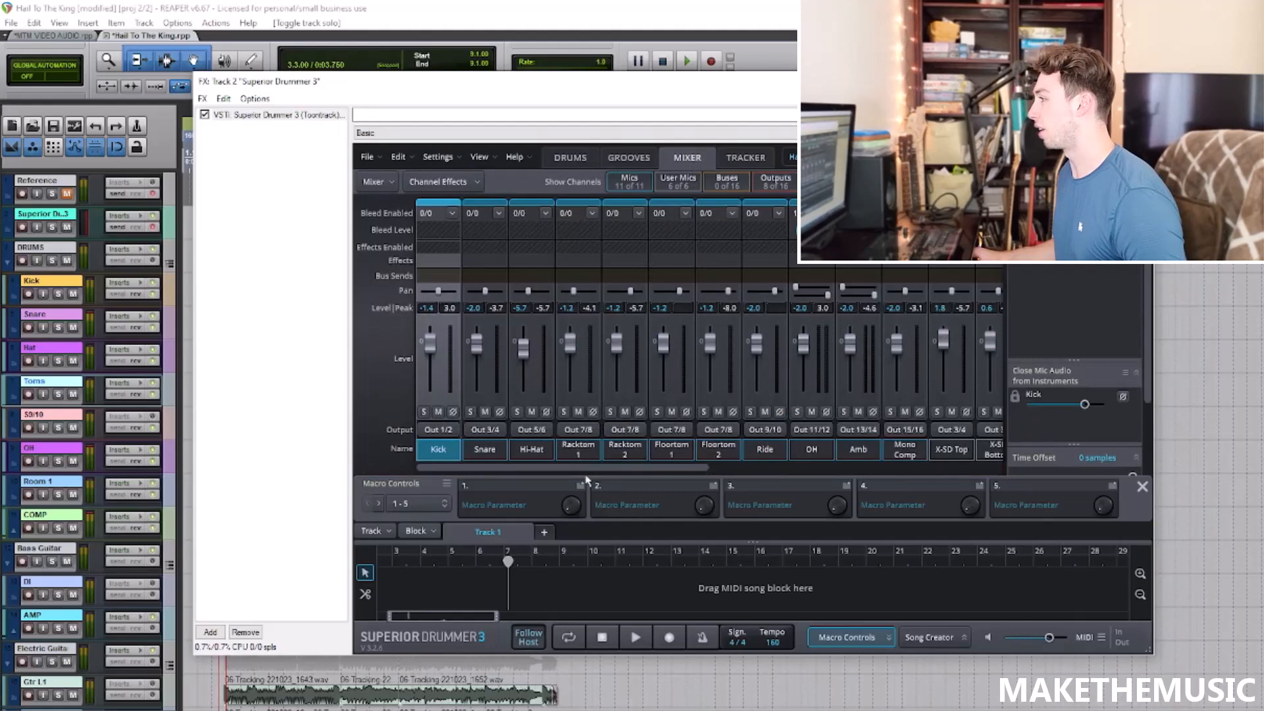
pyautogui.click(595, 158)
pyautogui.click(1142, 81)
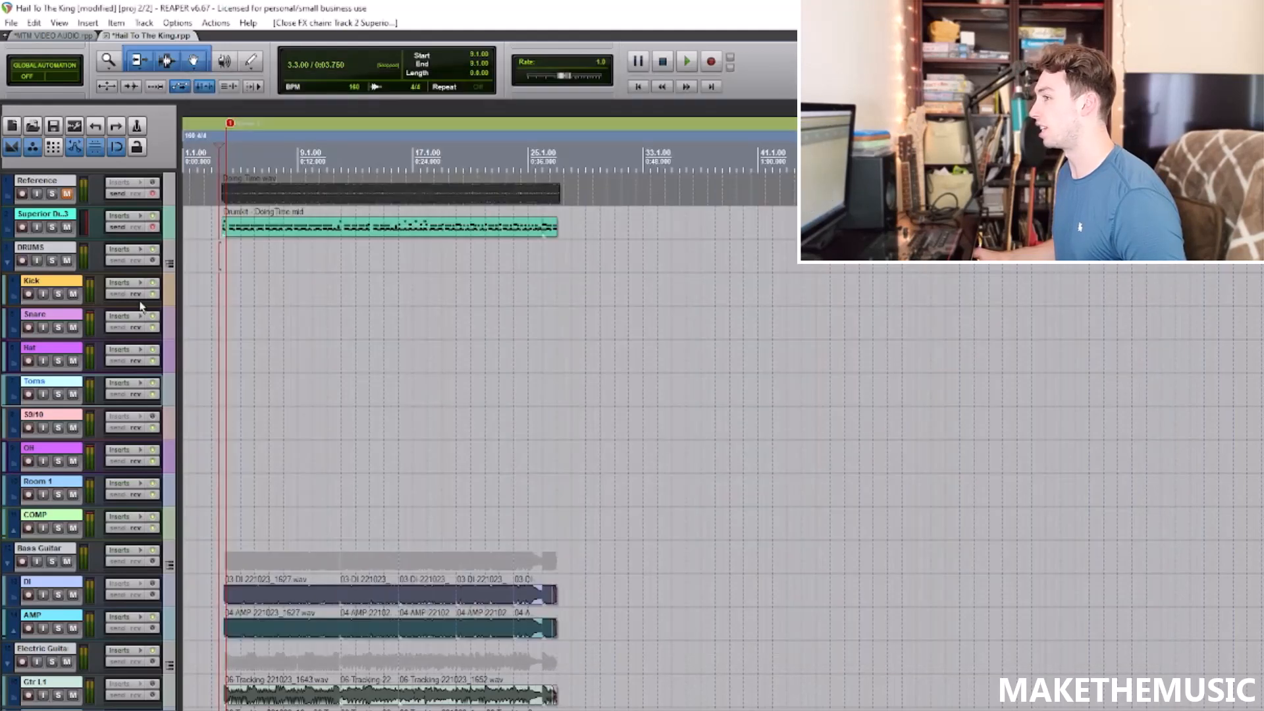
# Step: Place the edit cursor near the start of the song, solo the DRUMS folder track and play it
pyautogui.scroll(5, 226, 291)
pyautogui.click(398, 288)
pyautogui.scroll(-2, 398, 286)
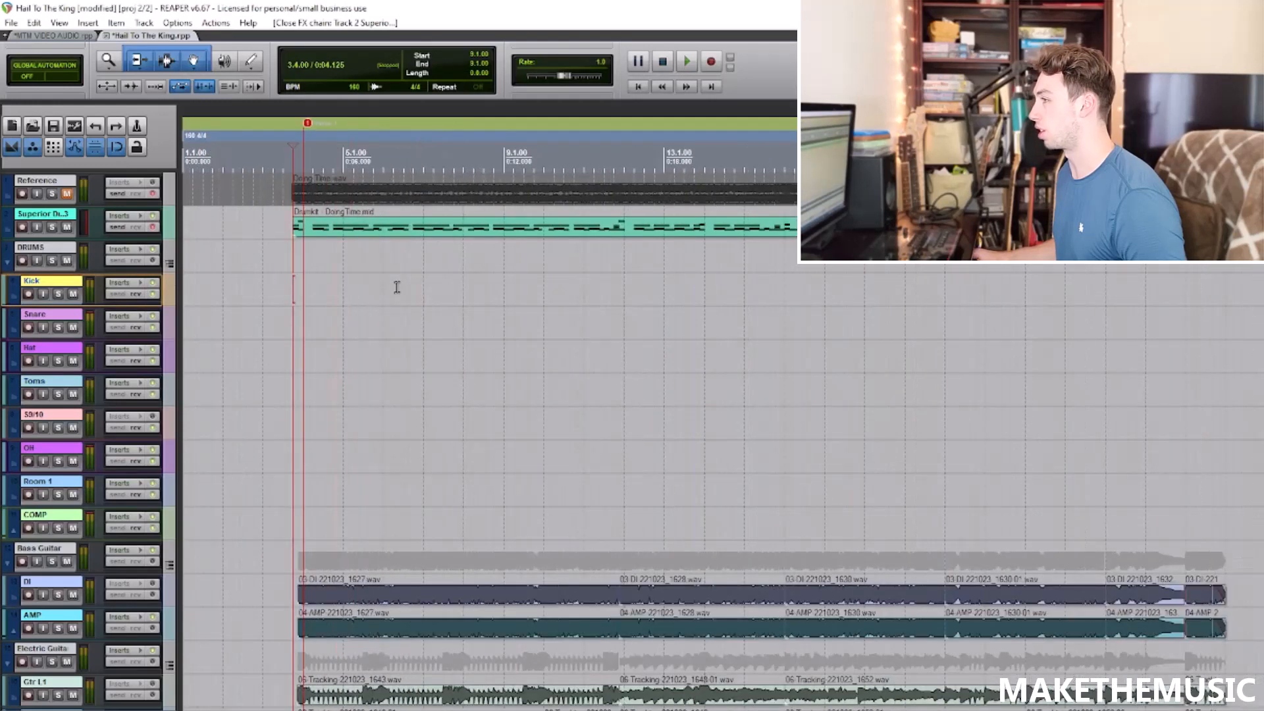
pyautogui.click(52, 260)
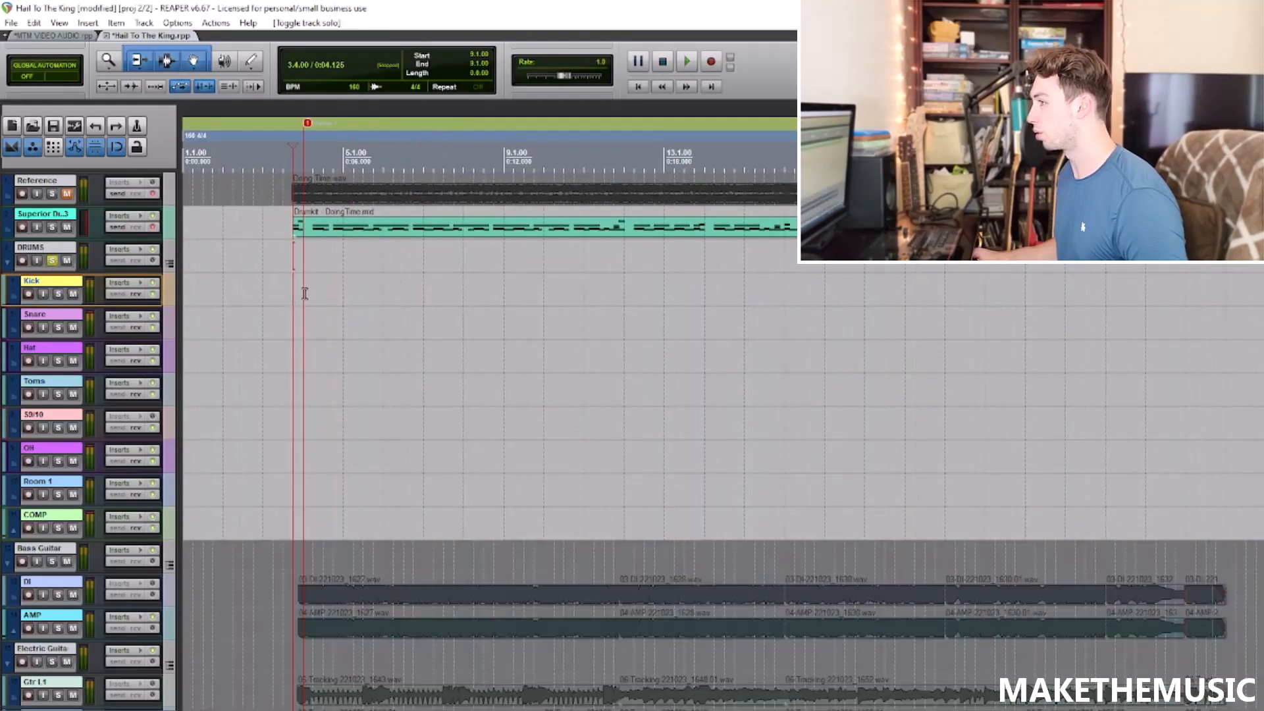
pyautogui.press('space')
pyautogui.scroll(-2, 305, 293)
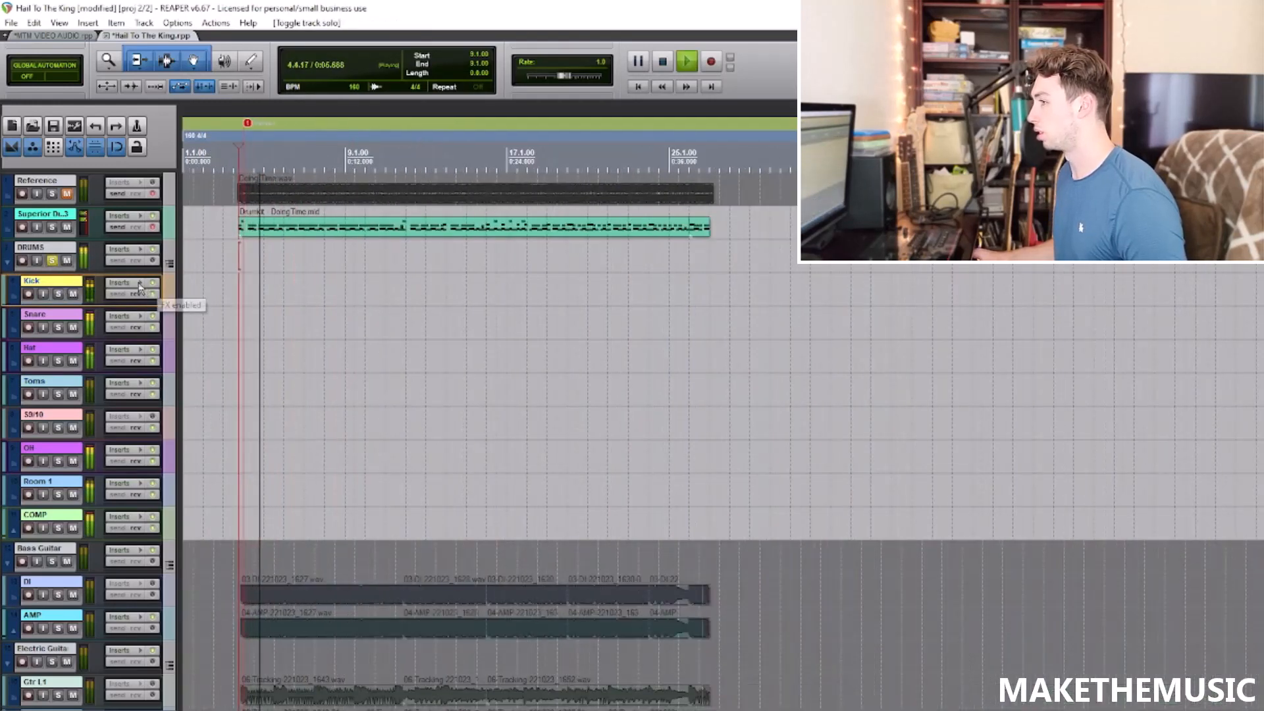
# Step: Open the DRUMS folder's effects chain, show Virtual Mix Rack and play the drums to watch its meters
pyautogui.click(120, 249)
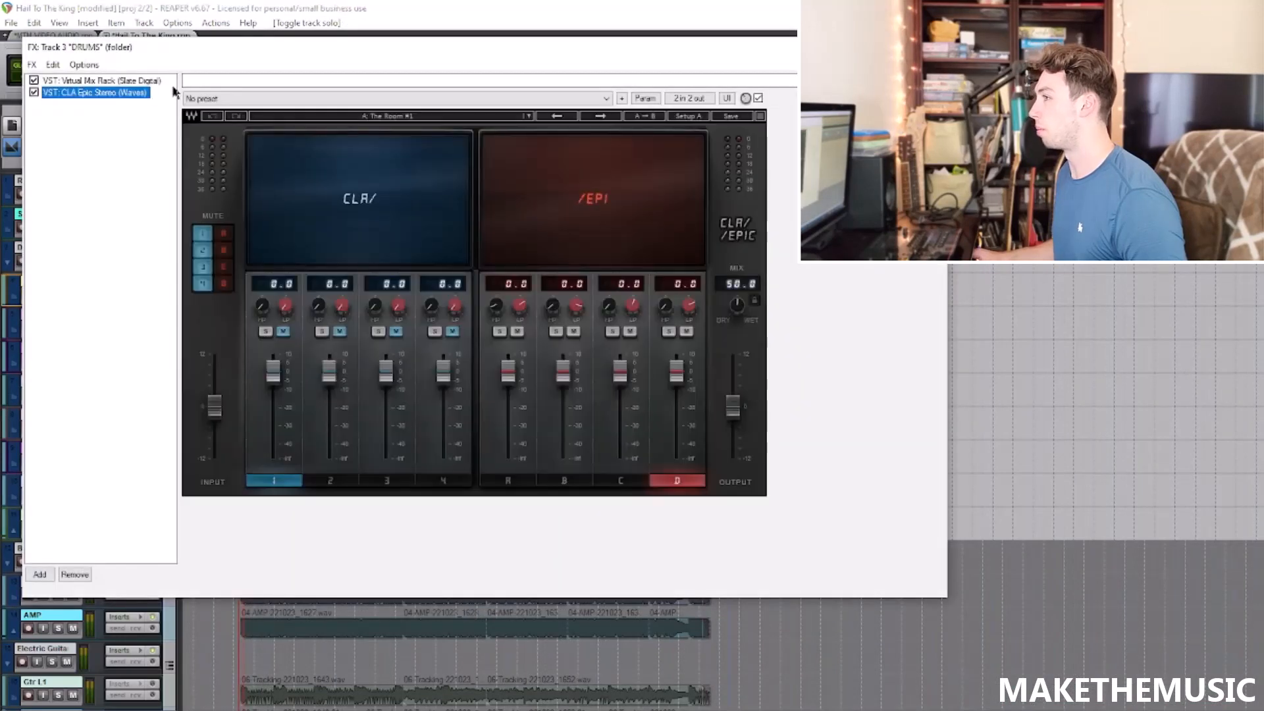
pyautogui.click(100, 80)
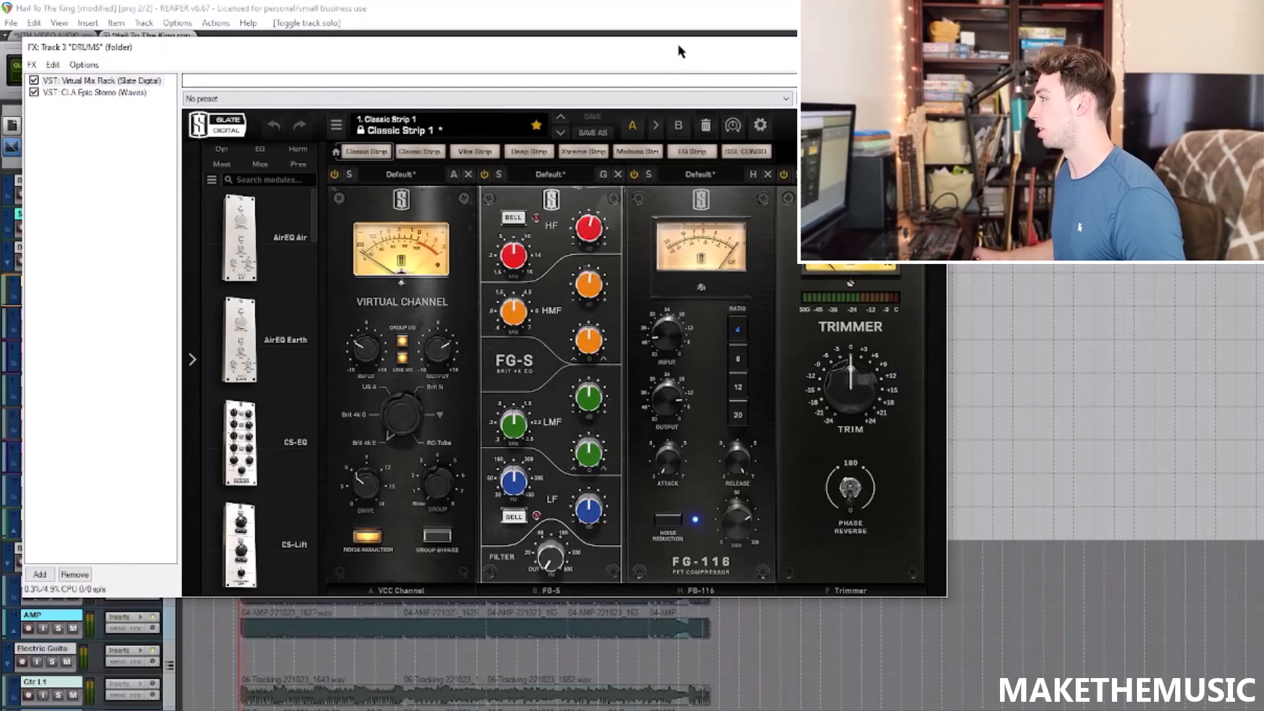
pyautogui.moveTo(678, 48); pyautogui.dragTo(813, 81)
pyautogui.press('space')
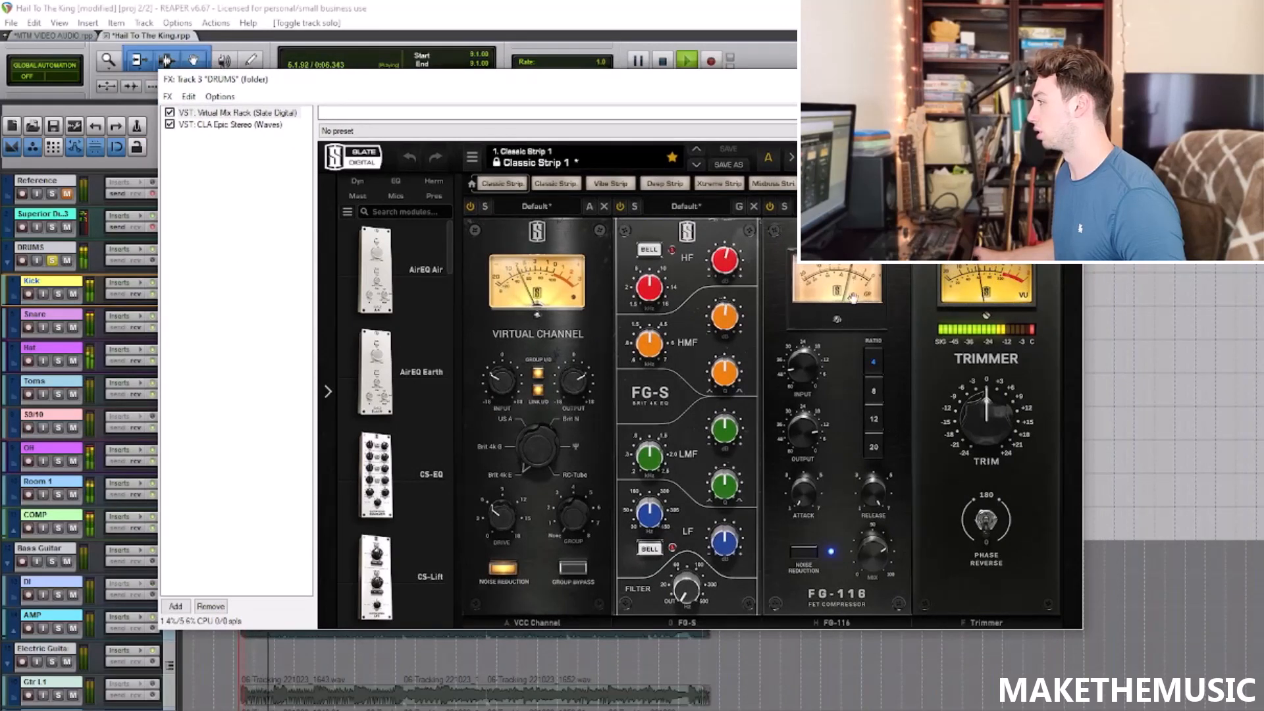
pyautogui.press('space')
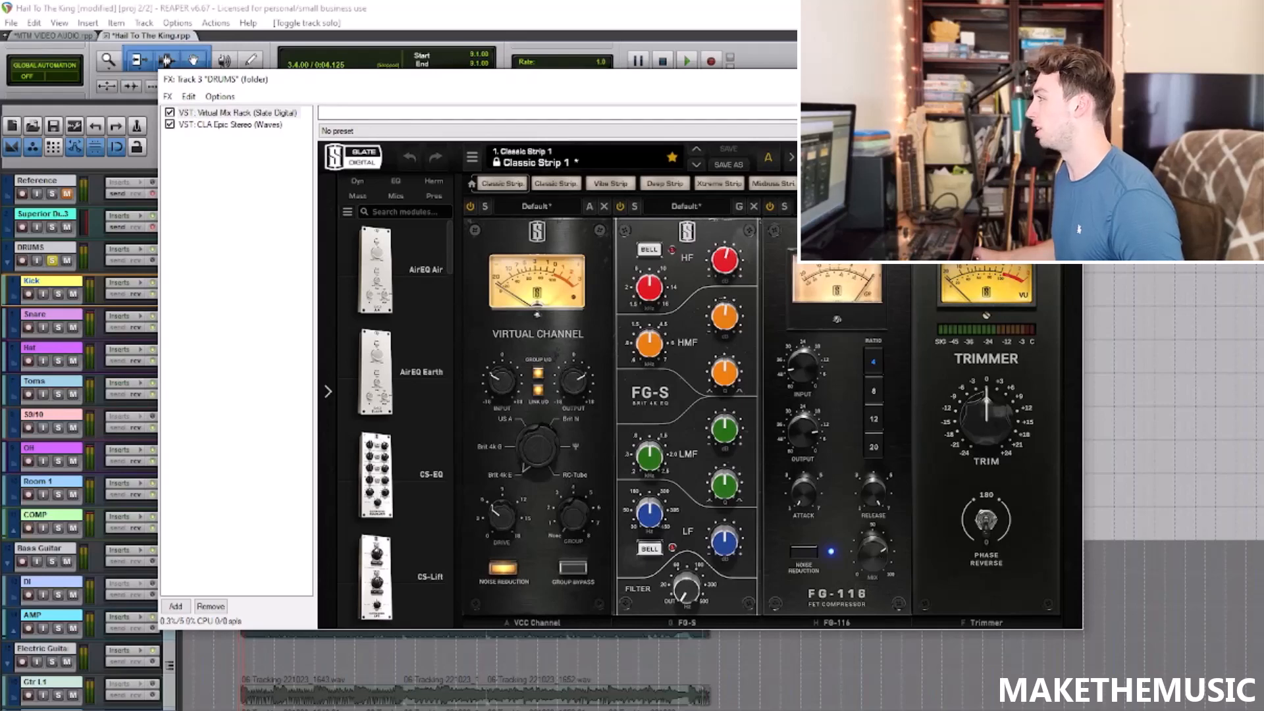
pyautogui.moveTo(856, 80); pyautogui.dragTo(867, 80)
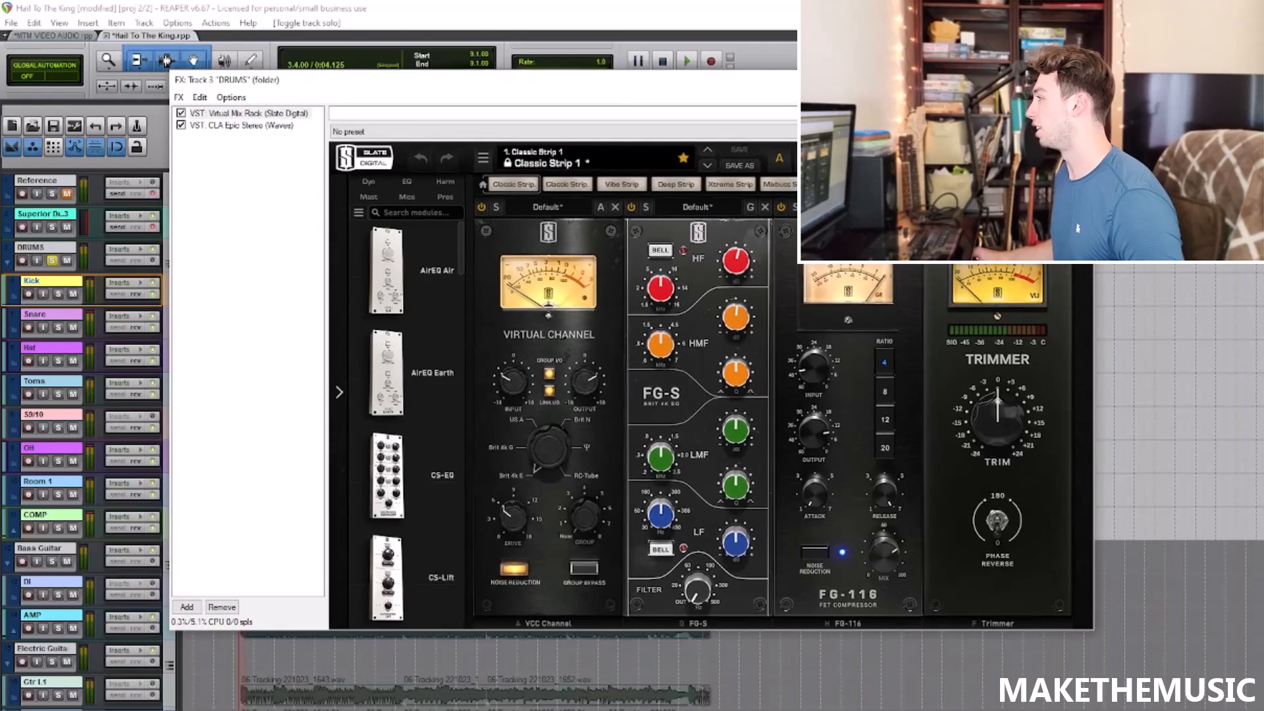
# Step: Show CLA Epic Stereo in the DRUMS chain, play the drums with it bypassed and enabled, and close the chain
pyautogui.click(254, 124)
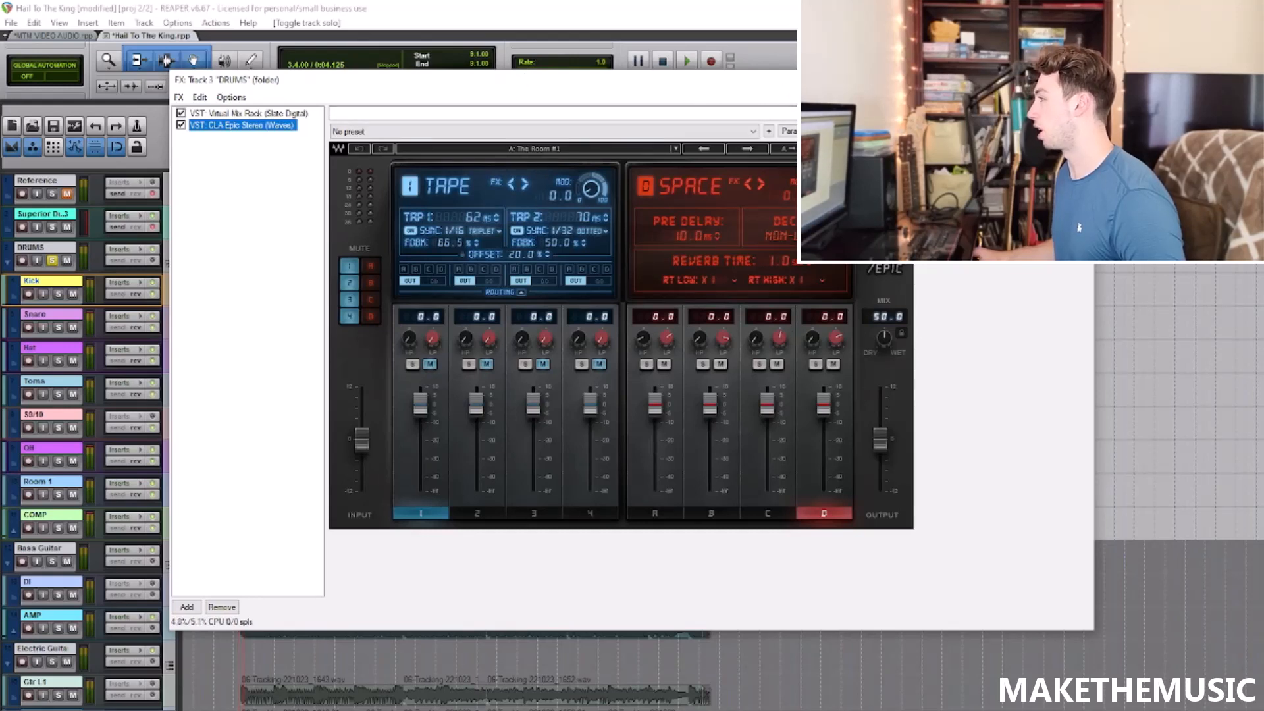
pyautogui.press('space')
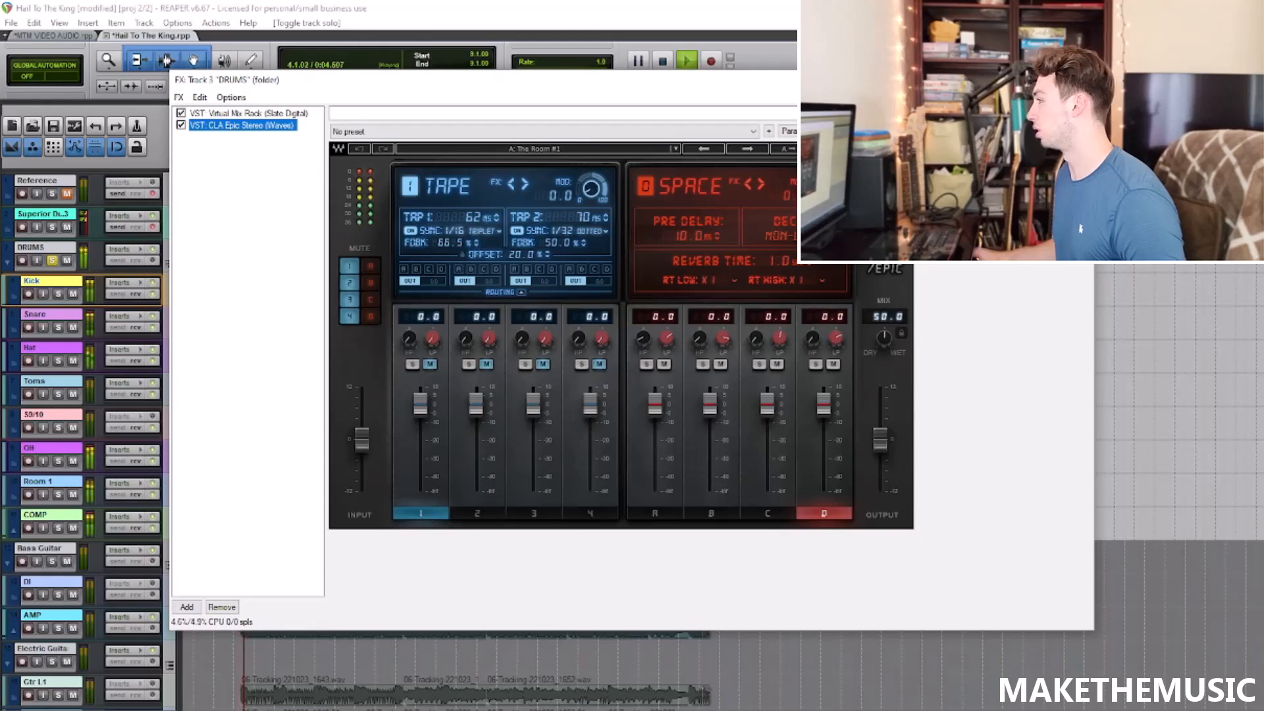
pyautogui.click(1085, 132)
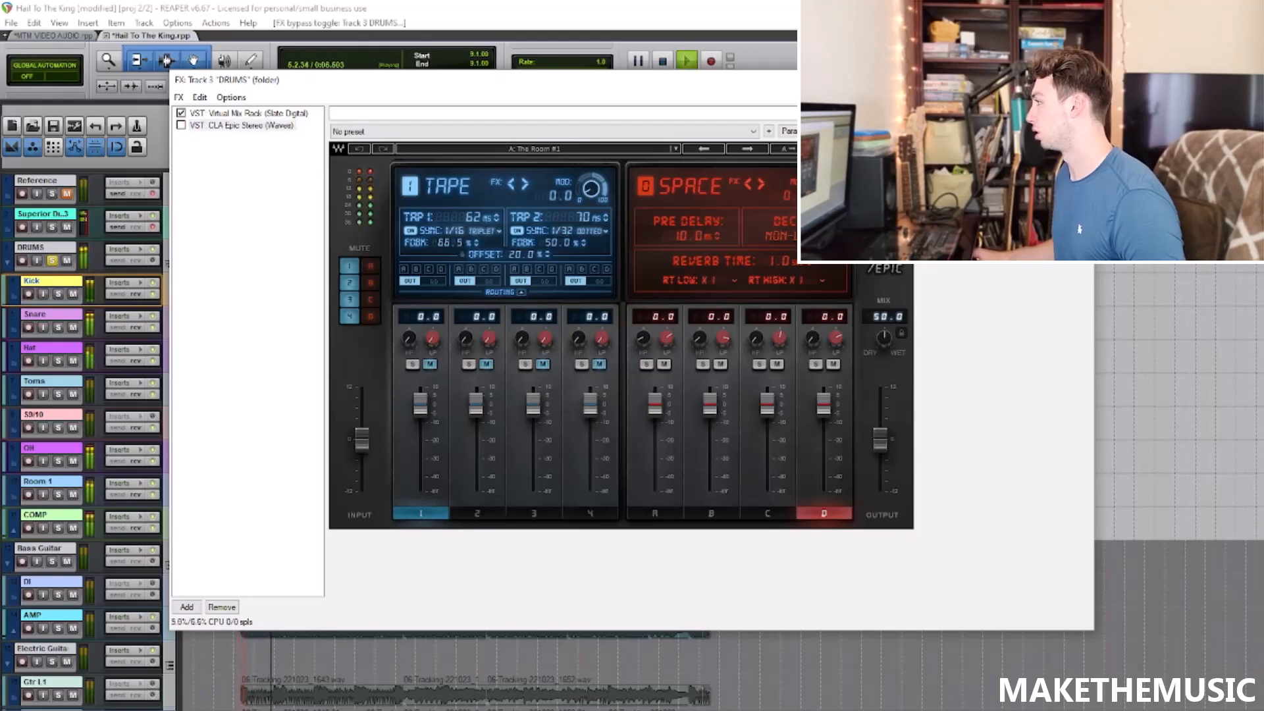
pyautogui.click(1085, 131)
pyautogui.press('space')
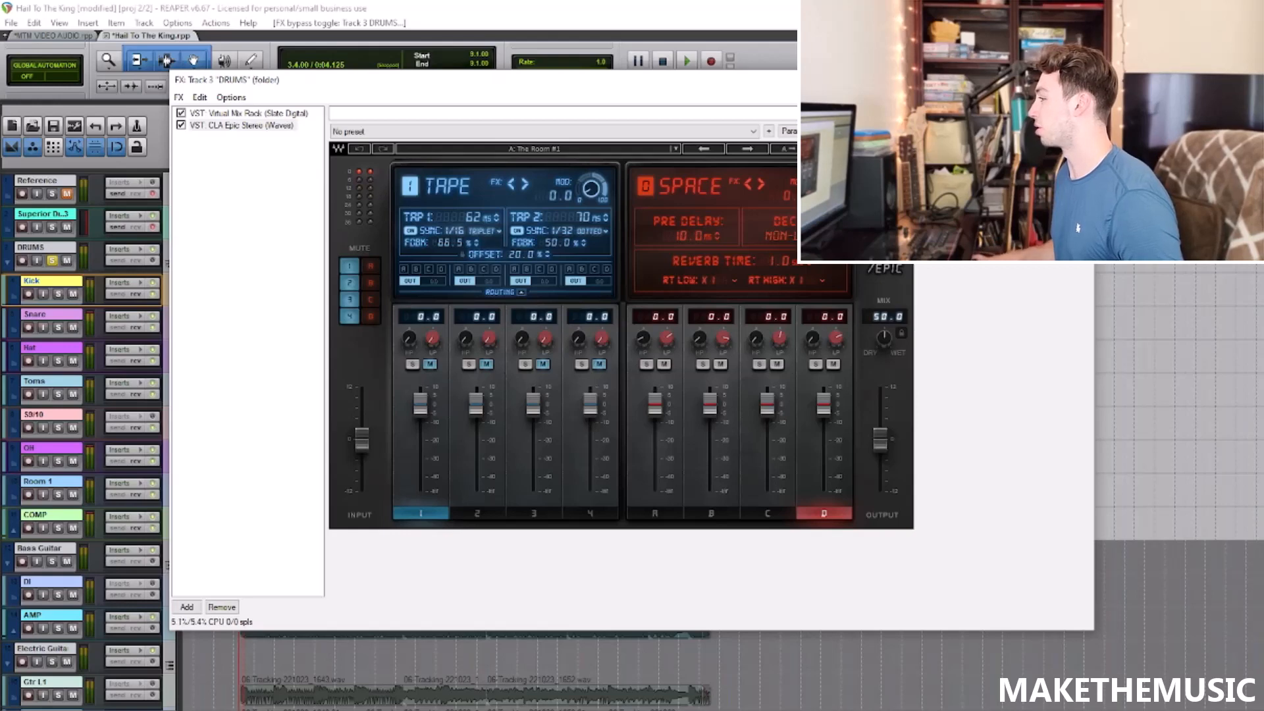
pyautogui.click(1080, 79)
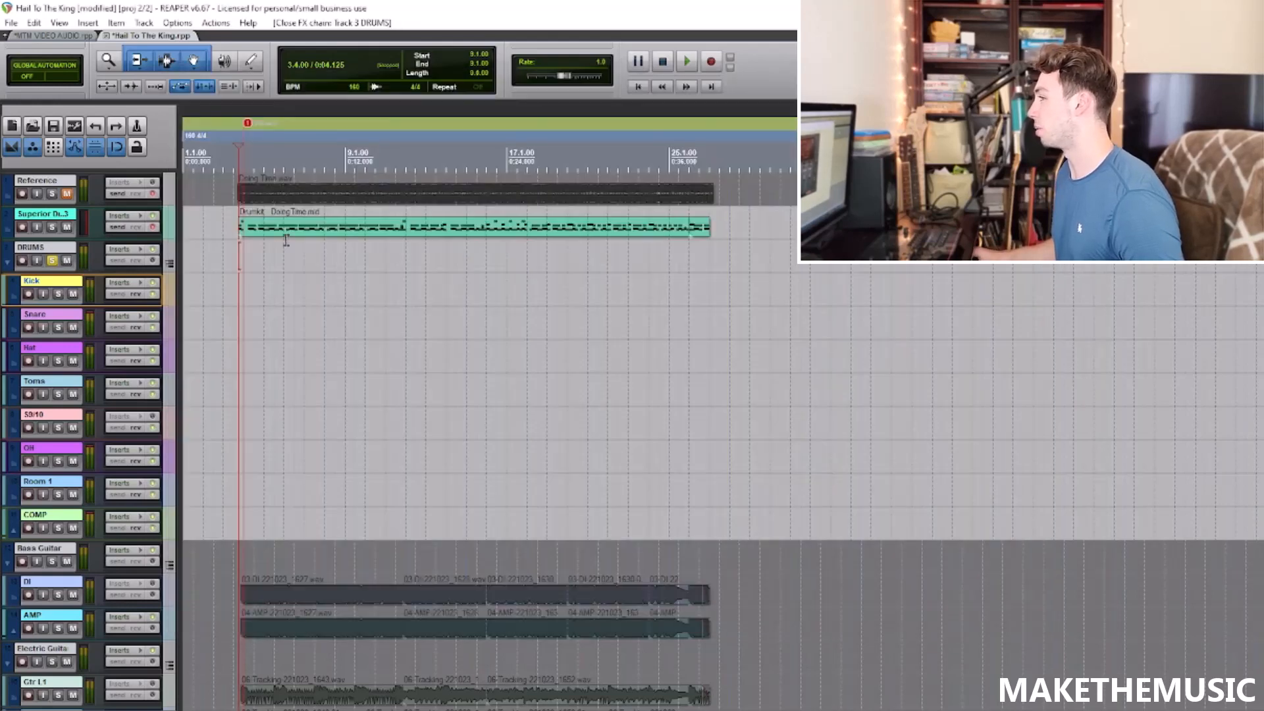
# Step: Open the Kick track's effects chain and play the drums with its ReaEQ enabled and bypassed, leaving it enabled
pyautogui.click(112, 283)
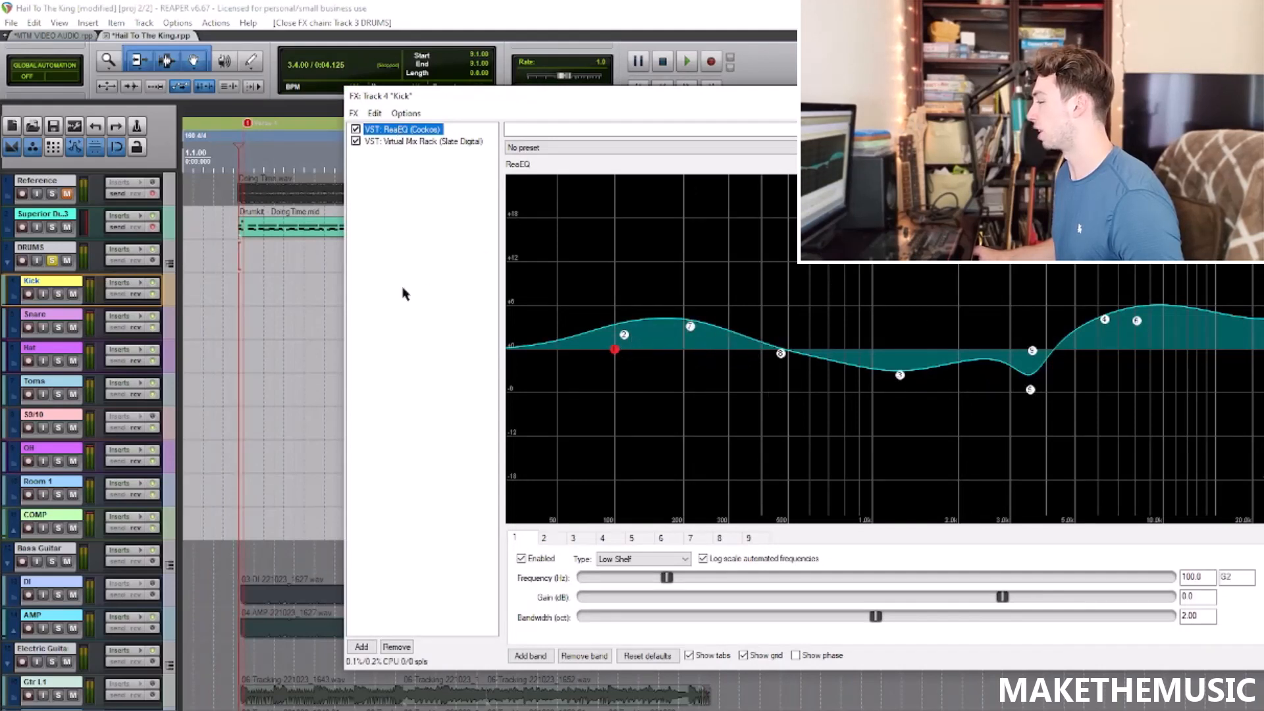
pyautogui.press('space')
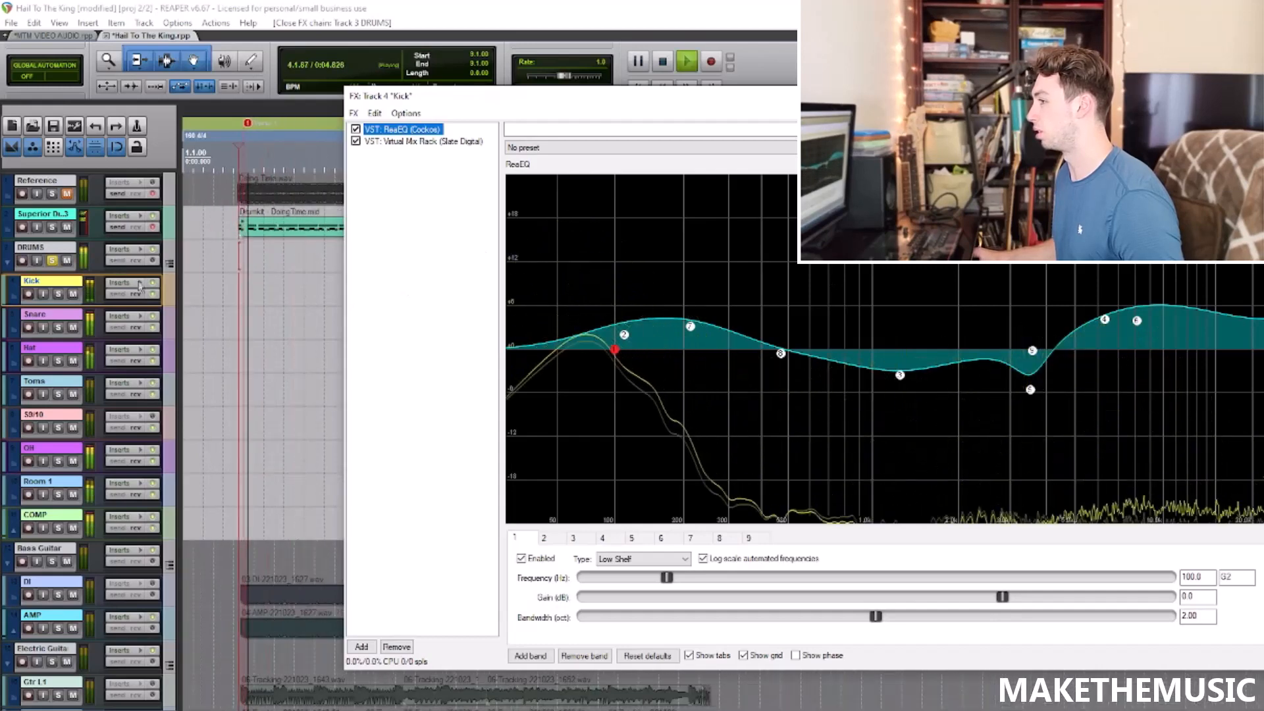
pyautogui.click(355, 129)
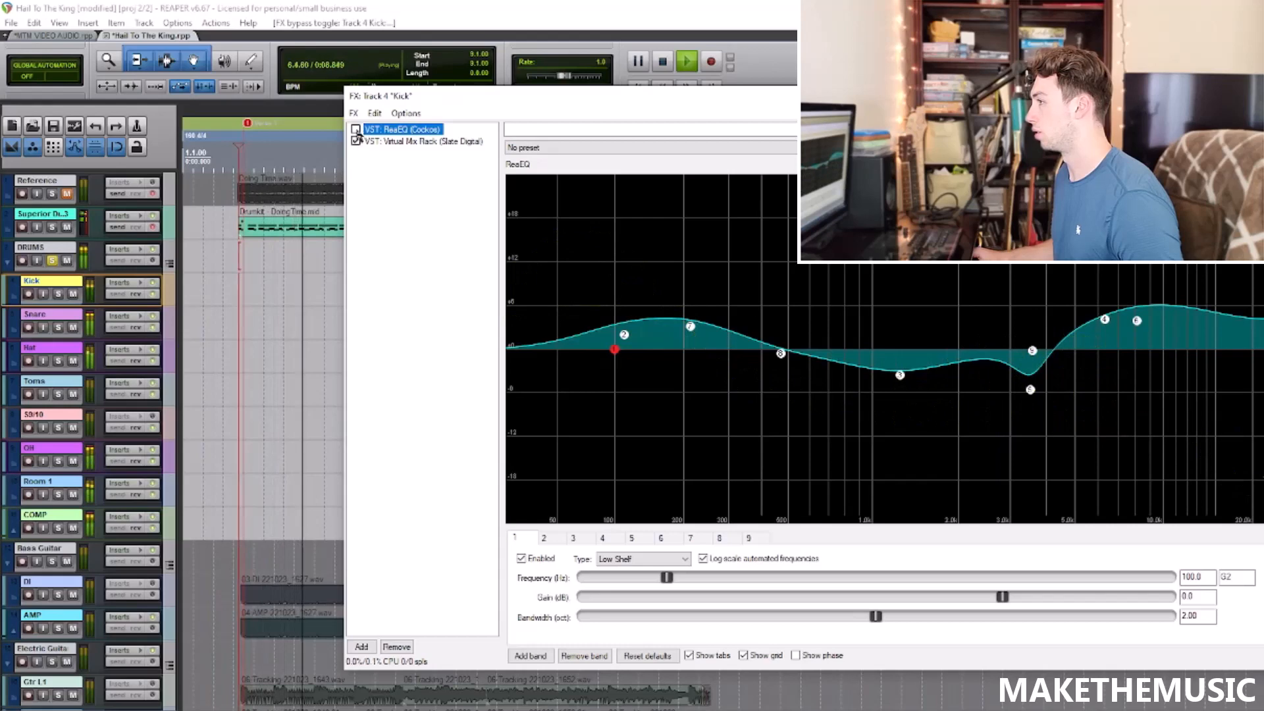
pyautogui.click(355, 129)
pyautogui.press('space')
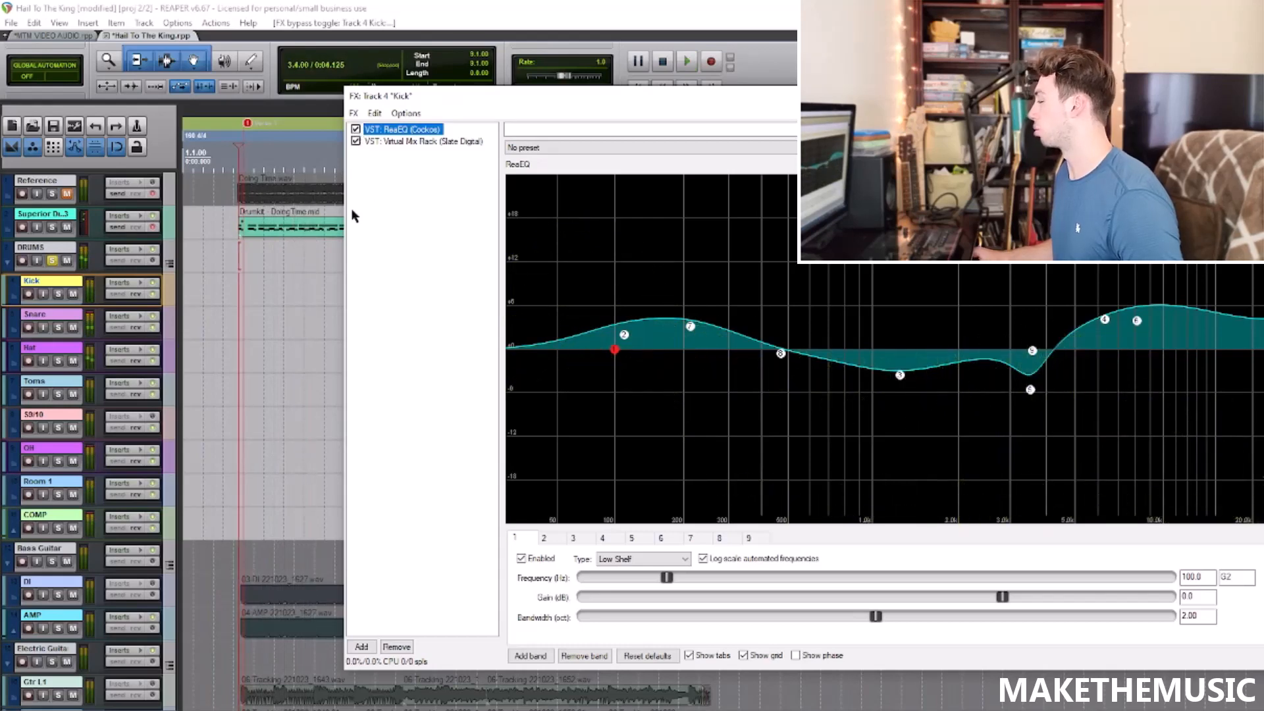
# Step: View the FG-S and Trimmer modules in the Kick's Virtual Mix Rack, and close the effects chain
pyautogui.click(443, 141)
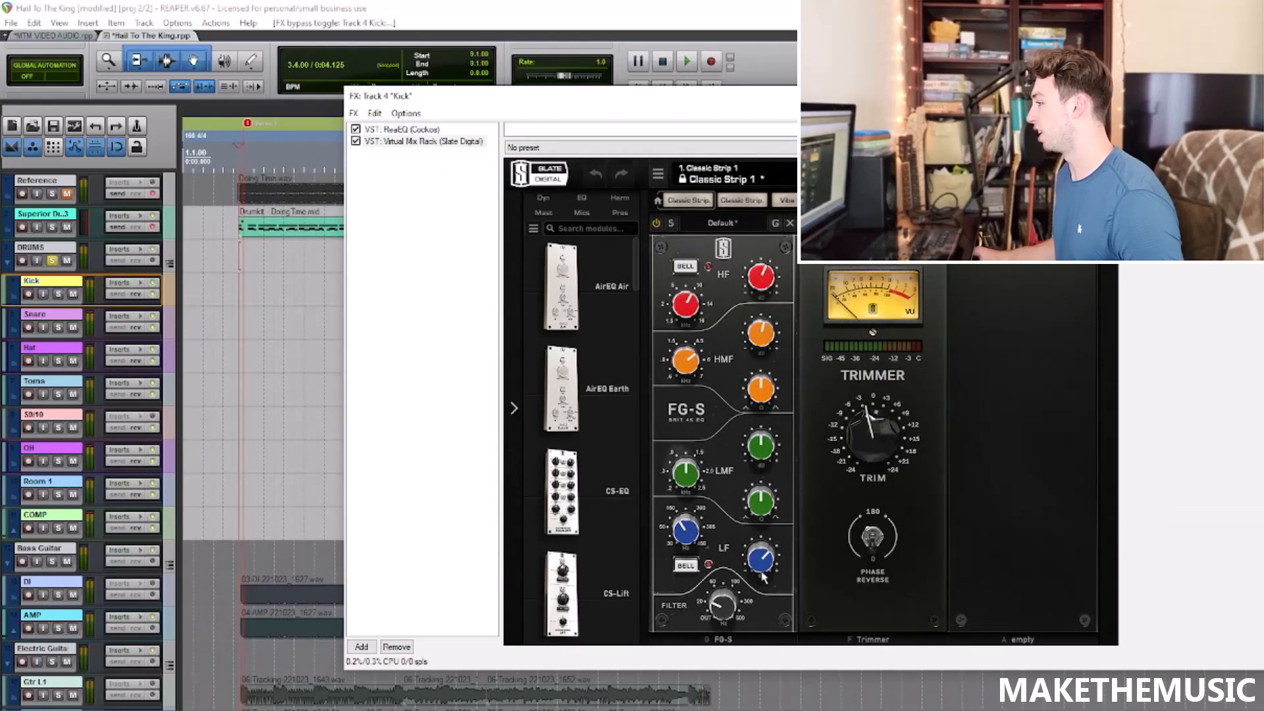
pyautogui.moveTo(765, 561); pyautogui.dragTo(767, 558)
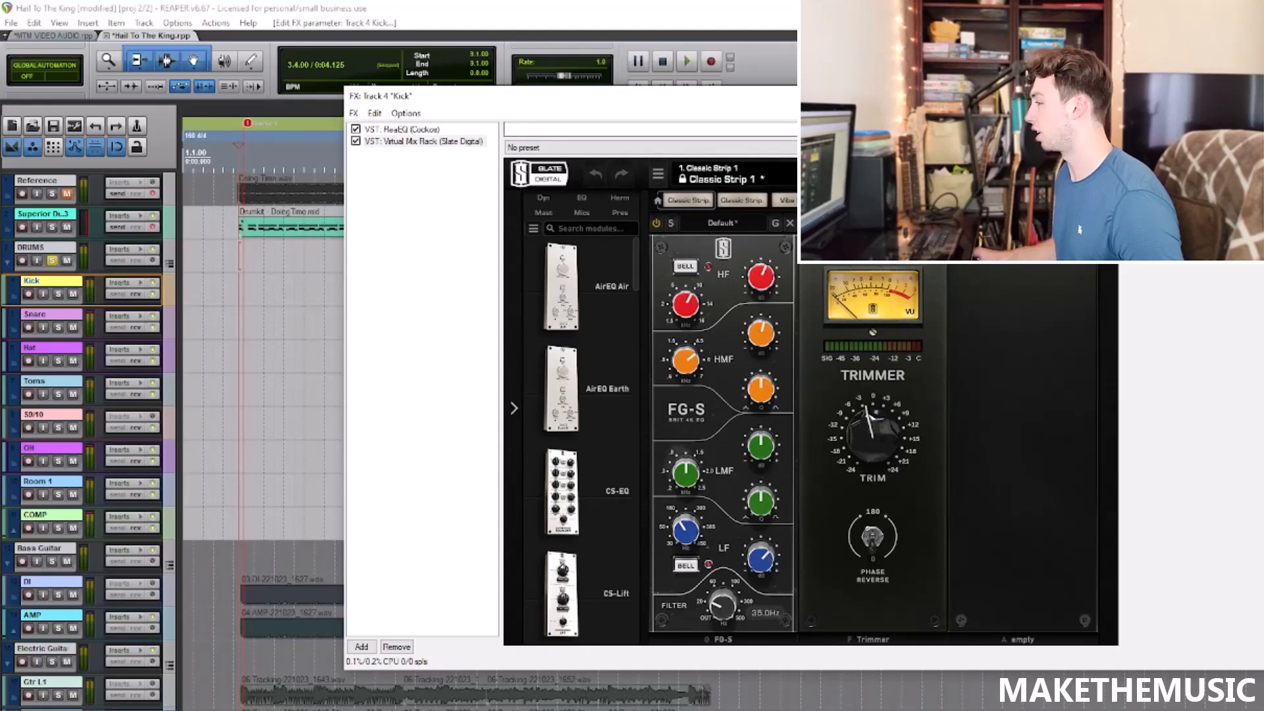
pyautogui.click(1250, 96)
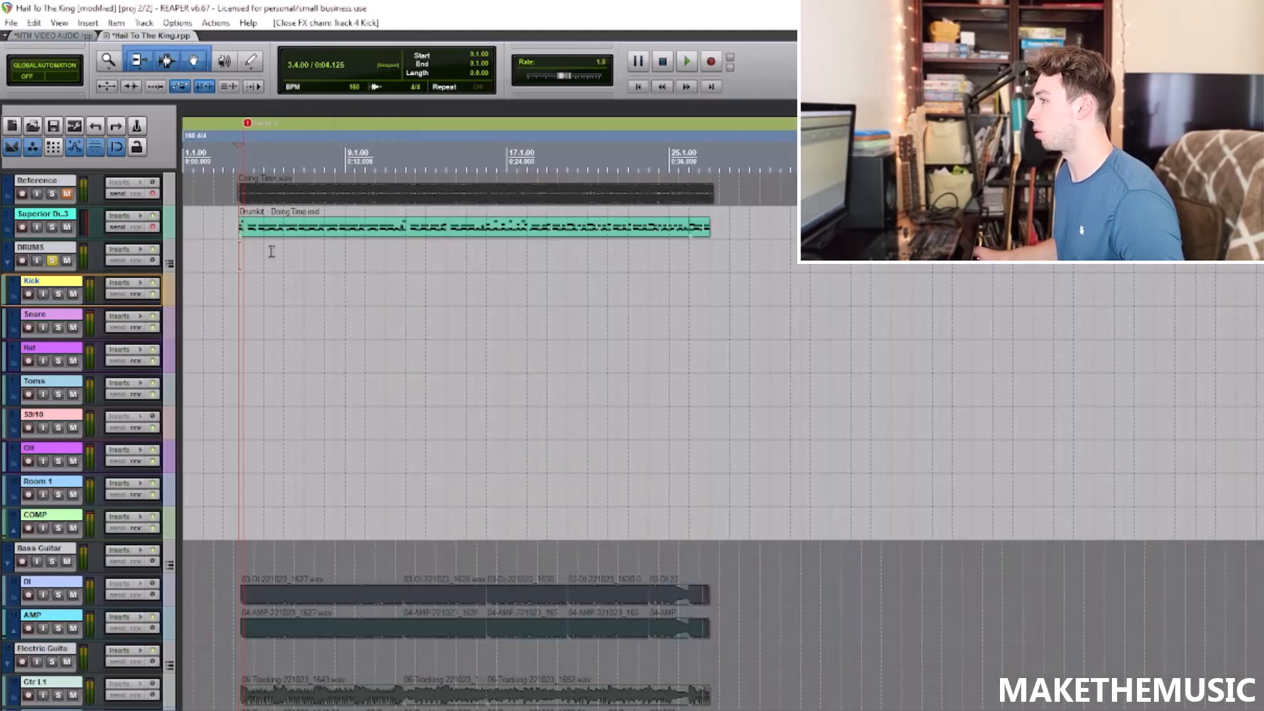
# Step: Play the Kick track in solo, stop playback and unsolo the track
pyautogui.scroll(2, 271, 251)
pyautogui.press('space')
pyautogui.click(58, 294)
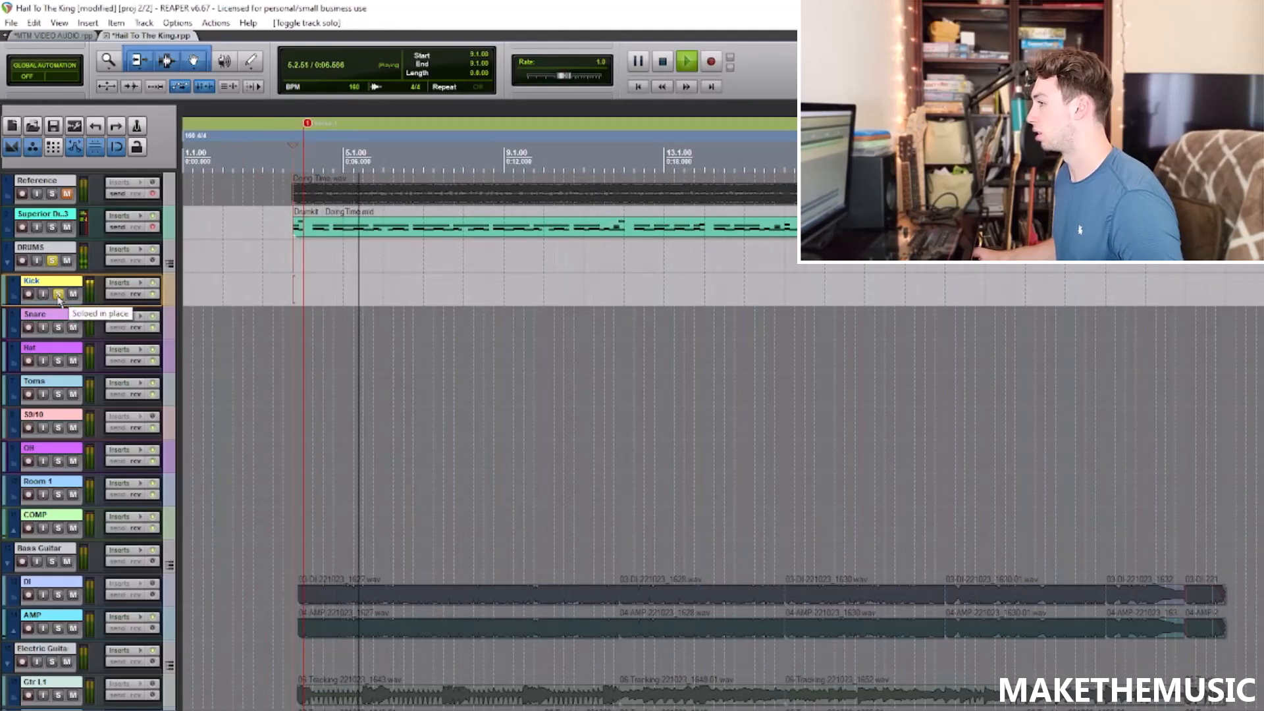
pyautogui.press('space')
pyautogui.scroll(-2, 257, 294)
pyautogui.click(59, 294)
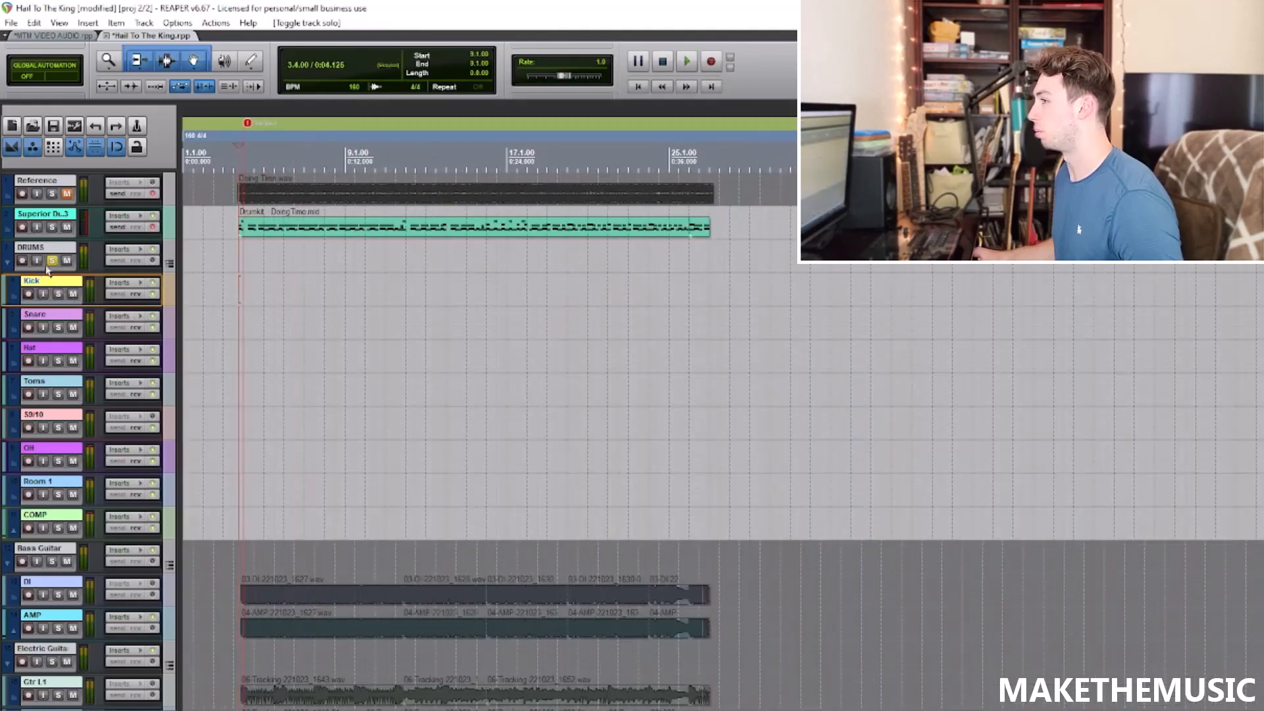
# Step: Unsolo the DRUMS folder and play the Reference track in solo for comparison, unsoloing it when finished
pyautogui.click(52, 261)
pyautogui.press('space')
pyautogui.click(53, 194)
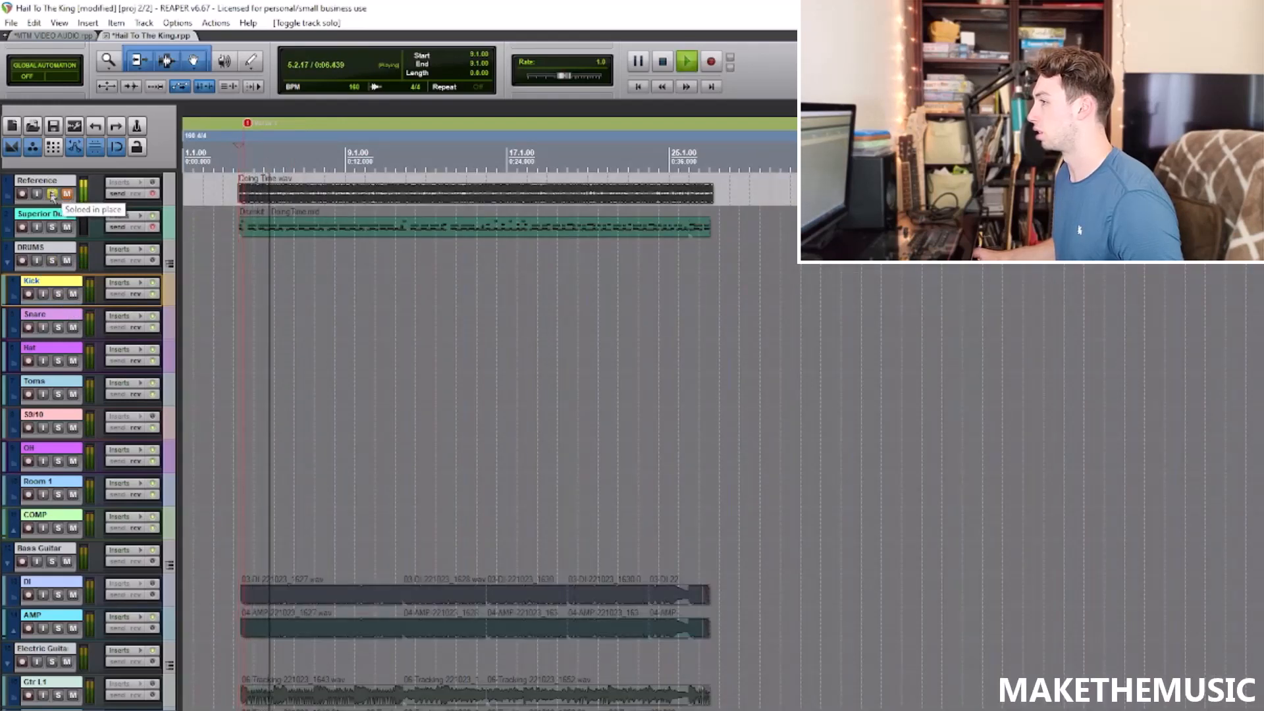
pyautogui.click(53, 194)
pyautogui.press('space')
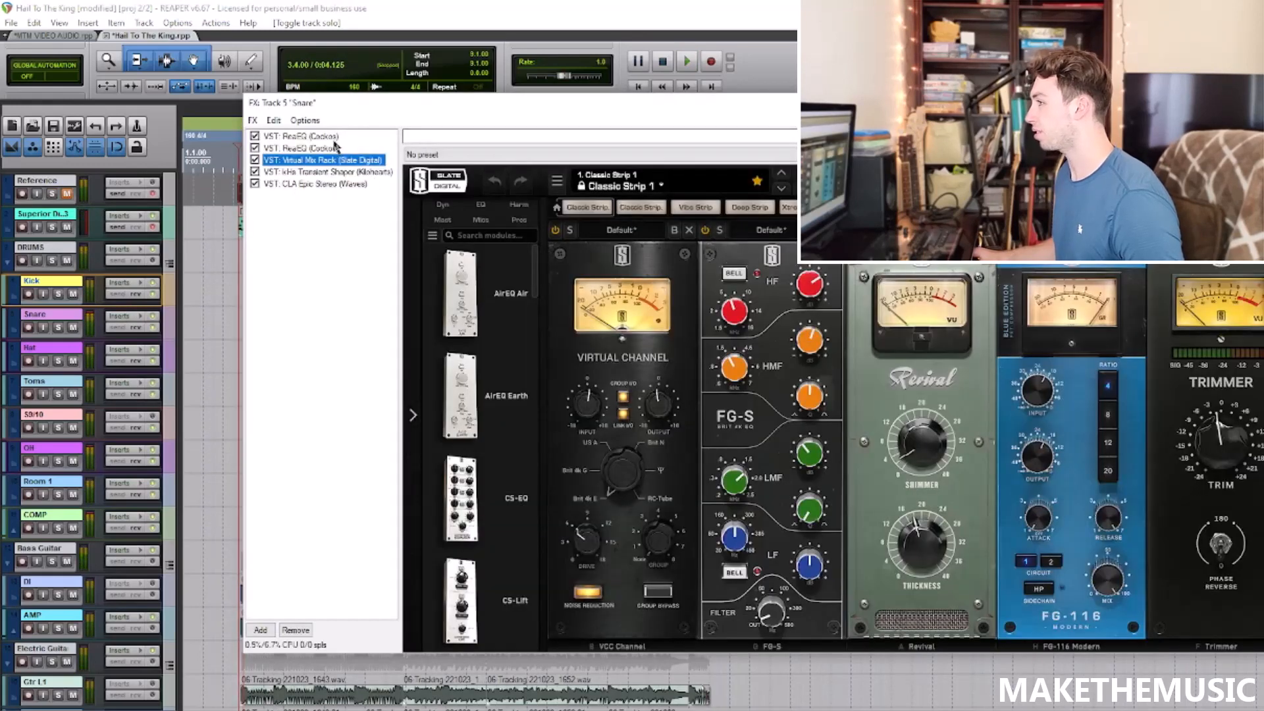
# Step: View both ReaEQ curves and the Virtual Mix Rack modules in the Snare track's effects chain
pyautogui.click(333, 140)
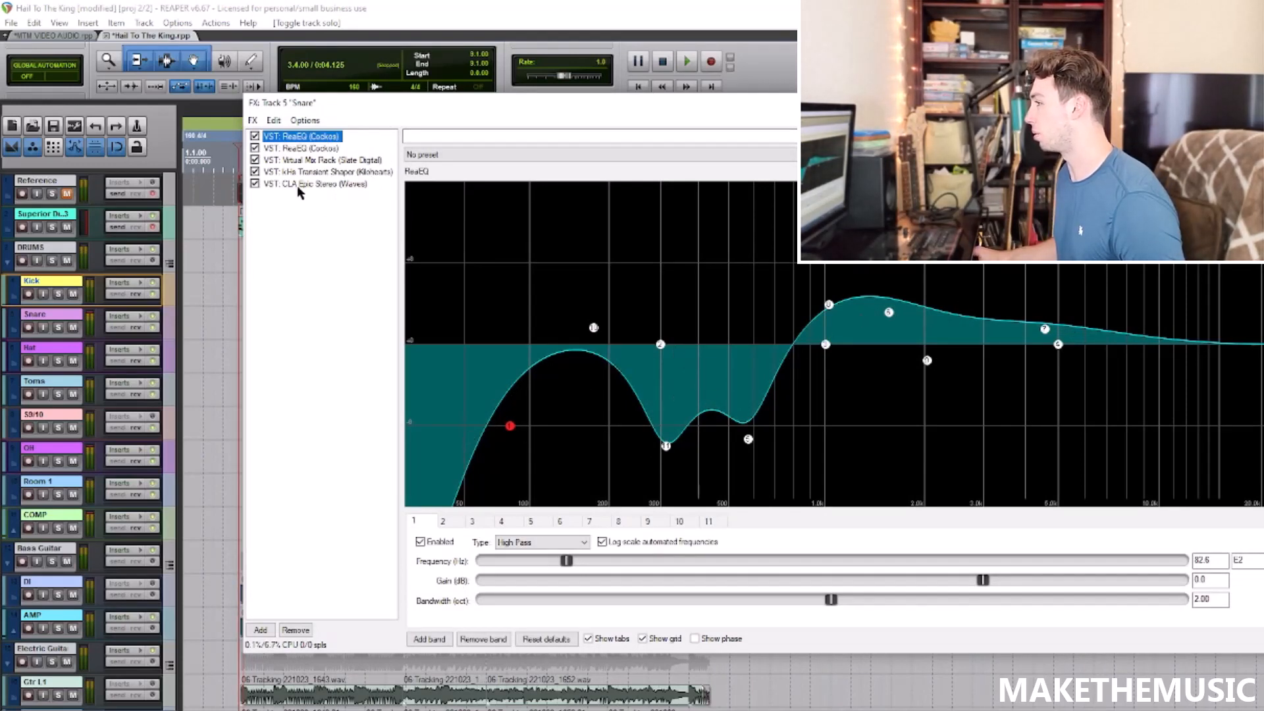
pyautogui.click(305, 148)
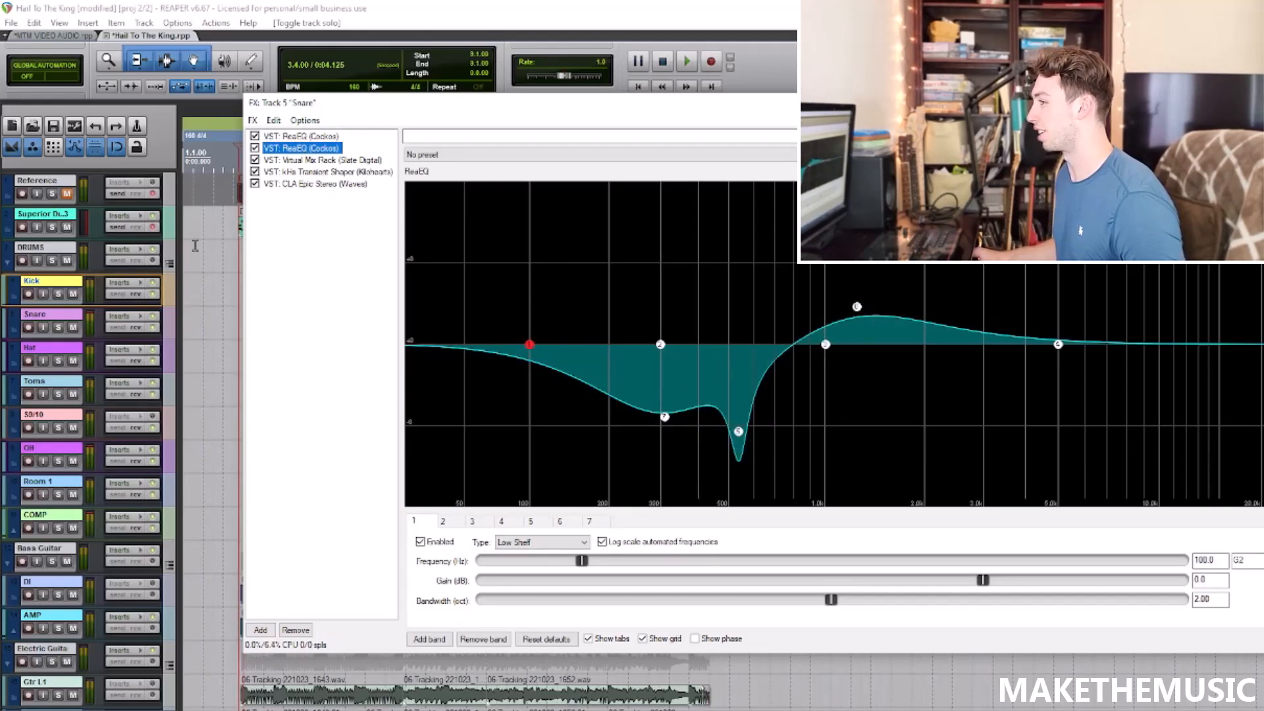
pyautogui.click(287, 161)
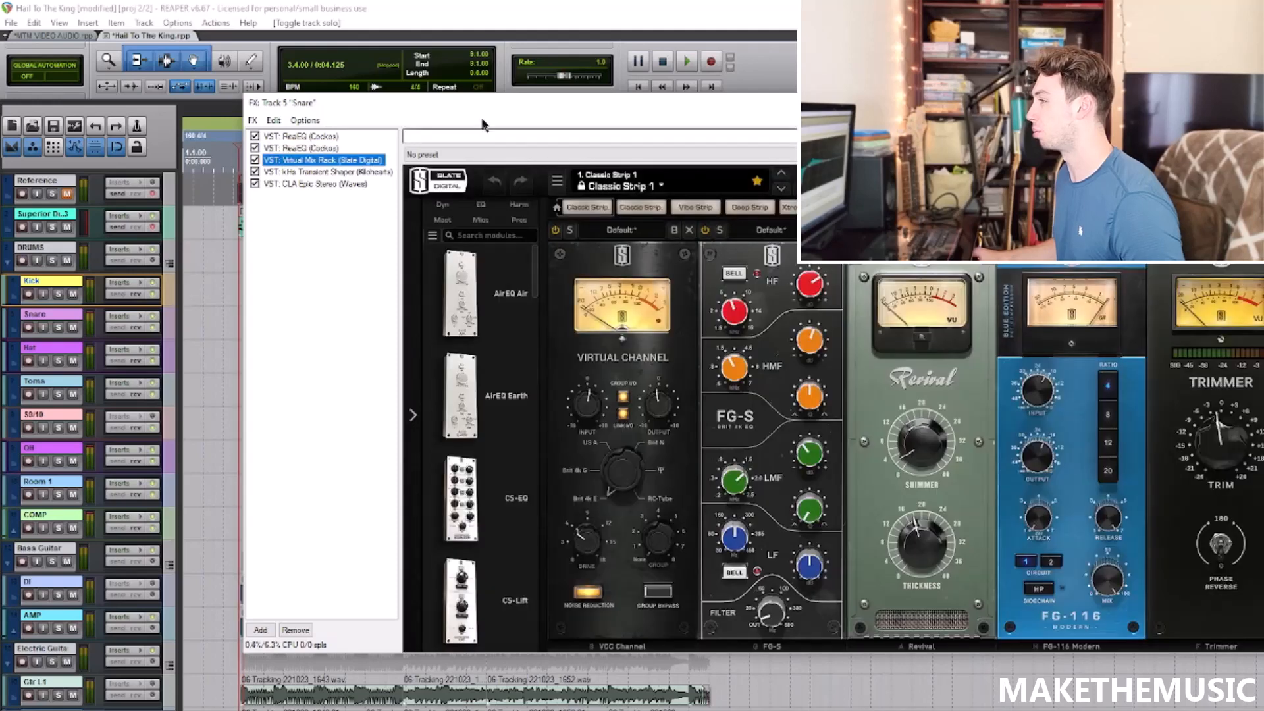
# Step: Solo the Snare and play it with its effects bypassed and enabled, watching the Virtual Mix Rack meters
pyautogui.click(58, 327)
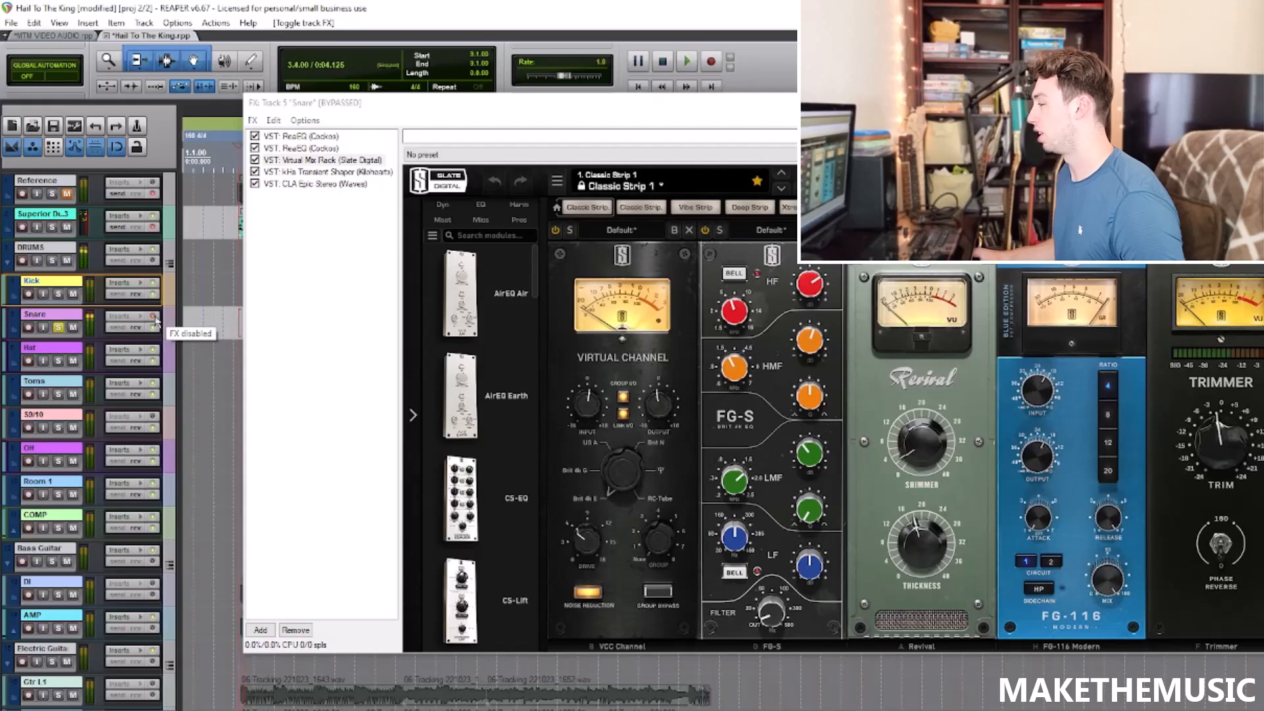
pyautogui.click(154, 317)
pyautogui.press('space')
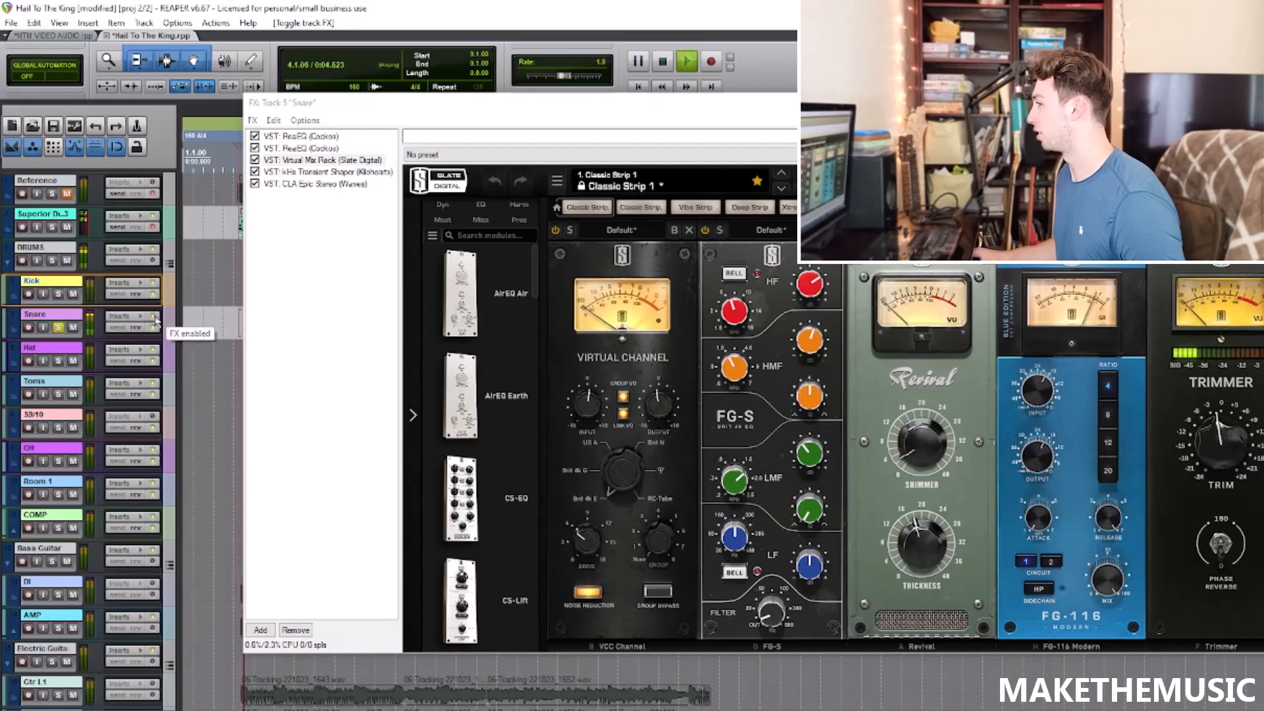
pyautogui.press('space')
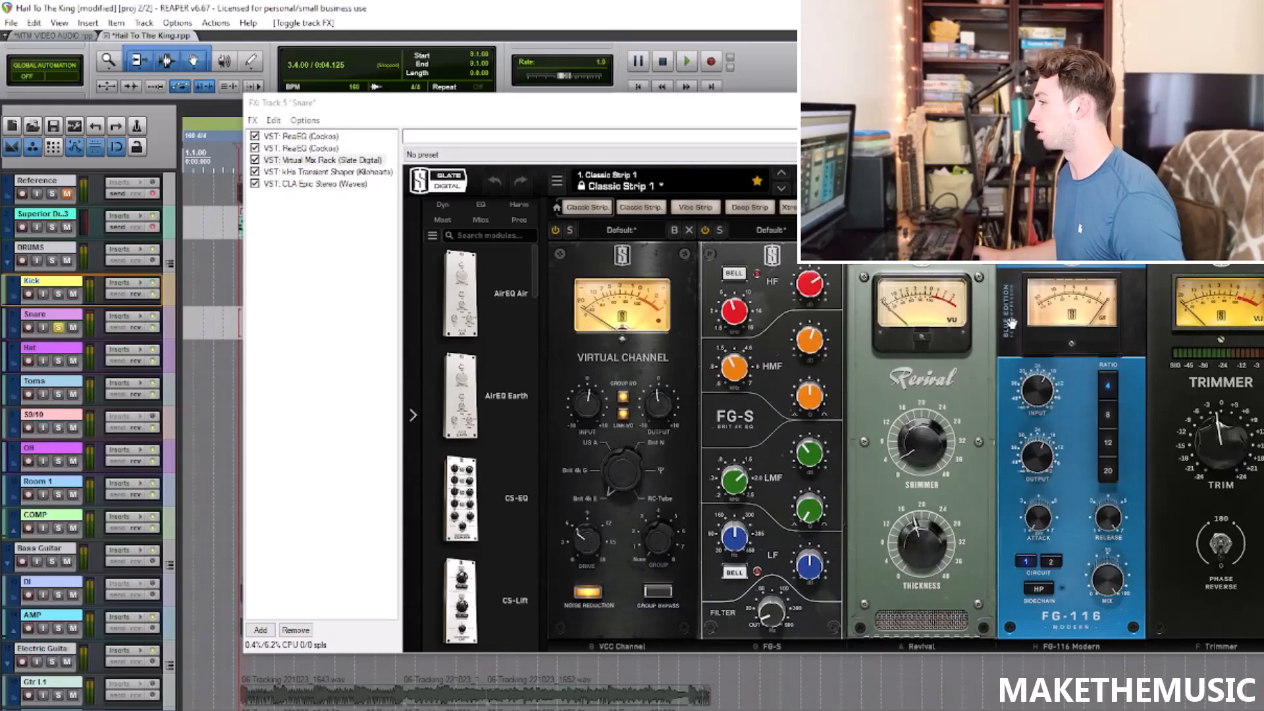
pyautogui.press('space')
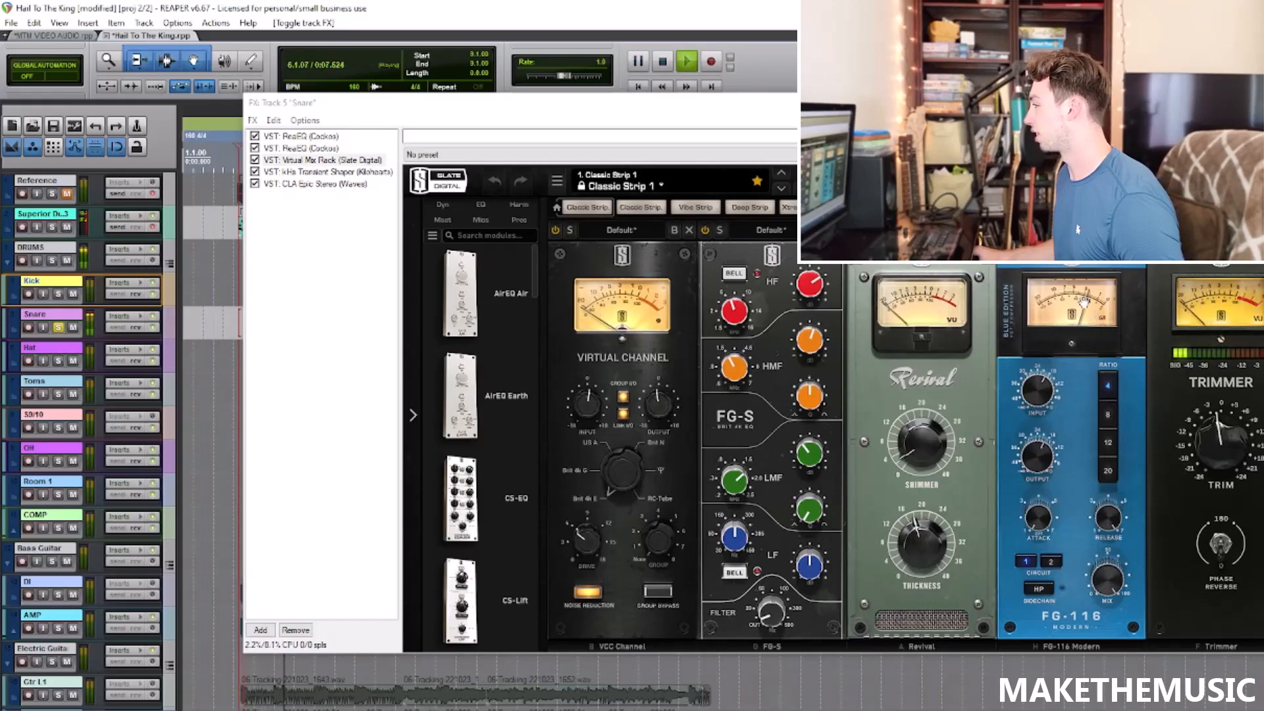
pyautogui.press('space')
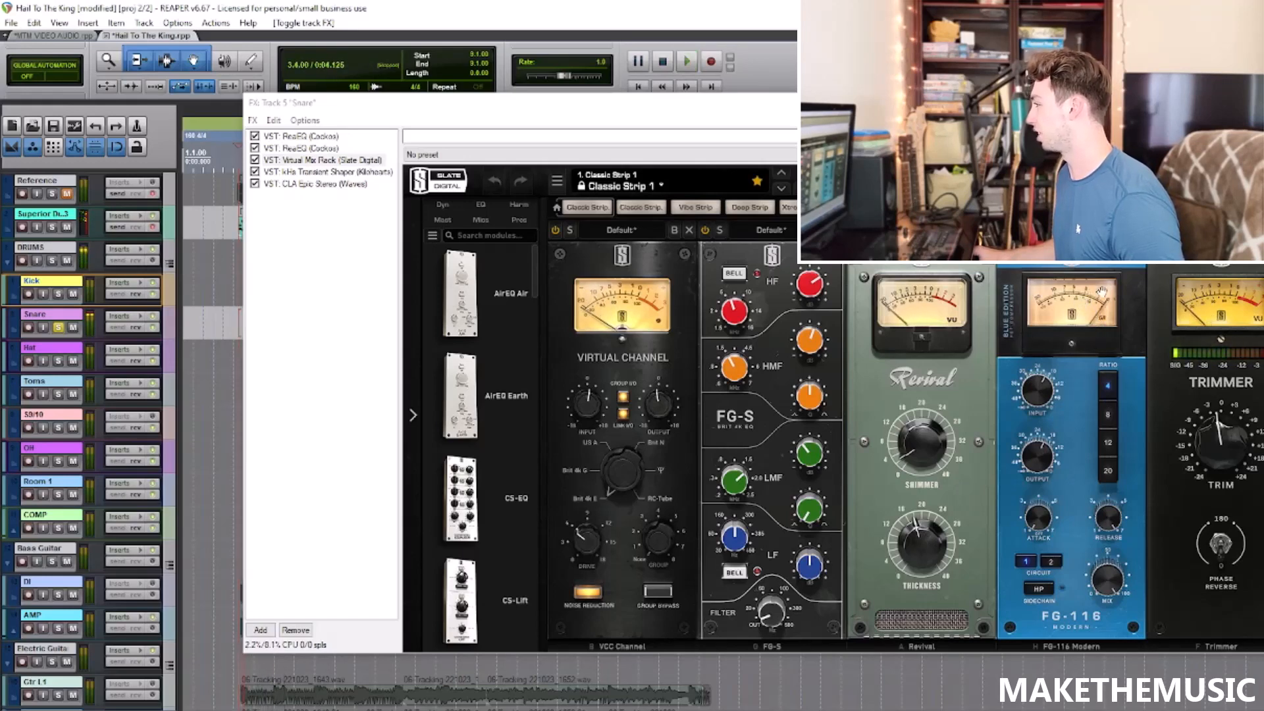
# Step: Play the Snare while viewing its Transient Shaper and CLA Epic Stereo, and close the chain and unsolo the track
pyautogui.click(314, 173)
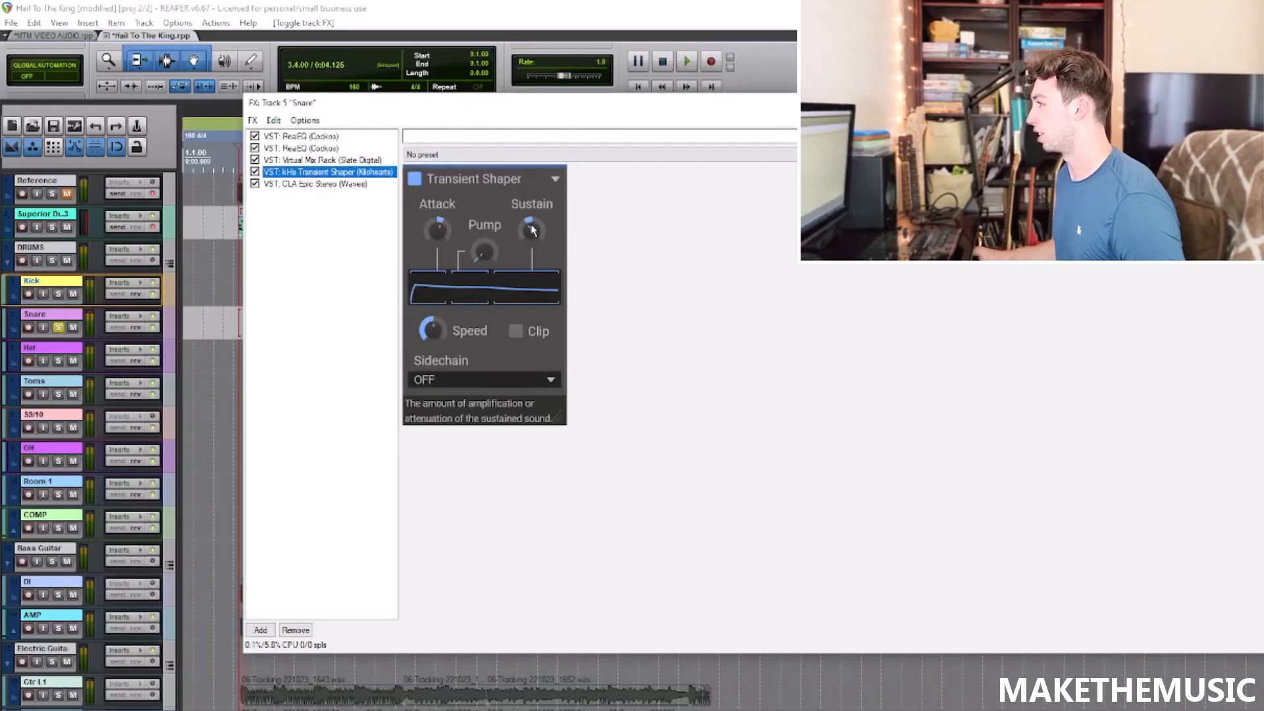
pyautogui.press('space')
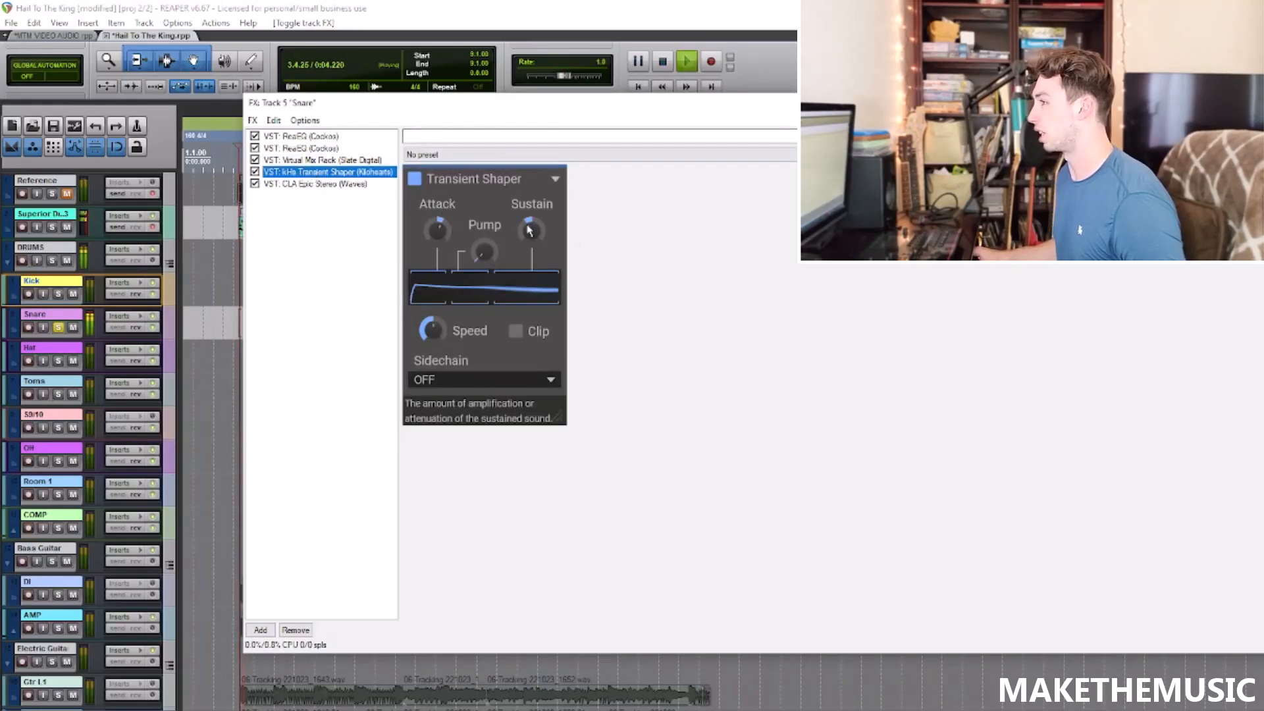
pyautogui.click(291, 183)
pyautogui.press('space')
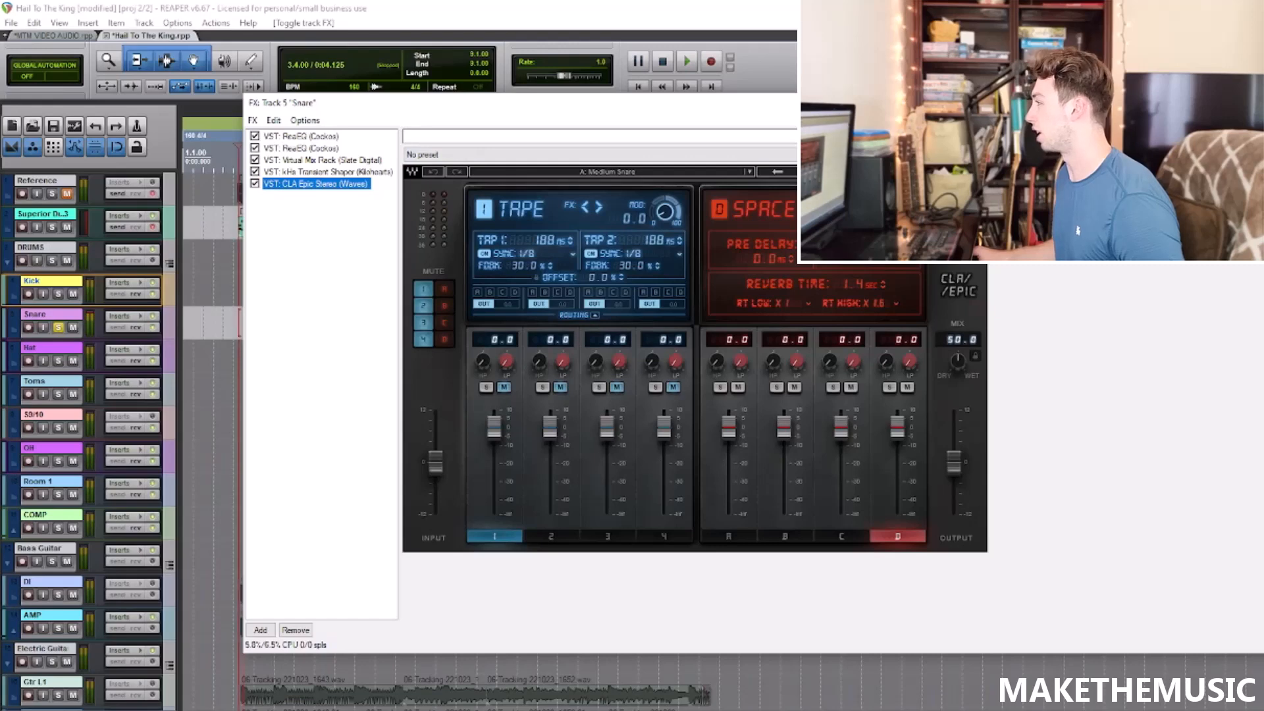
pyautogui.click(1251, 103)
pyautogui.click(58, 328)
# Step: View the ReaEQ curves on the Hat and Toms tracks, closing each effects chain
pyautogui.click(108, 350)
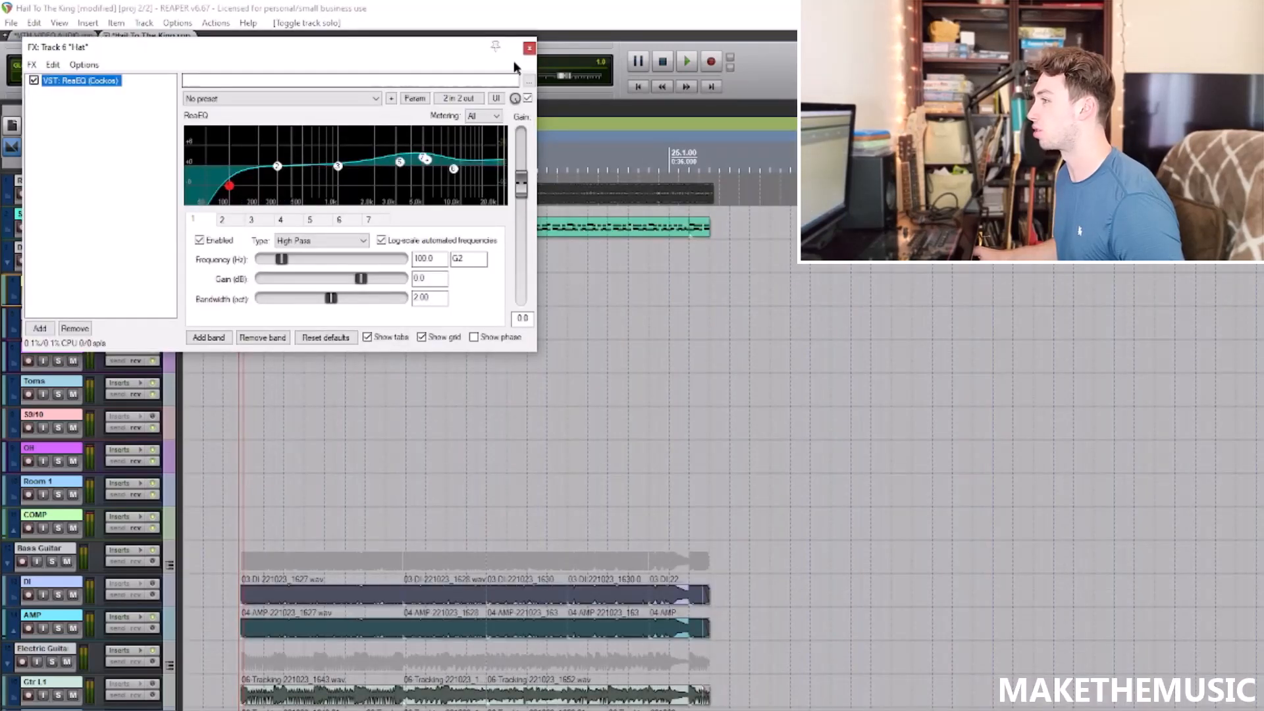
pyautogui.click(529, 48)
pyautogui.click(139, 384)
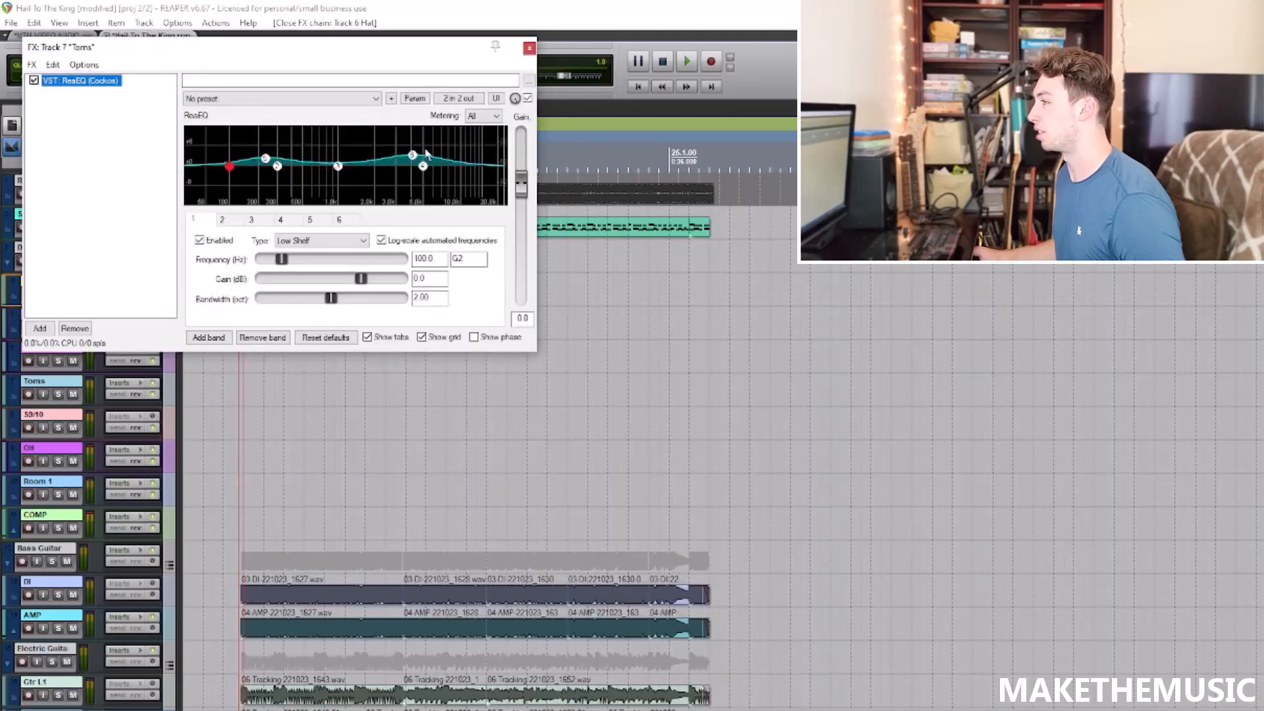
pyautogui.click(529, 48)
# Step: Open CLA MixHub Lite on the OH track, reposition its window clear of the track controls, and audition OH in solo
pyautogui.click(130, 453)
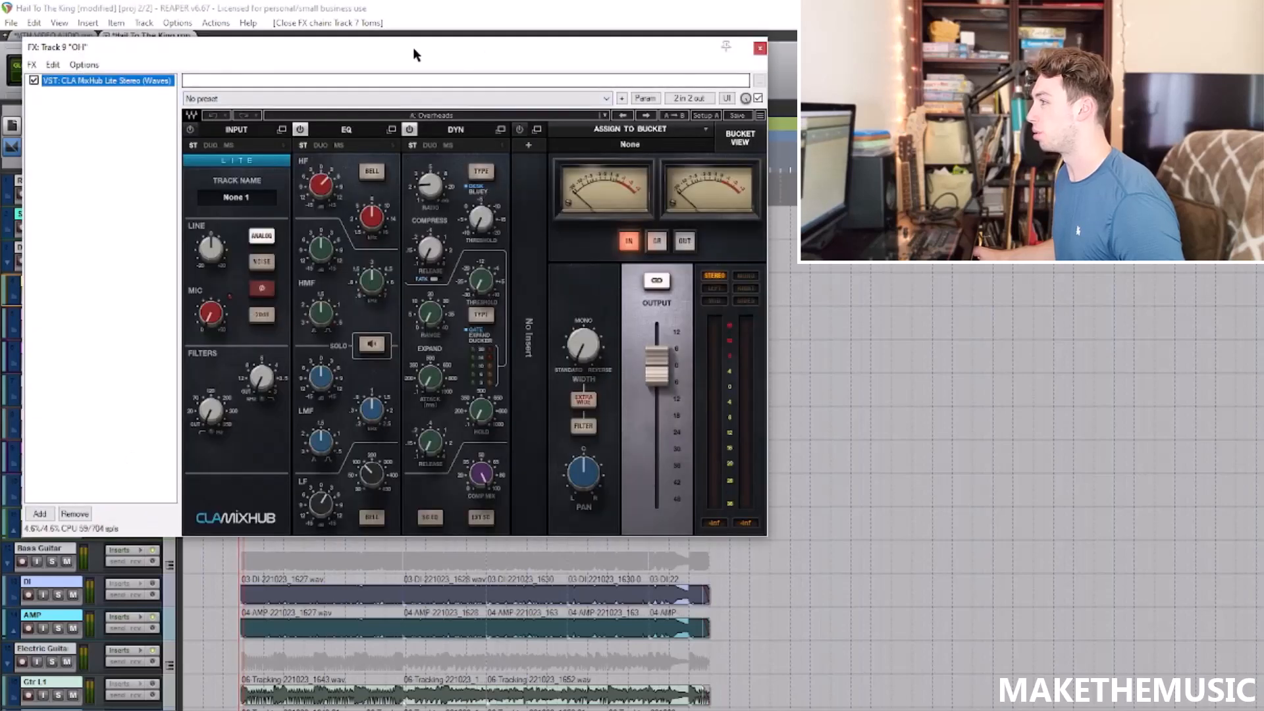
pyautogui.moveTo(407, 53); pyautogui.dragTo(609, 70)
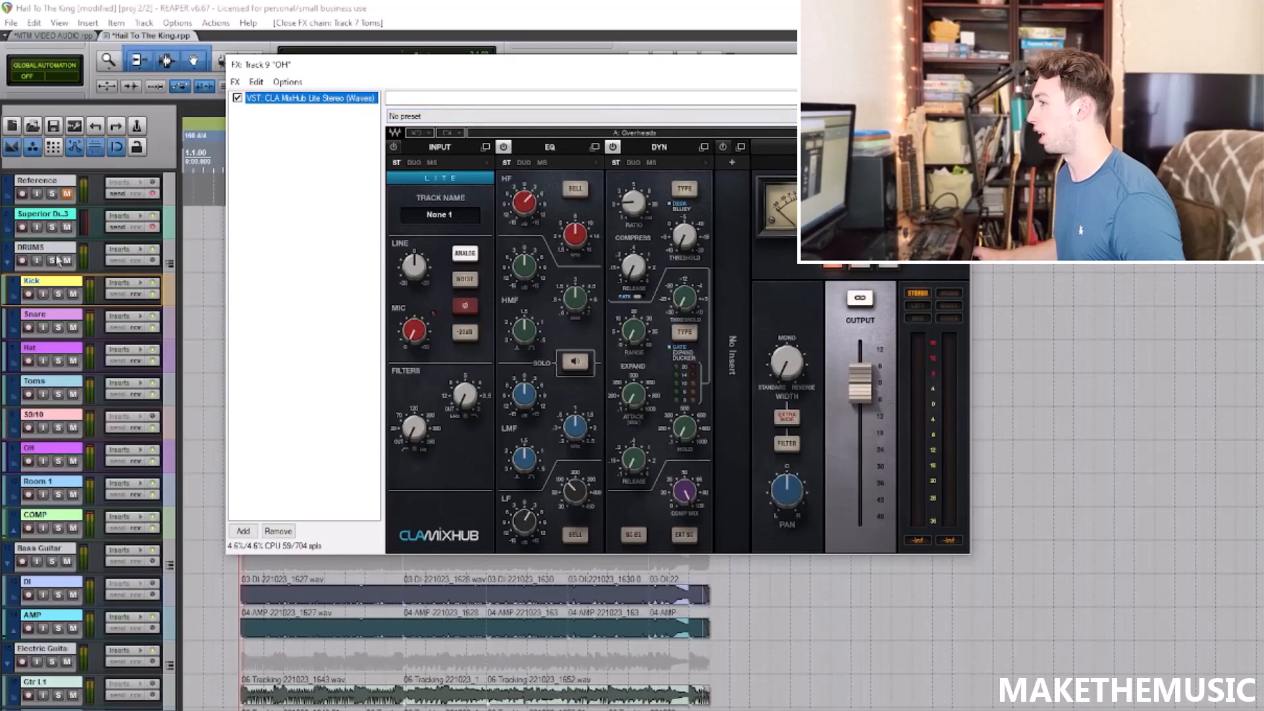
pyautogui.click(58, 461)
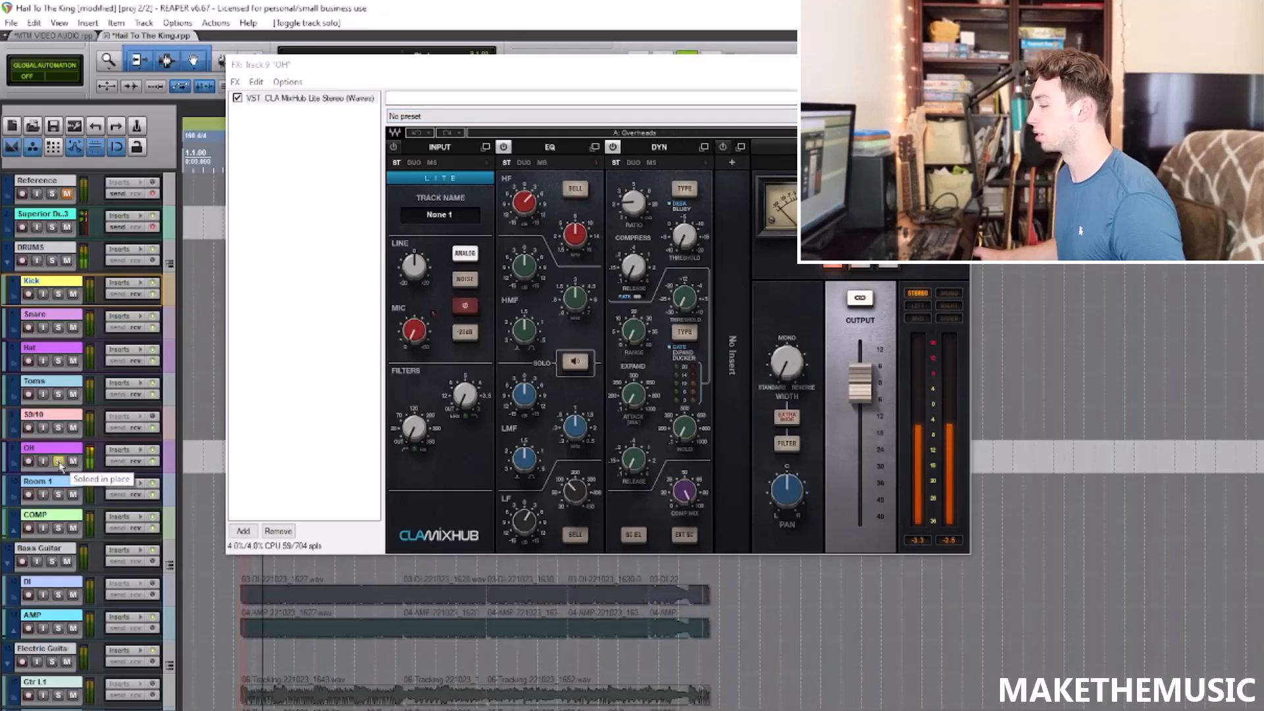
pyautogui.click(58, 461)
# Step: Solo Room 1, open its ReaEQ, close the OH effects chain and play the room signal
pyautogui.click(58, 495)
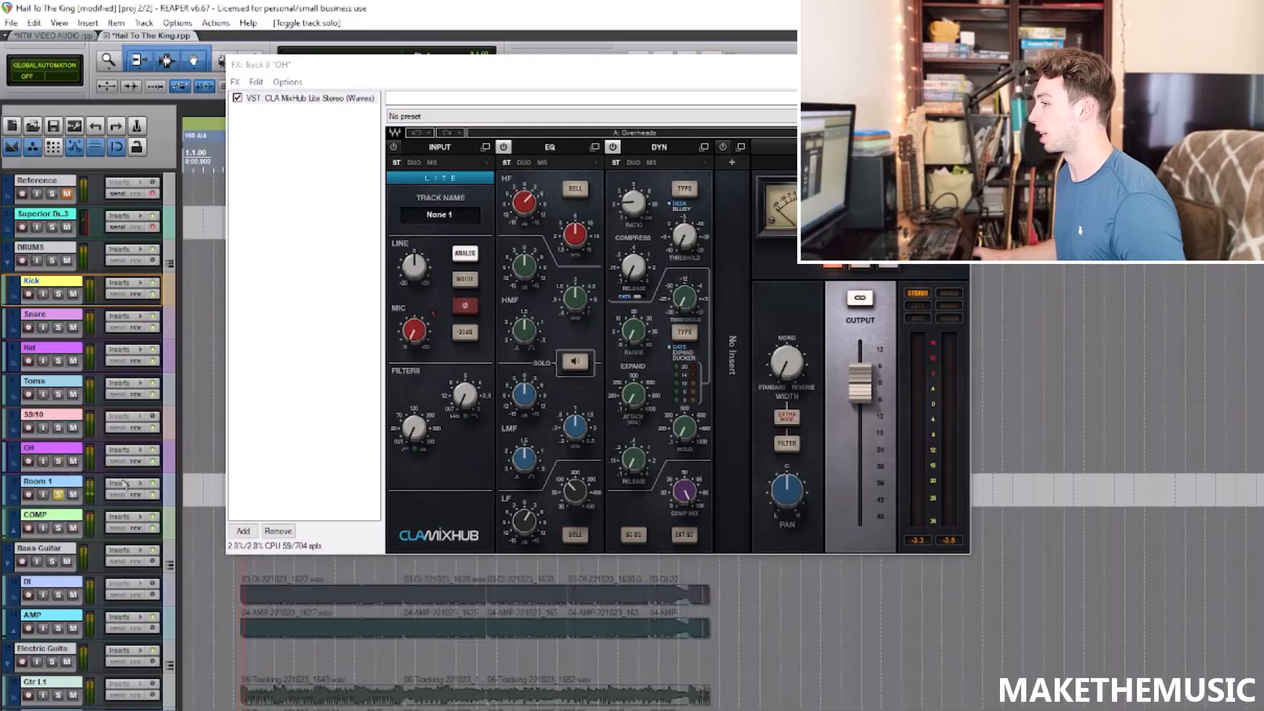
pyautogui.click(122, 484)
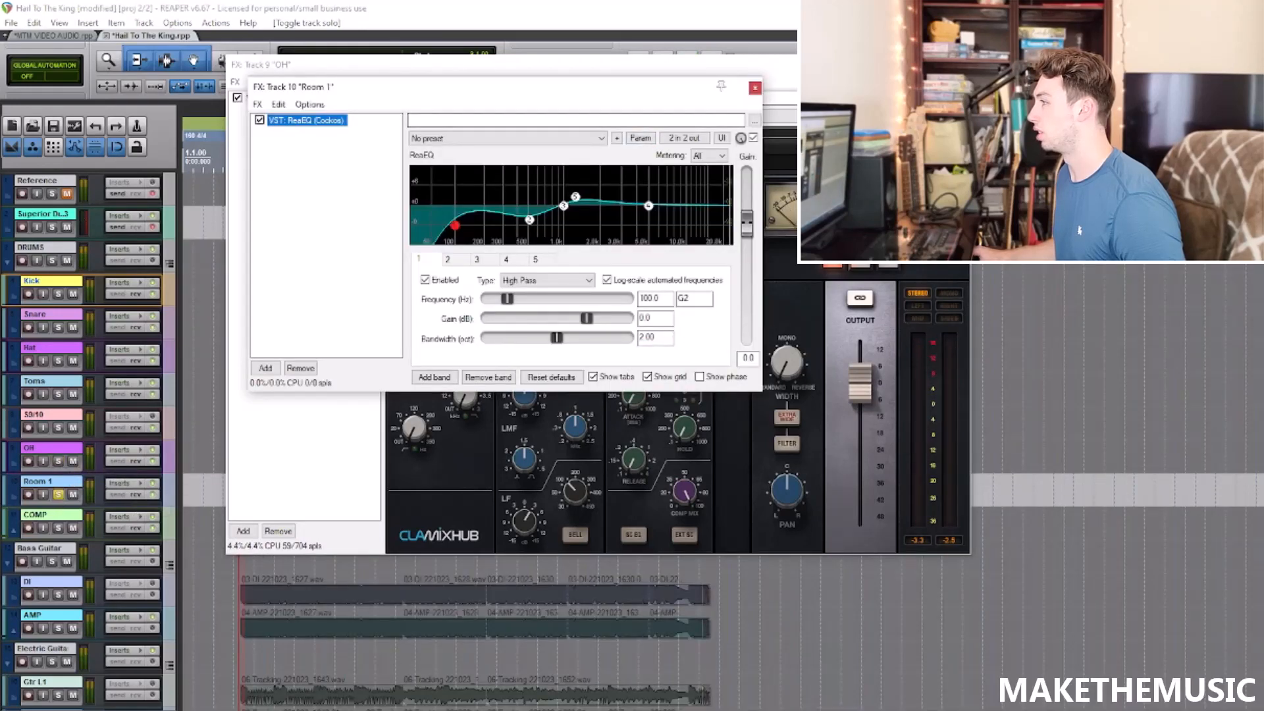
pyautogui.click(962, 65)
pyautogui.press('space')
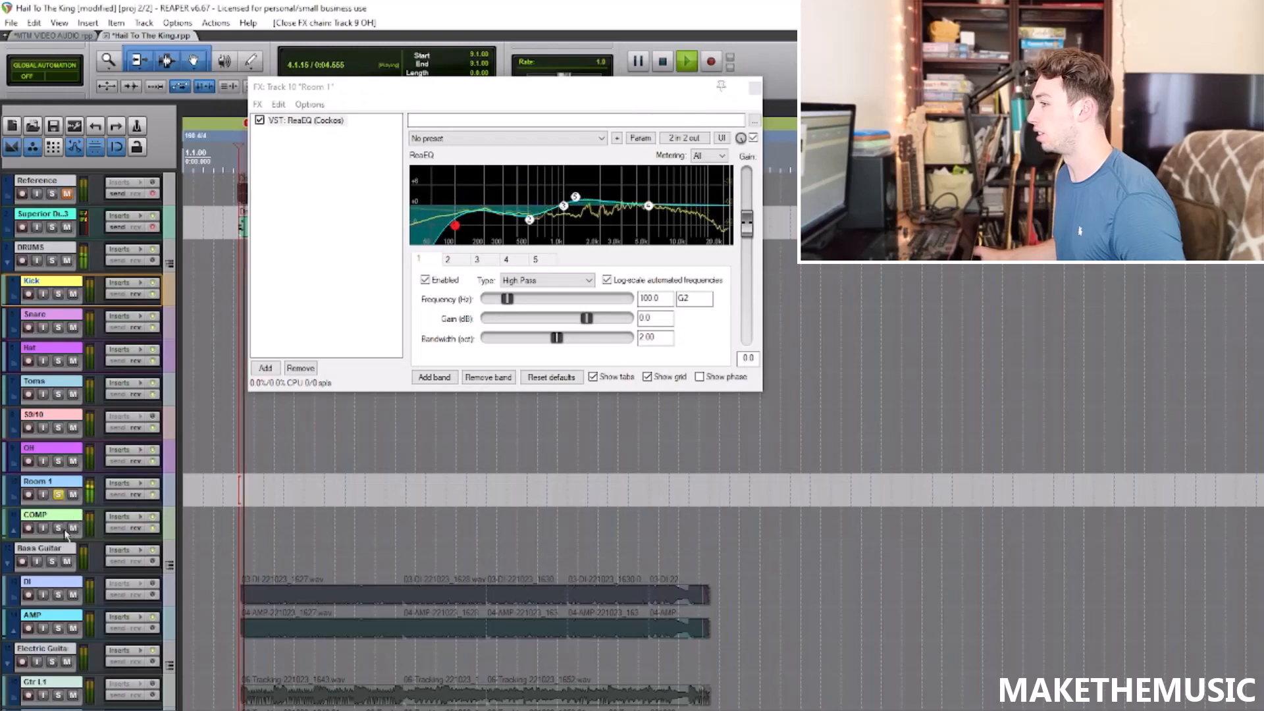
# Step: Audition COMP in solo with its ReaEQ open, close the Room 1 and COMP effects chains, and unsolo both tracks
pyautogui.click(58, 529)
pyautogui.click(121, 517)
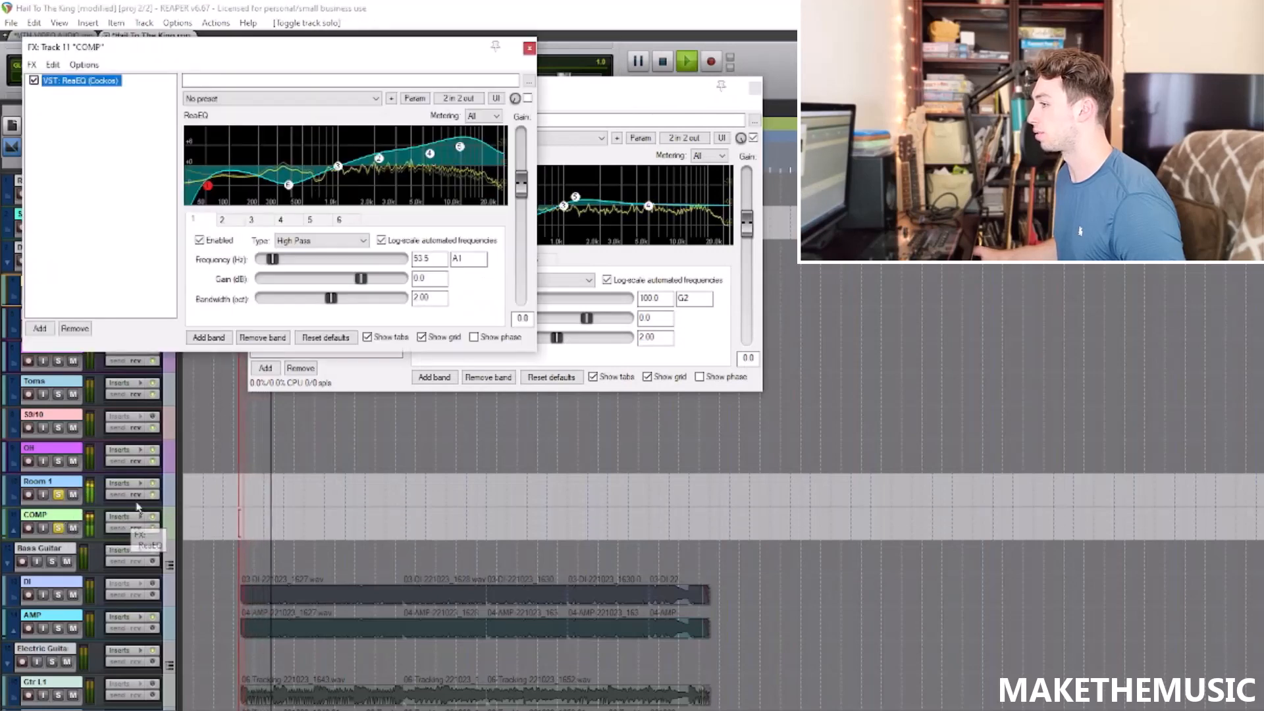
pyautogui.click(755, 88)
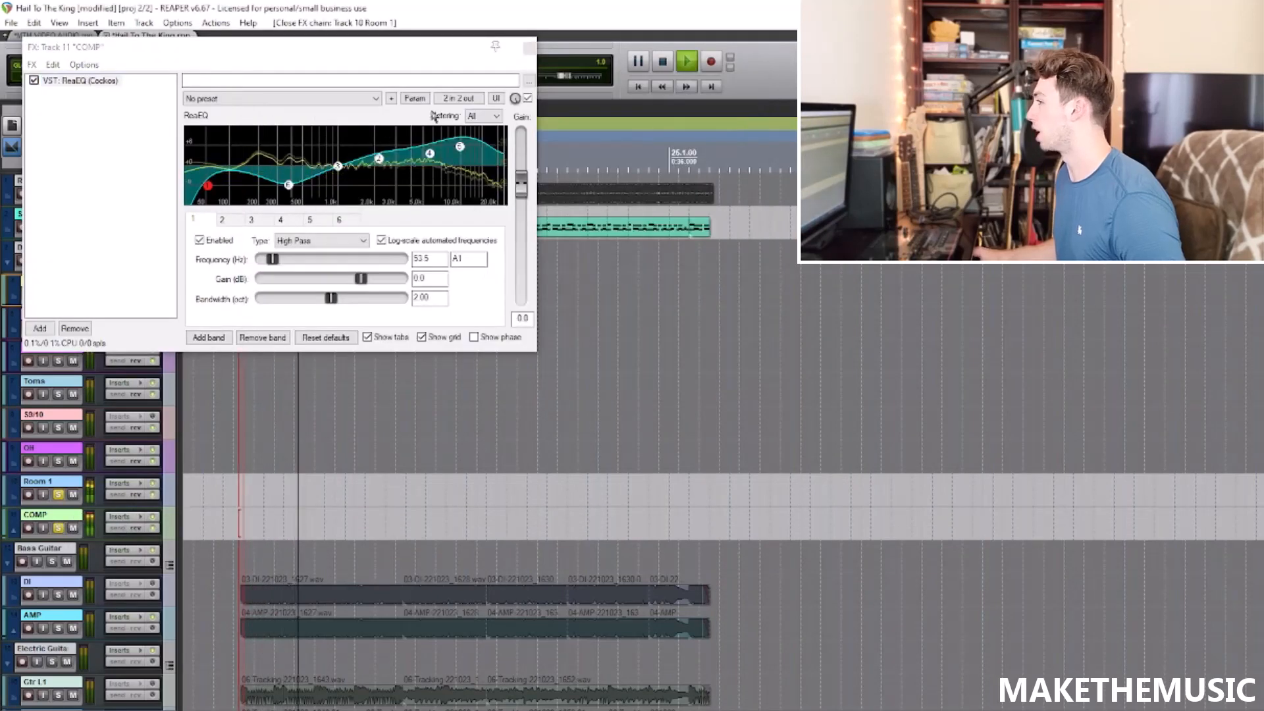
pyautogui.click(531, 49)
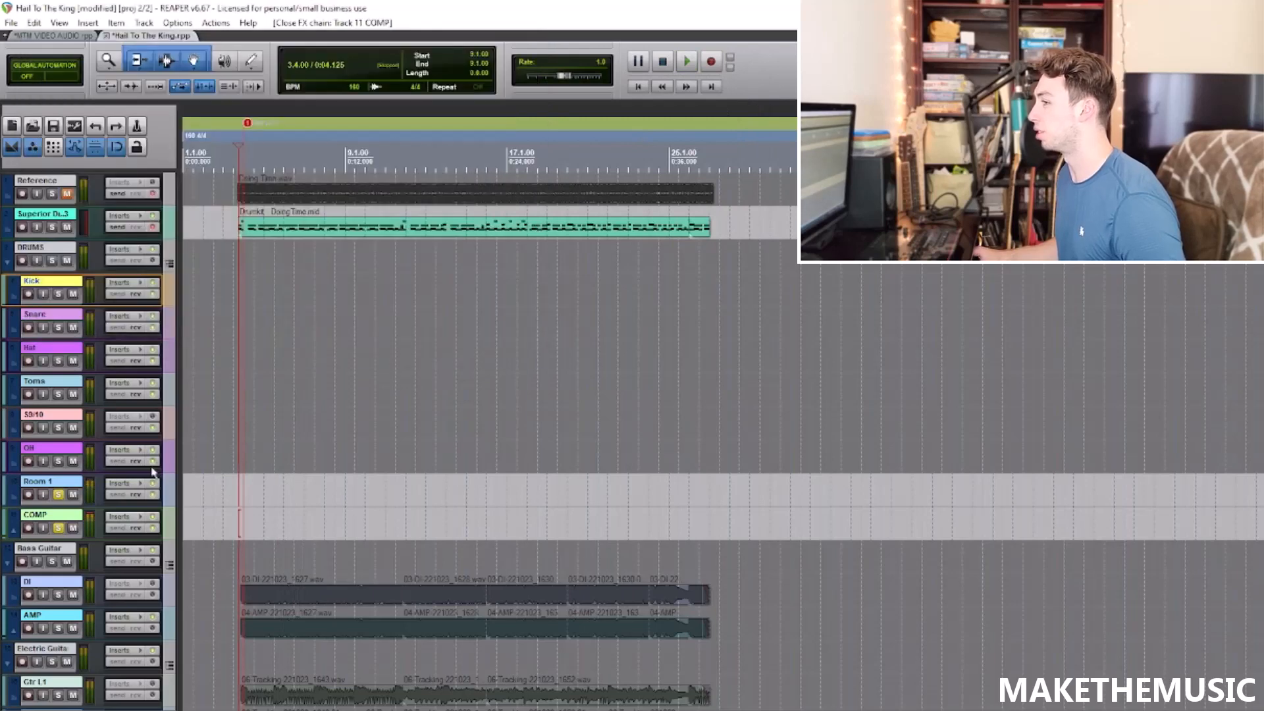
pyautogui.click(59, 529)
pyautogui.click(58, 494)
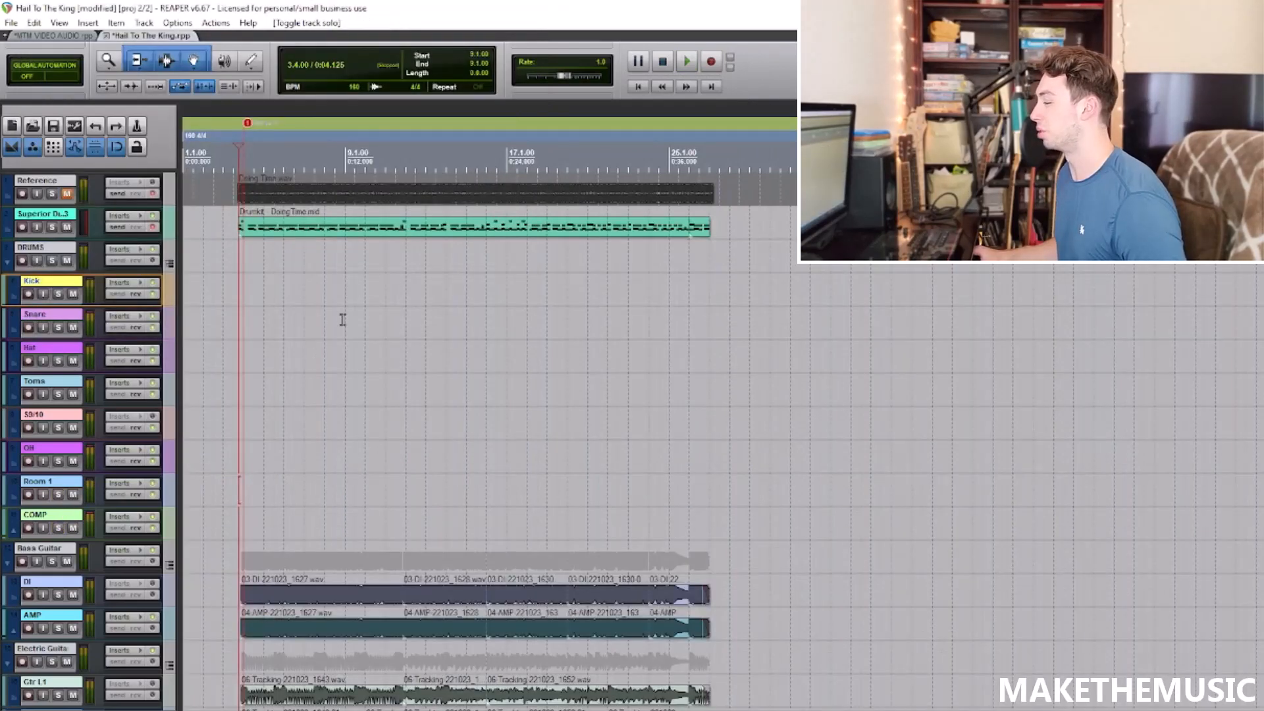
# Step: Solo and unsolo the Reference track, and audition the DRUMS bus in solo before unsoloing it
pyautogui.scroll(2, 339, 316)
pyautogui.click(52, 194)
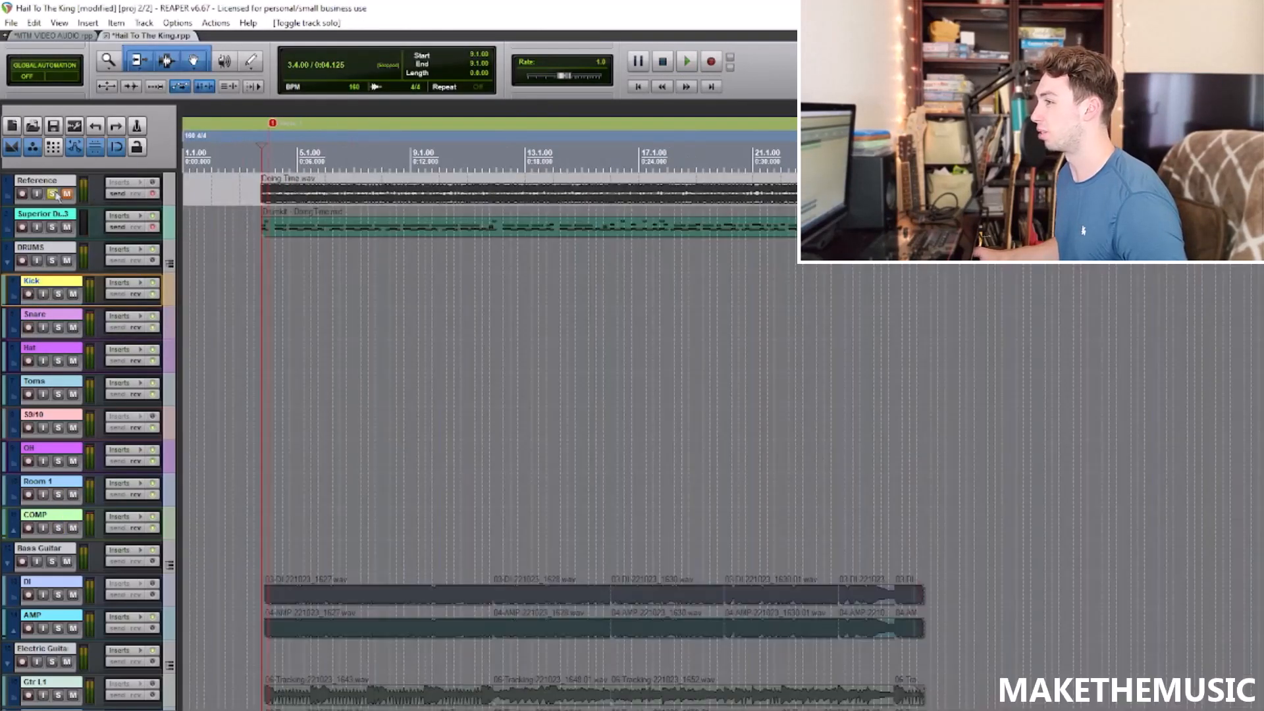
pyautogui.click(52, 193)
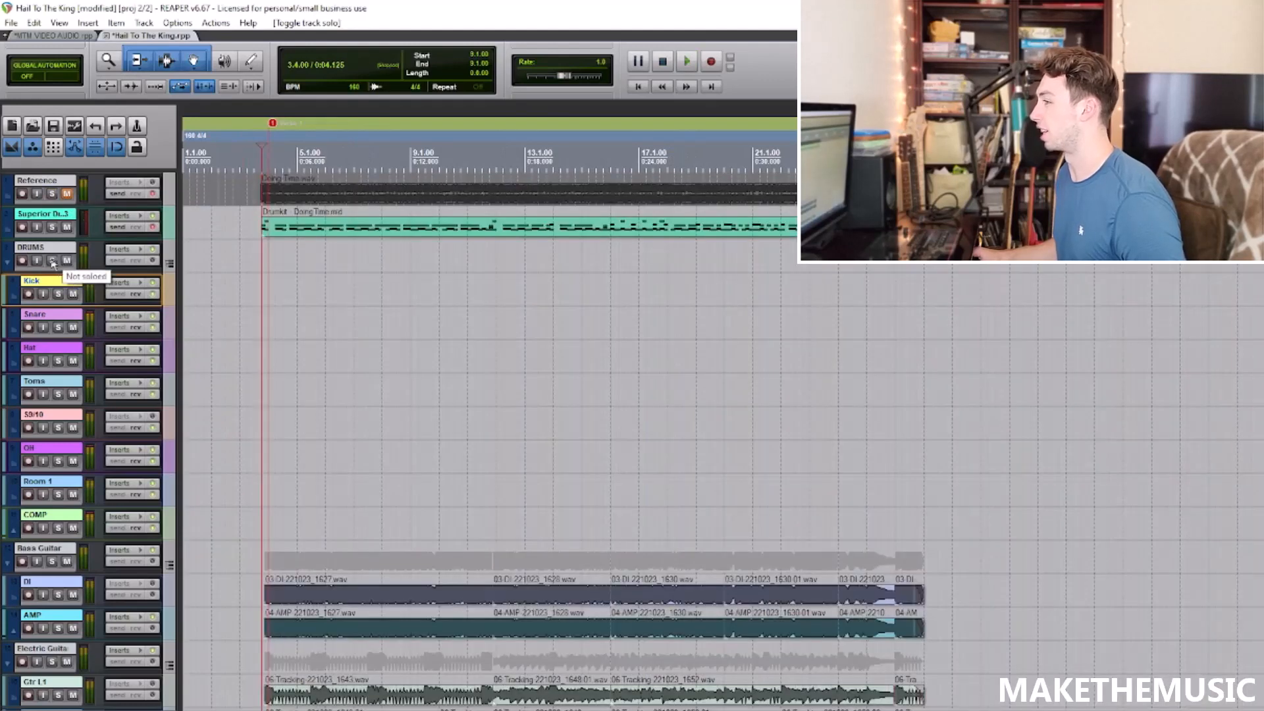
pyautogui.click(52, 261)
pyautogui.press('space')
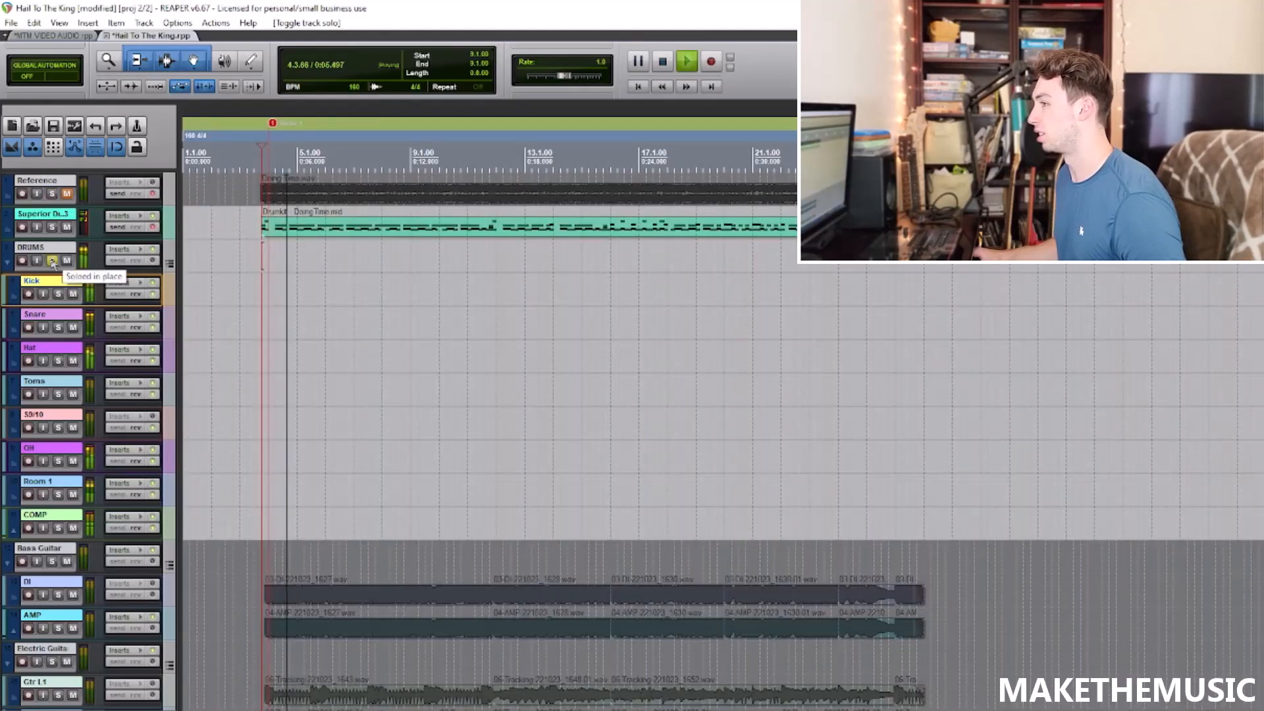
pyautogui.press('space')
pyautogui.click(52, 260)
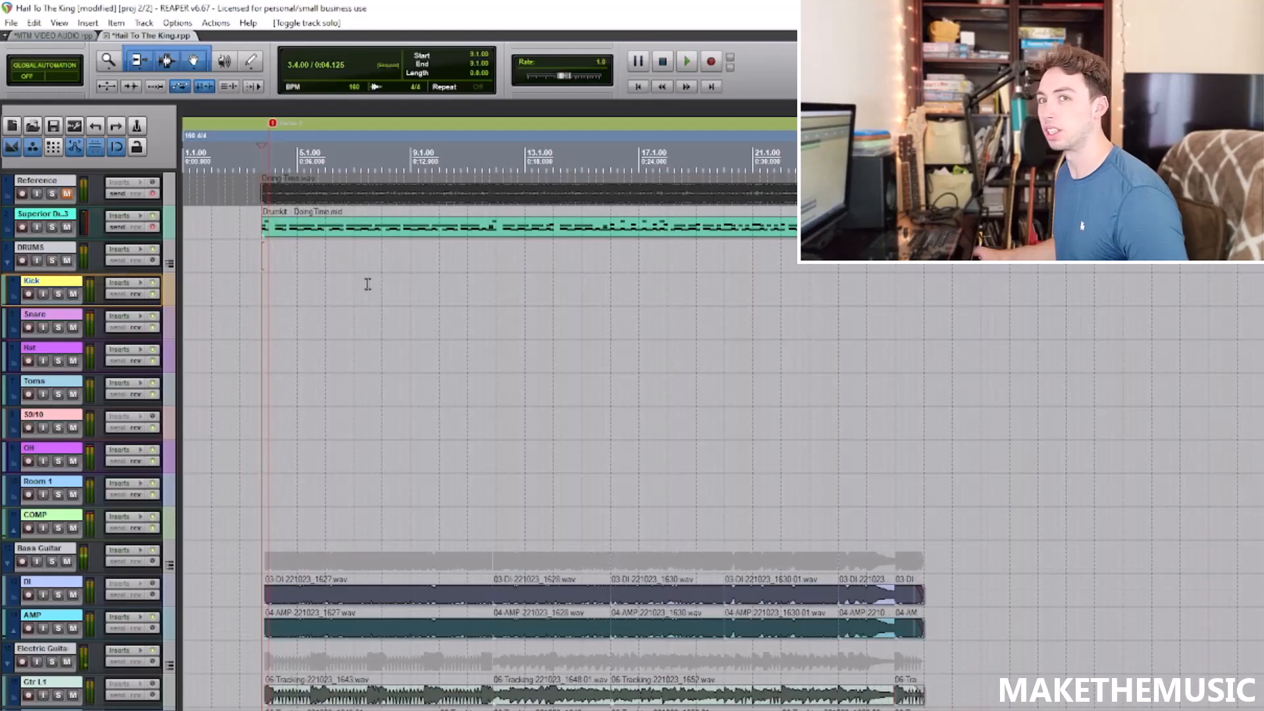
# Step: Show the mixer and view the Virtual Mix Rack and ReaEQ on the Master track, closing each plugin window
pyautogui.scroll(-2, 384, 279)
pyautogui.scroll(-1, 384, 279)
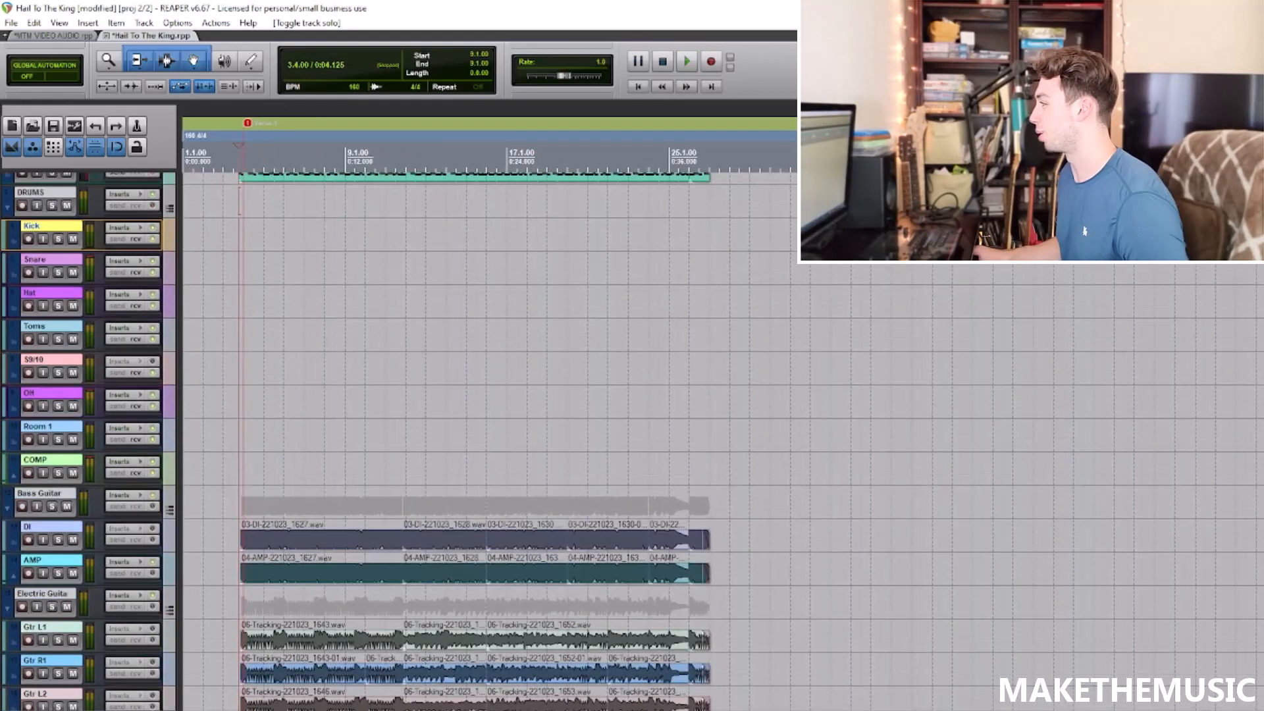
pyautogui.click(59, 22)
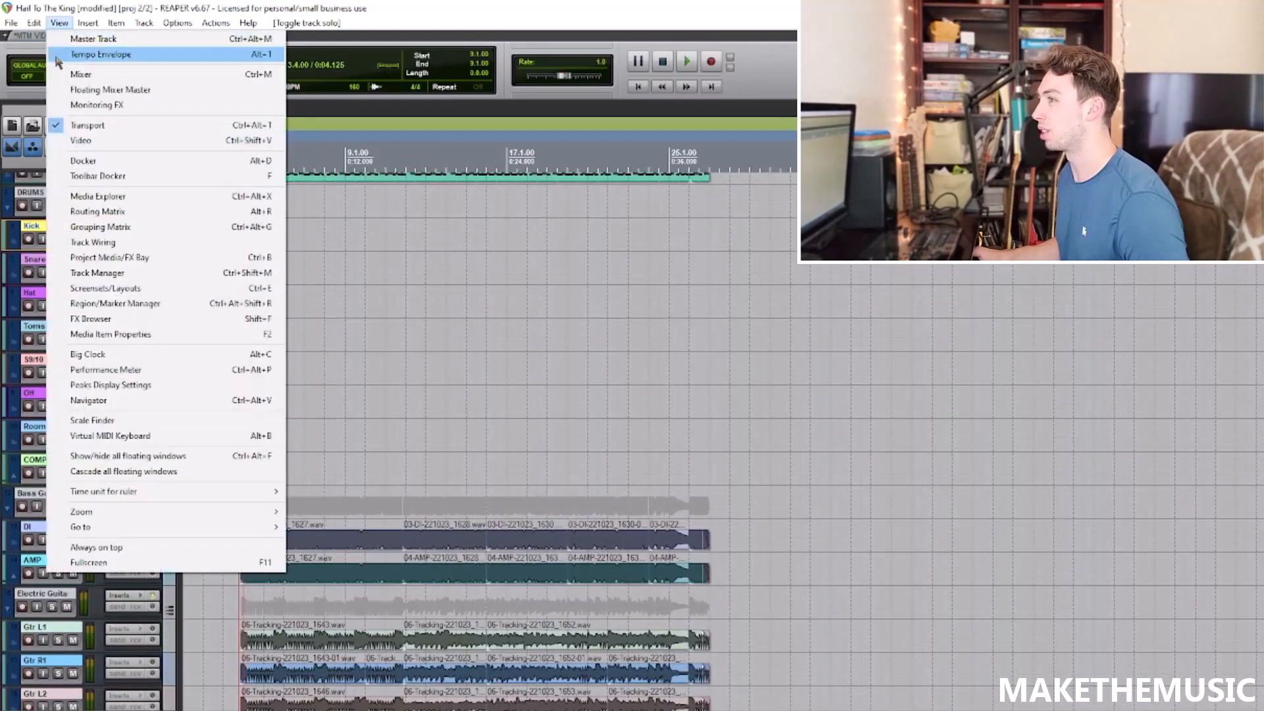
pyautogui.click(81, 74)
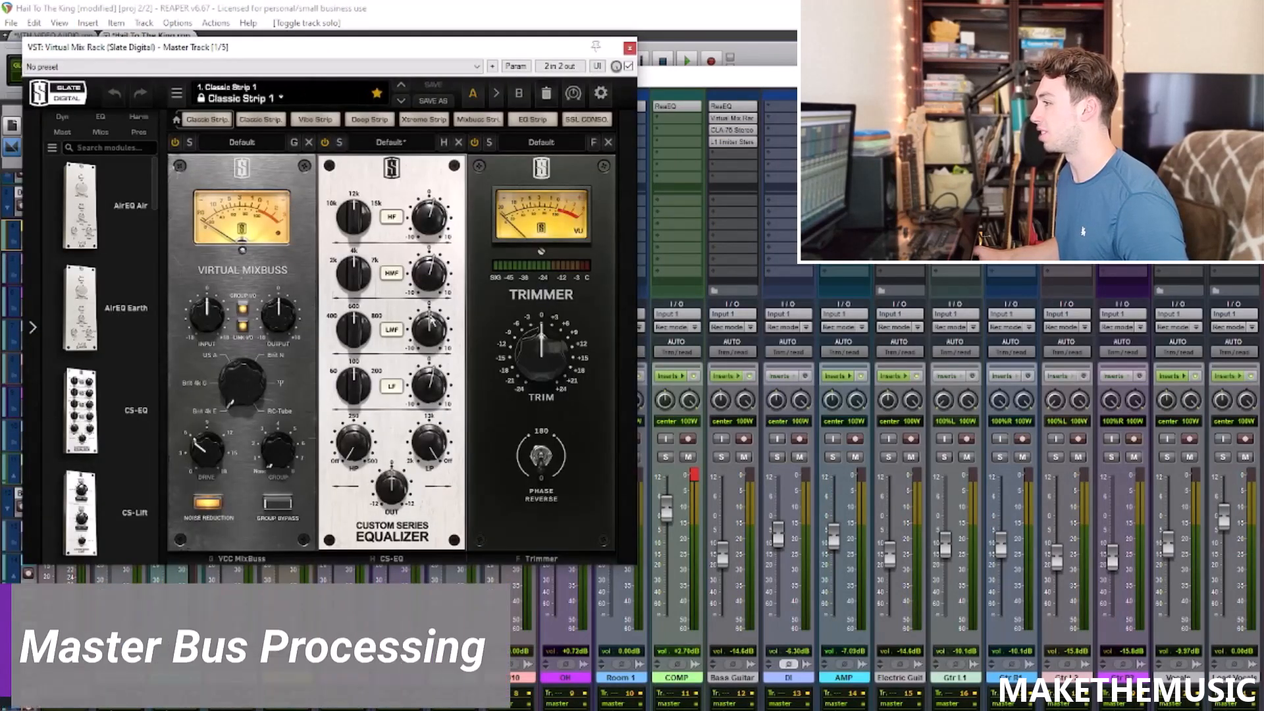
pyautogui.click(630, 48)
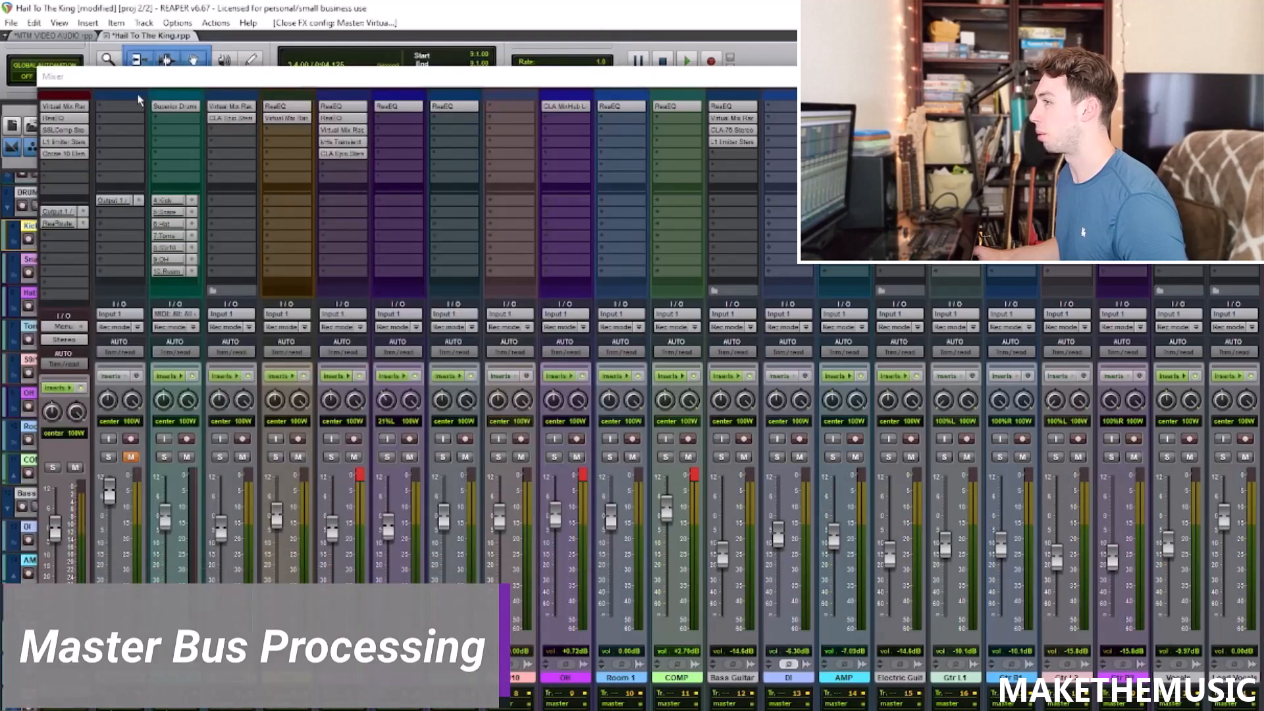
pyautogui.click(79, 119)
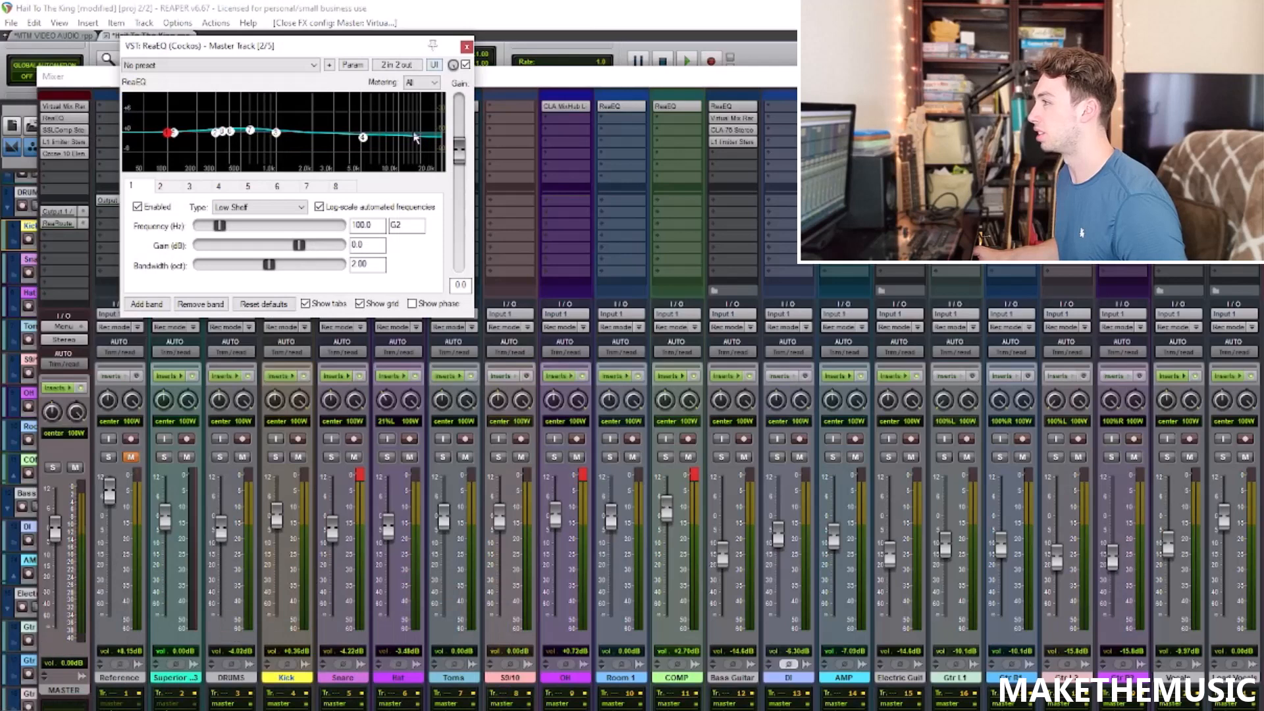
pyautogui.click(466, 47)
# Step: Open the Master track's SSLComp, hide the mixer, play the mix from 18.3.00 through the compressor, and close its window
pyautogui.click(62, 129)
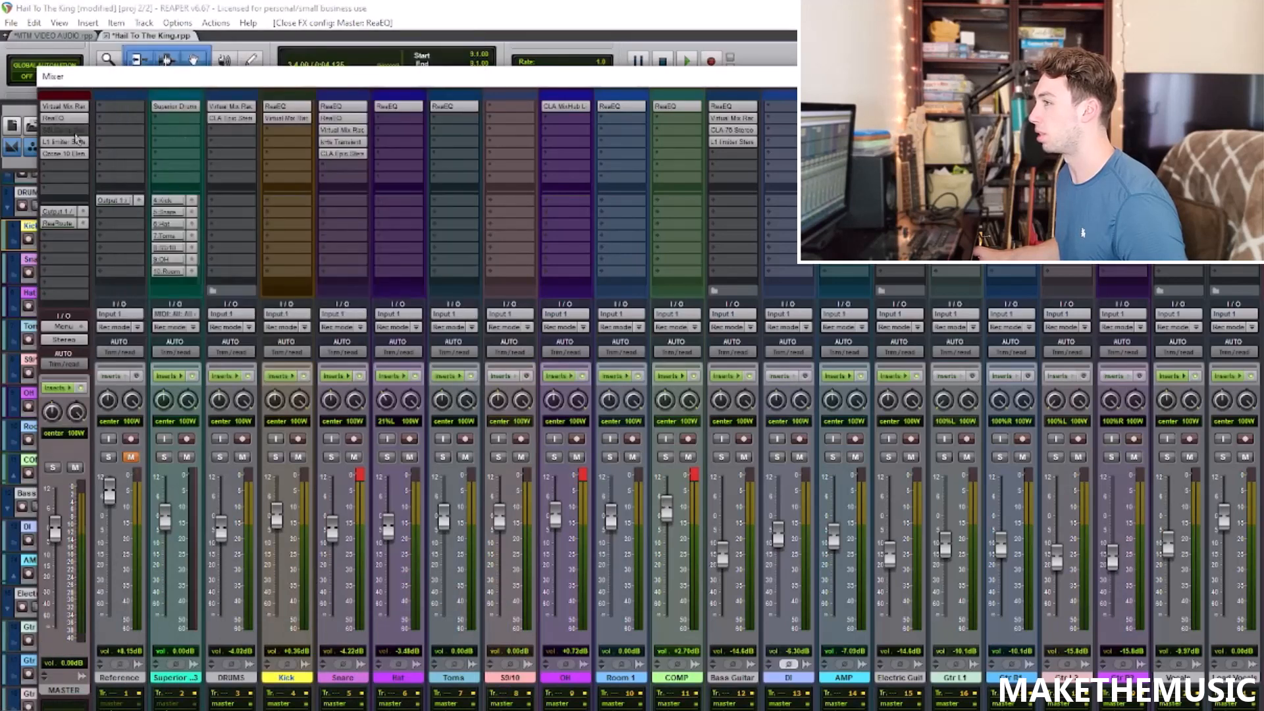
pyautogui.hotkey('ctrl', 'm')
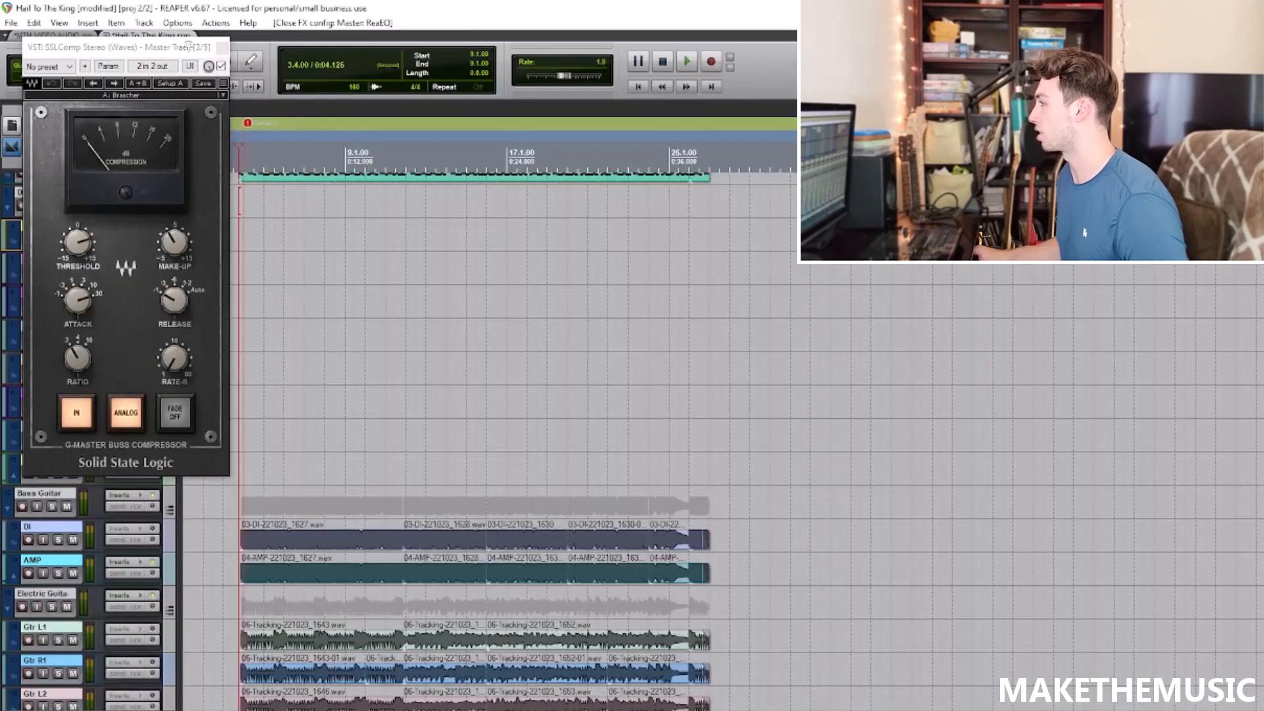
pyautogui.click(540, 258)
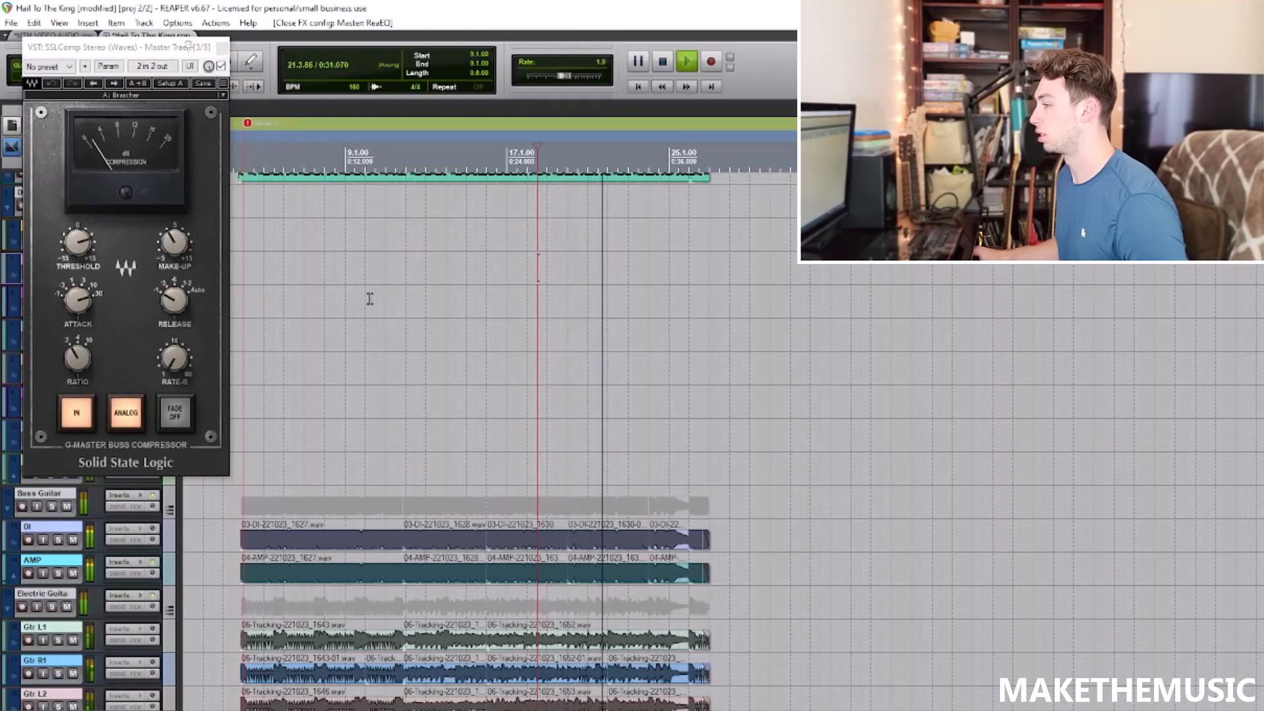
pyautogui.press('space')
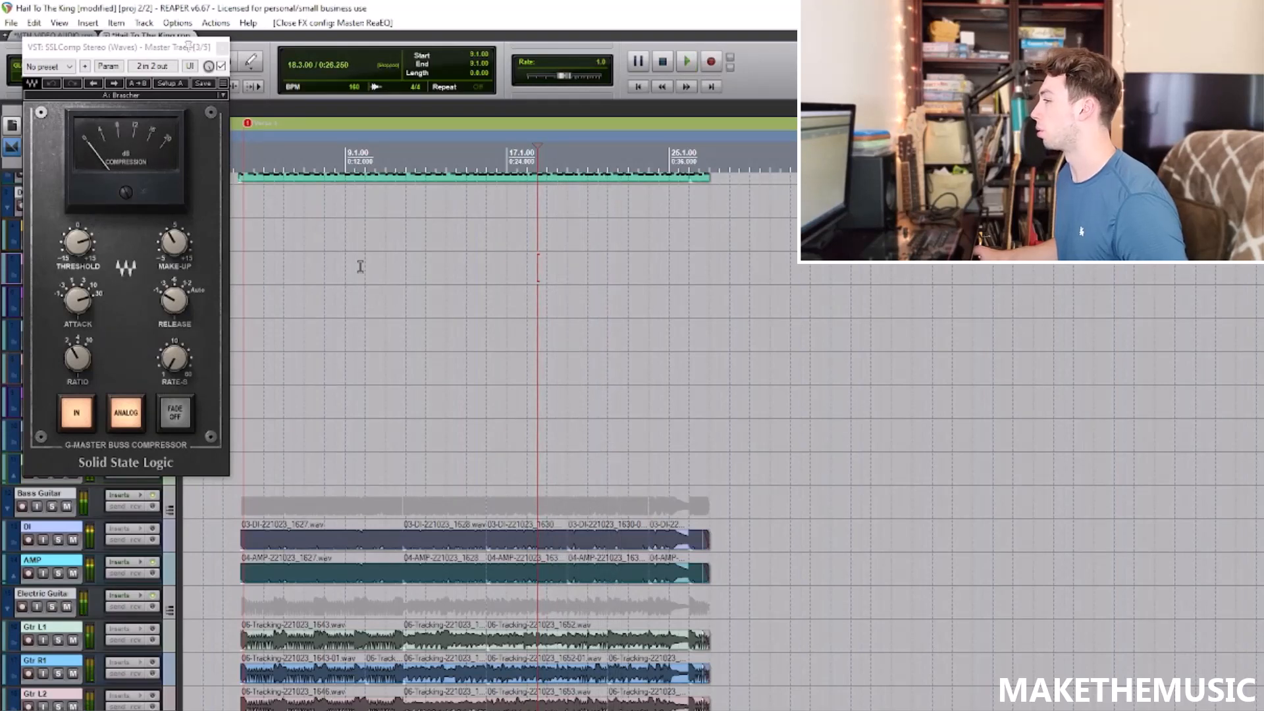
pyautogui.click(223, 48)
# Step: Show the mixer, view the Master track's L1 limiter during playback, and close the limiter window
pyautogui.click(59, 23)
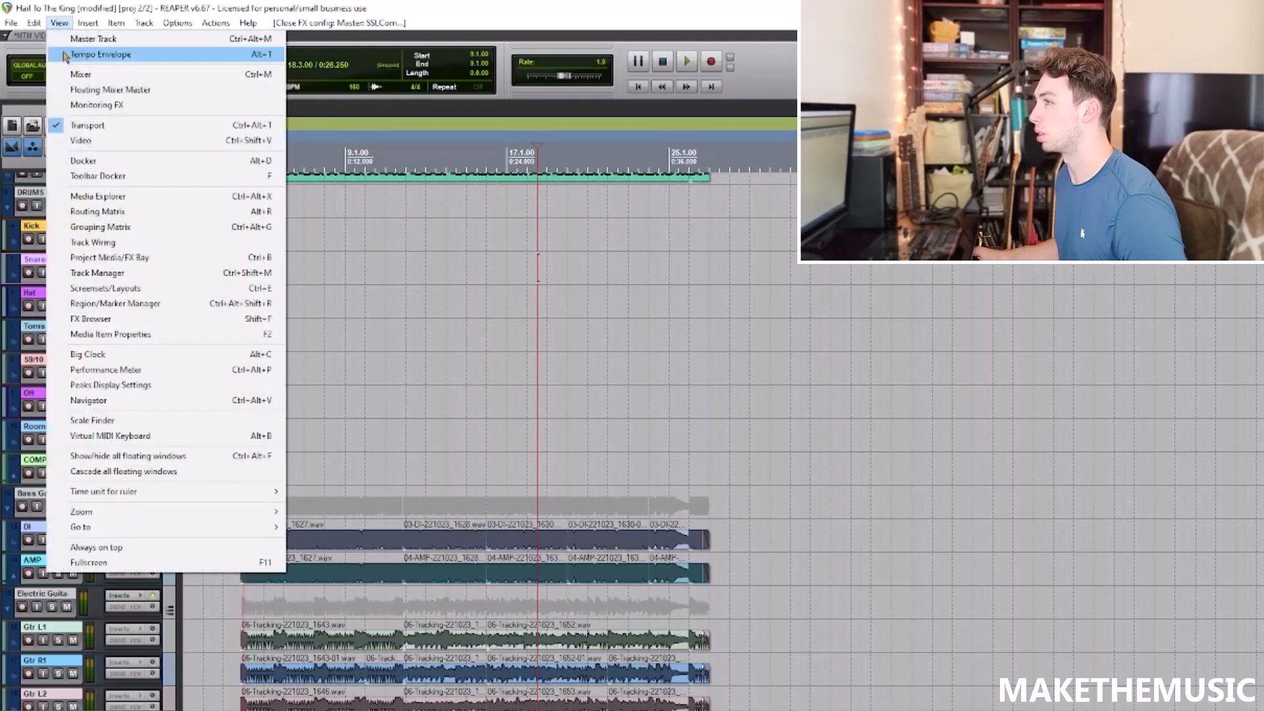
pyautogui.click(92, 54)
pyautogui.click(78, 144)
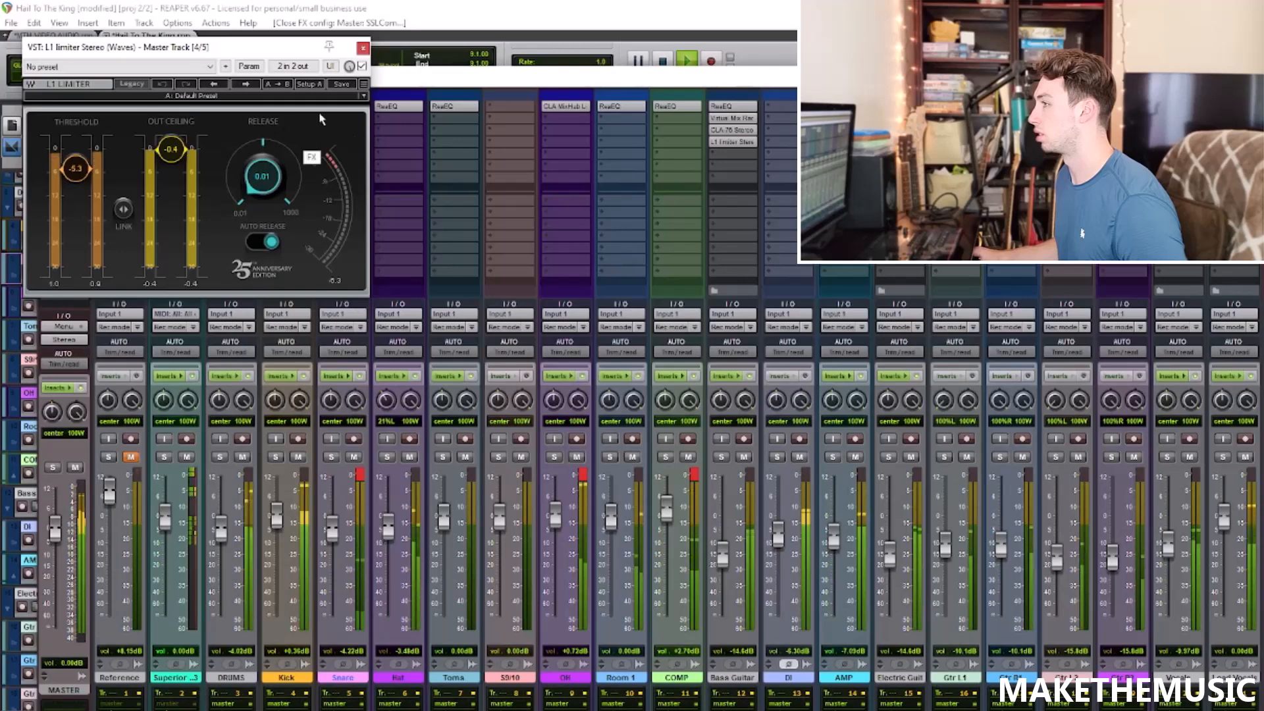
pyautogui.click(363, 47)
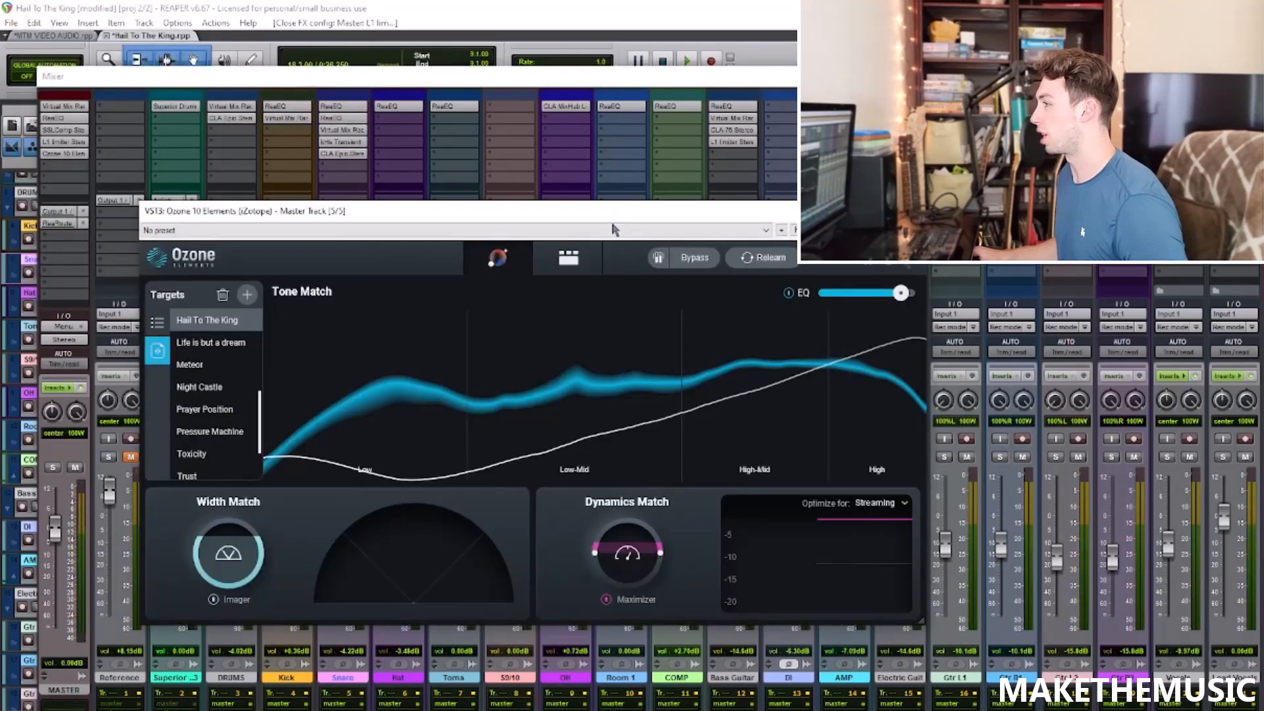
# Step: Reposition the Master track's Ozone 10 Elements window, compare the mix with the plugin bypassed and active, and close it
pyautogui.moveTo(612, 208); pyautogui.dragTo(609, 155)
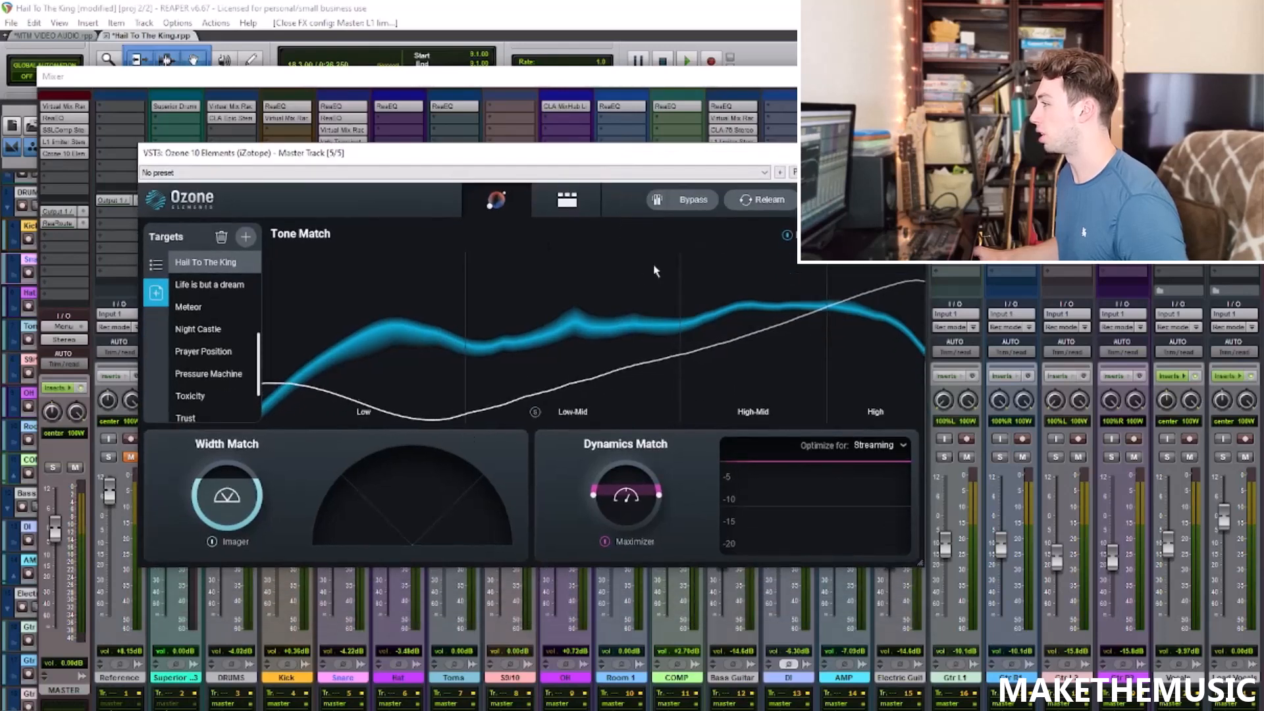
pyautogui.click(915, 172)
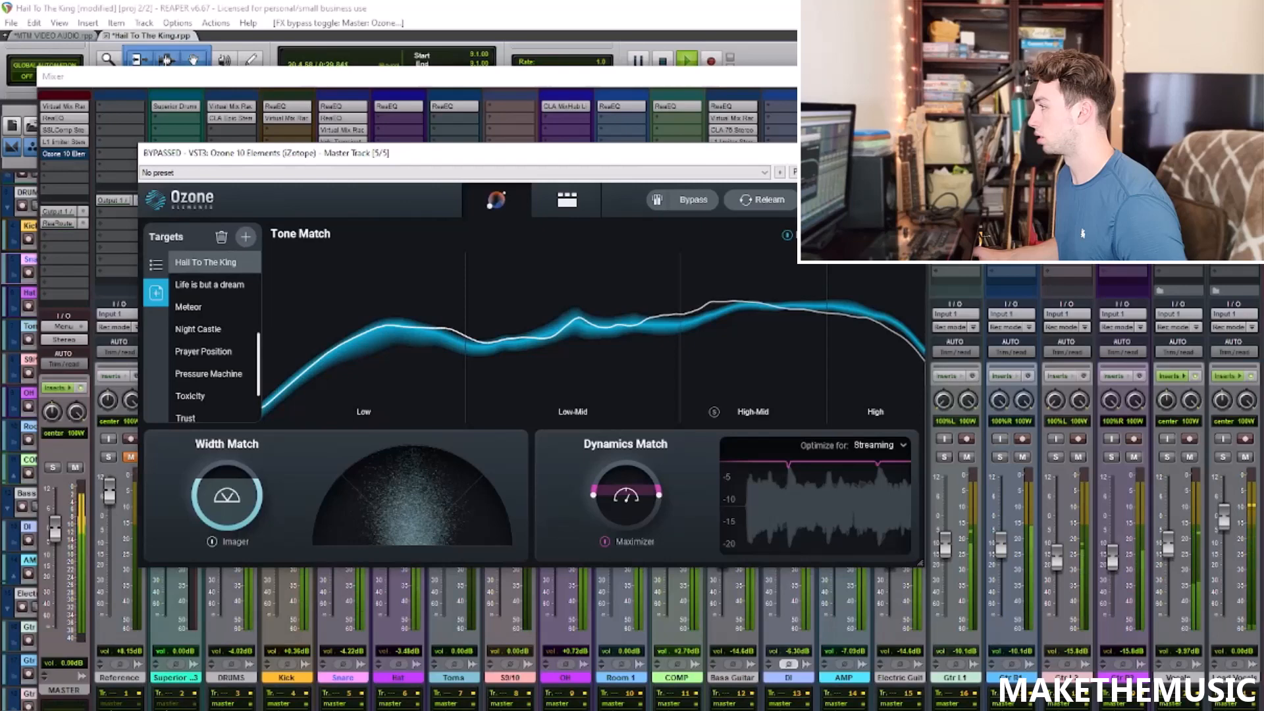
pyautogui.click(915, 173)
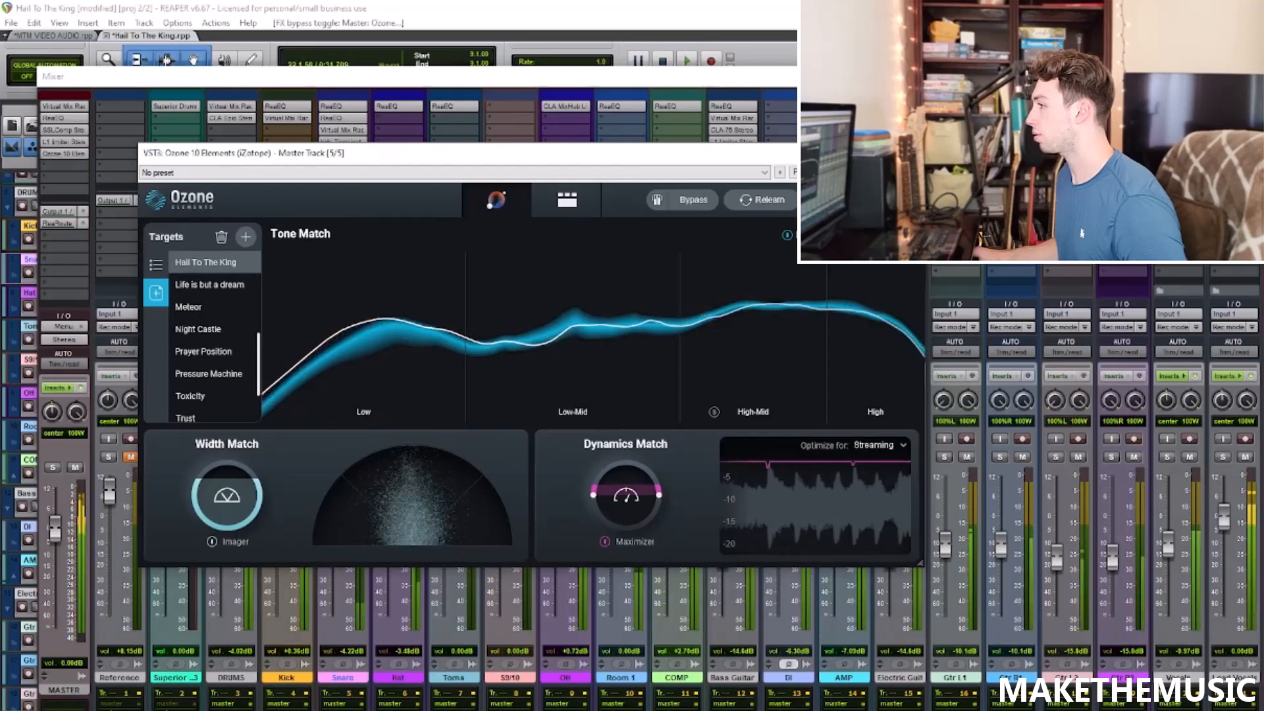
pyautogui.press('space')
pyautogui.click(914, 153)
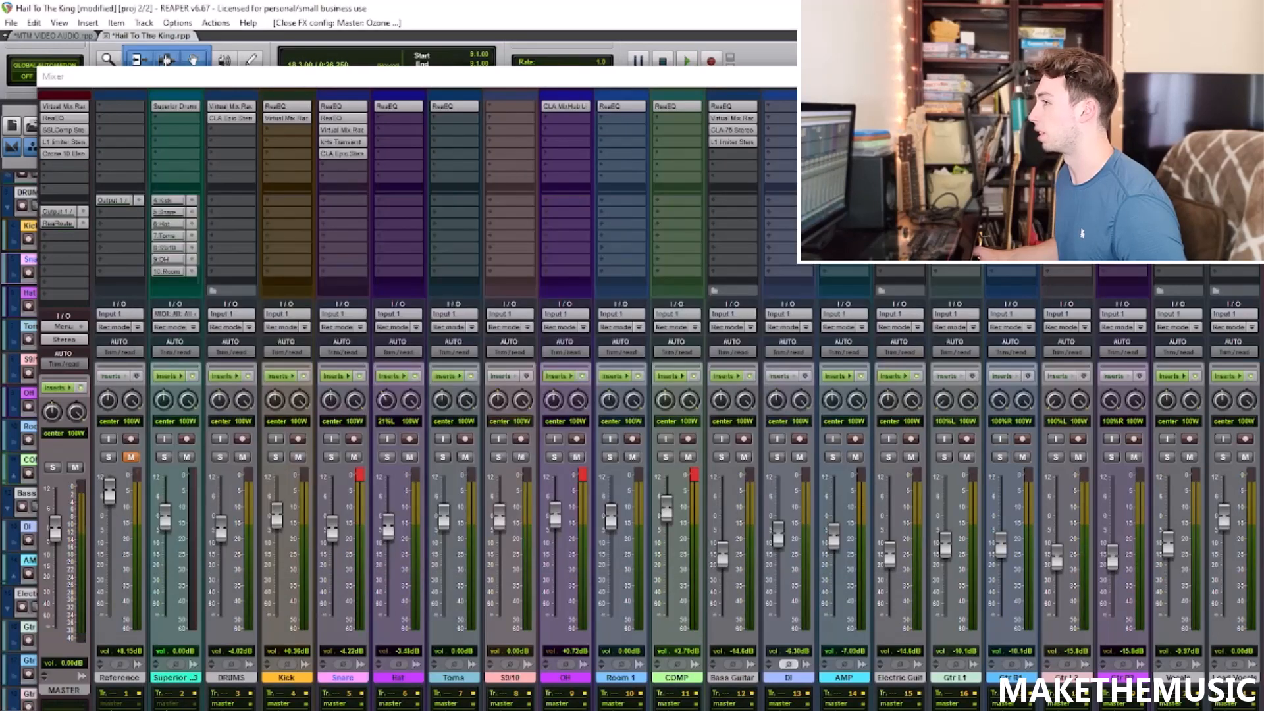
# Step: Hide the mixer and place the edit cursor at 4.2.00, with the Bass Guitar tracks in view
pyautogui.hotkey('ctrl', 'm')
pyautogui.scroll(-1, 438, 284)
pyautogui.scroll(2, 438, 285)
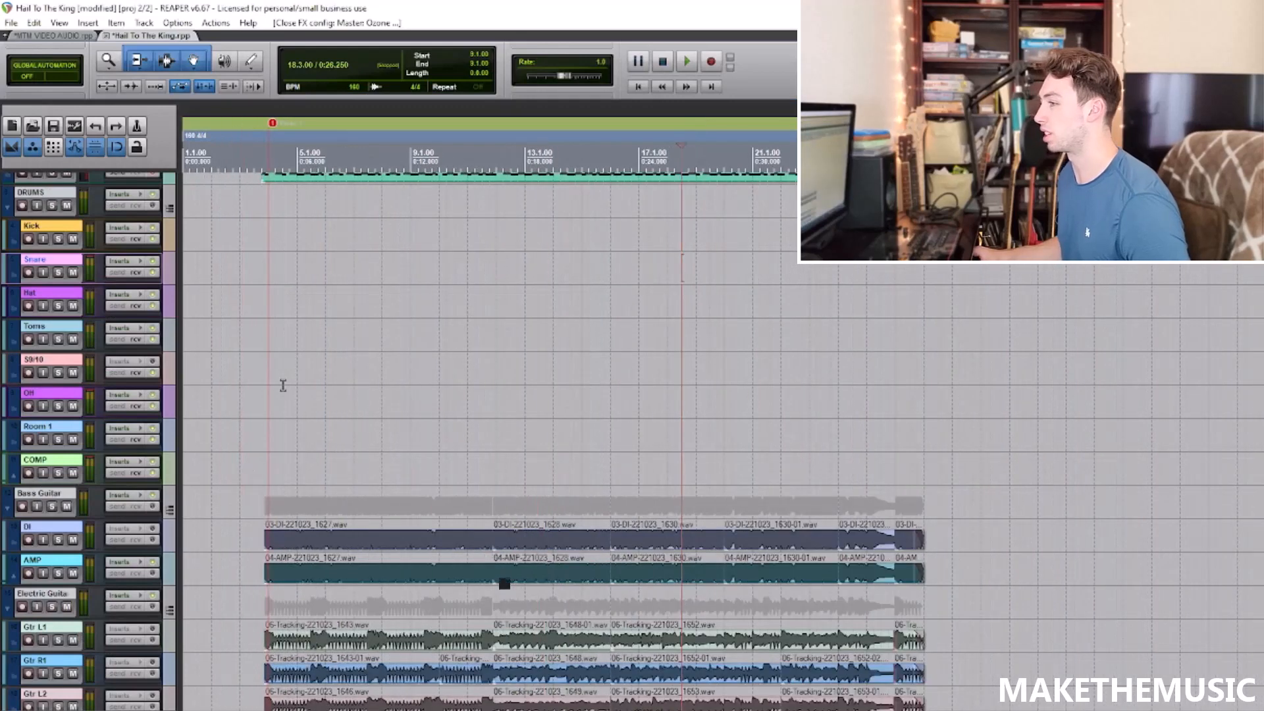
pyautogui.click(276, 401)
pyautogui.scroll(-3, 10, 405)
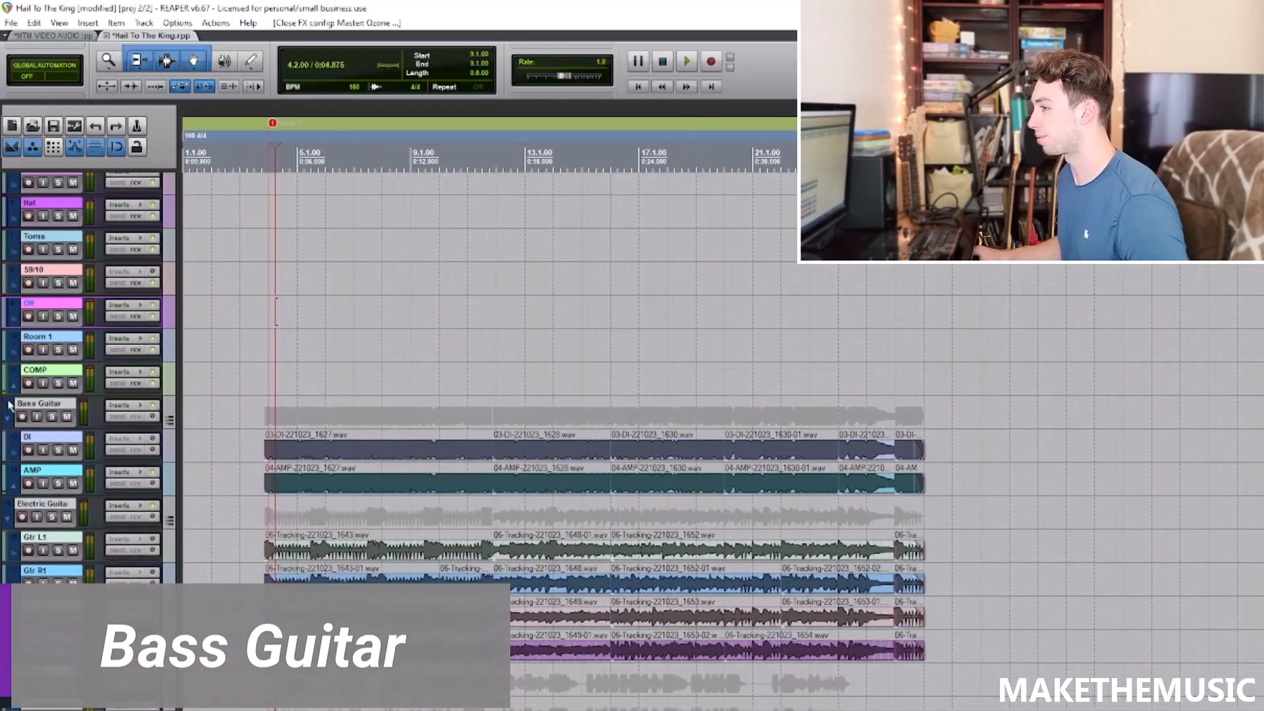
# Step: Solo the Bass Guitar folder, play it, and open its effects chain, moving the window clear of the track controls
pyautogui.click(51, 417)
pyautogui.press('space')
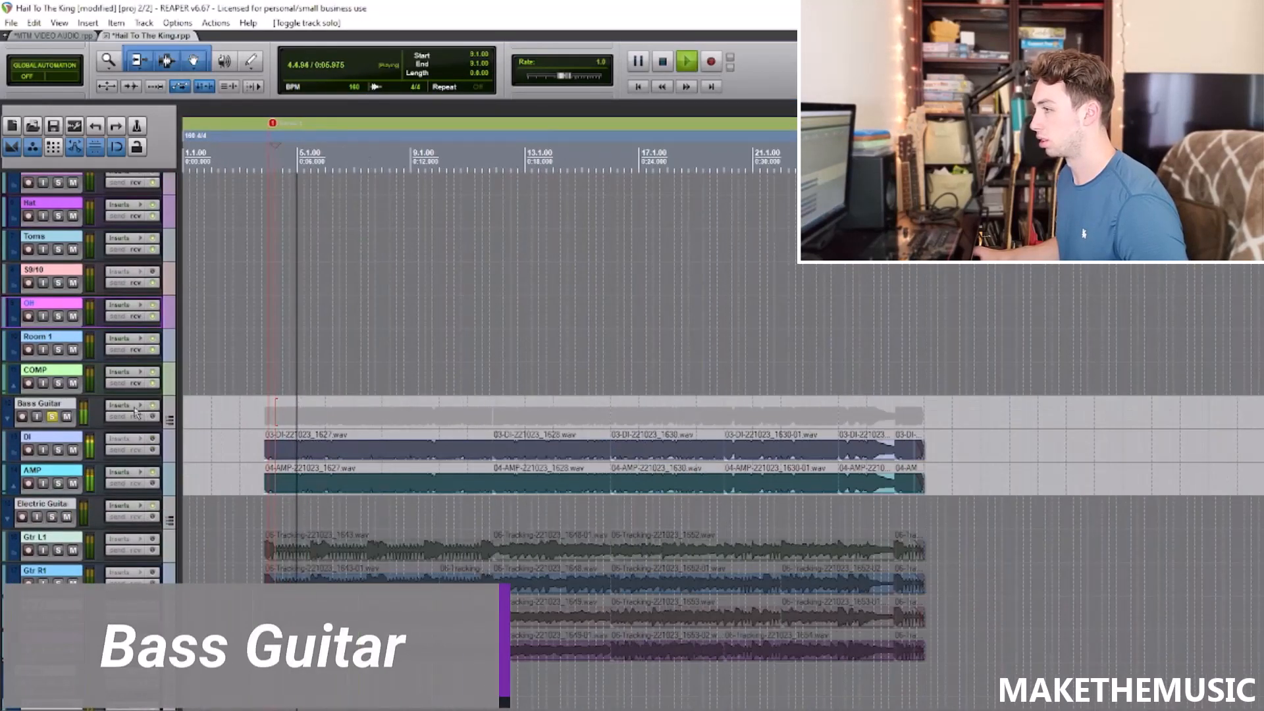
pyautogui.click(135, 412)
pyautogui.moveTo(297, 46); pyautogui.dragTo(520, 47)
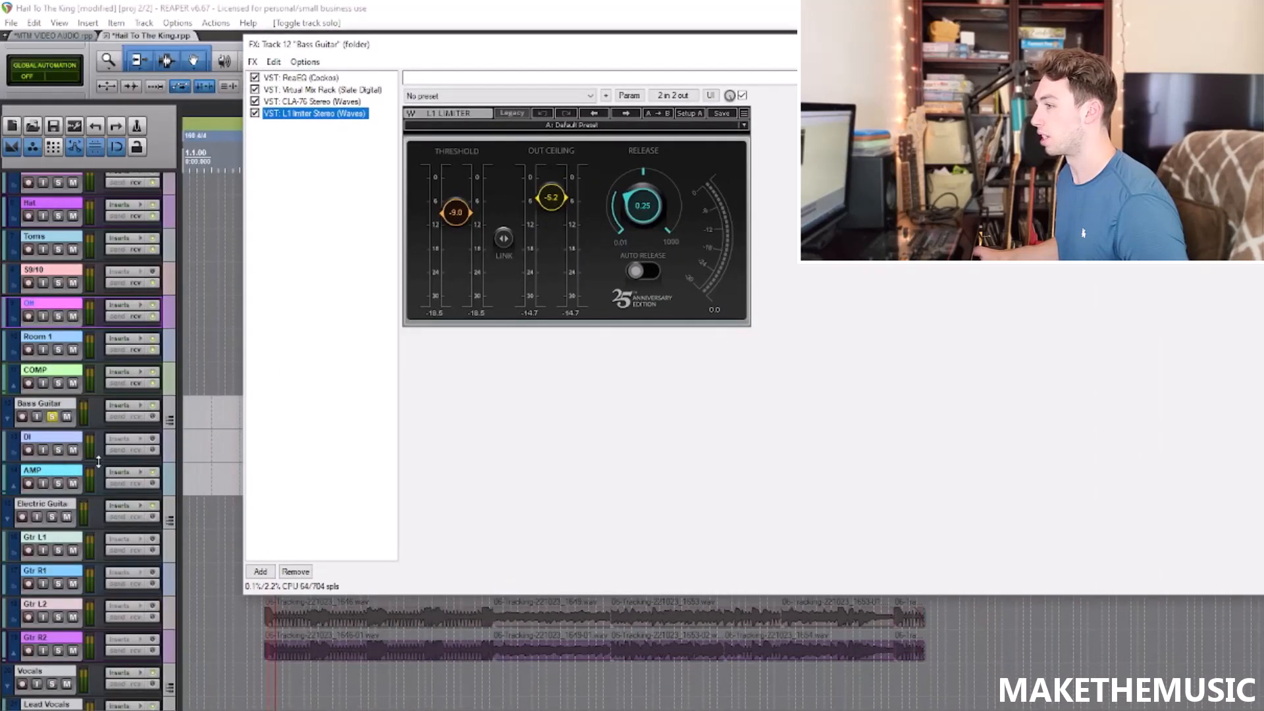
# Step: Open BIAS FX 2 on the AMP track and view the Bass Blue cabinet and the HAIL TO THE BASS amp
pyautogui.click(122, 474)
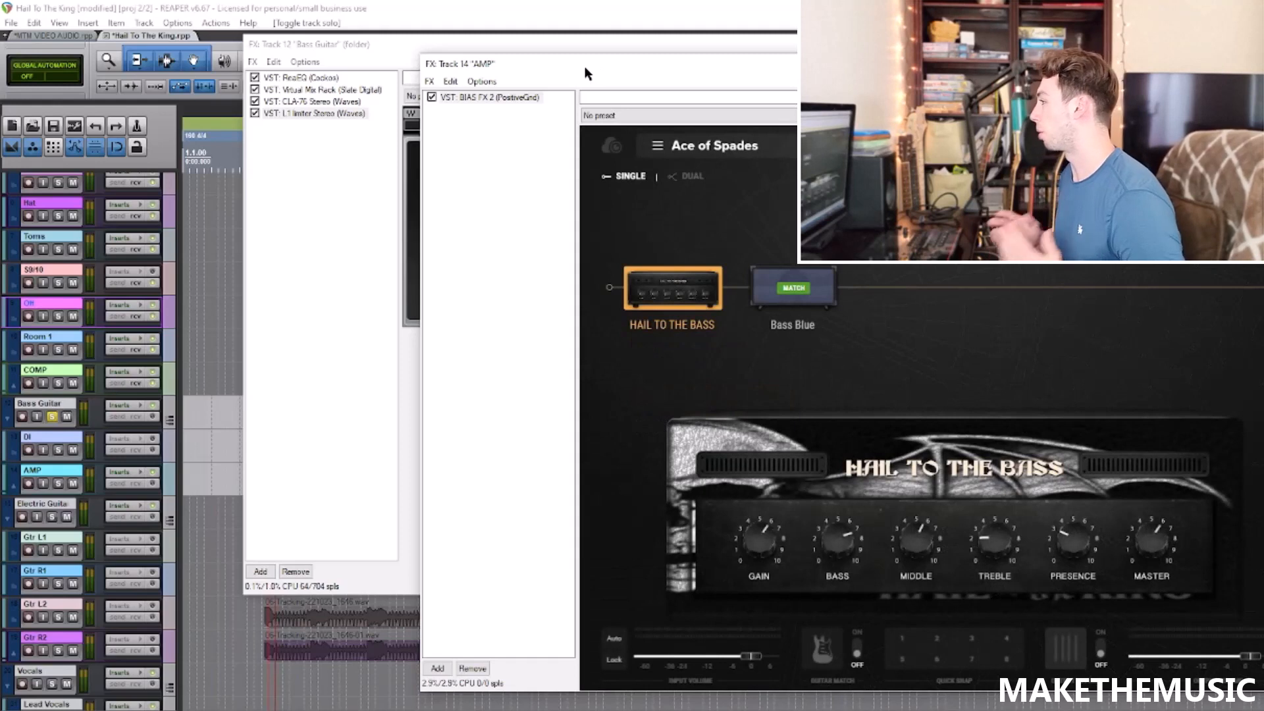
pyautogui.click(793, 290)
pyautogui.click(686, 301)
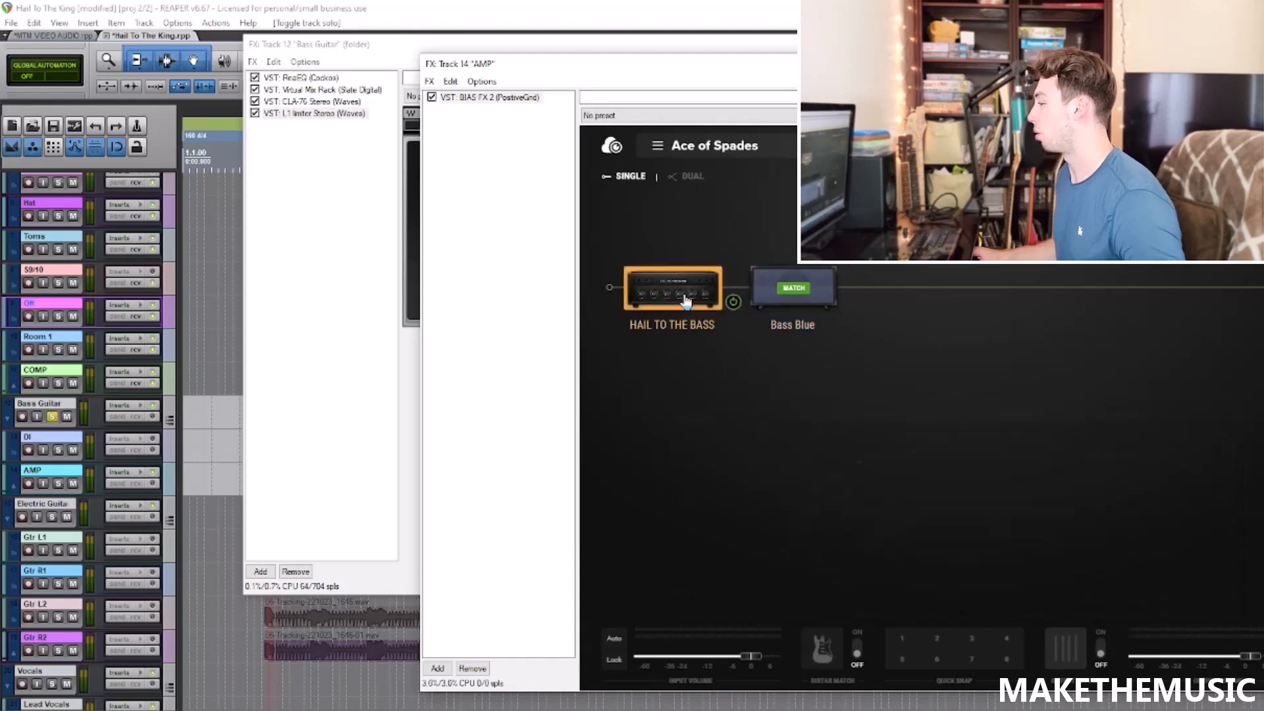
# Step: Audition the bass AMP track in solo, close its effects chain, and audition the DI track in solo
pyautogui.click(59, 485)
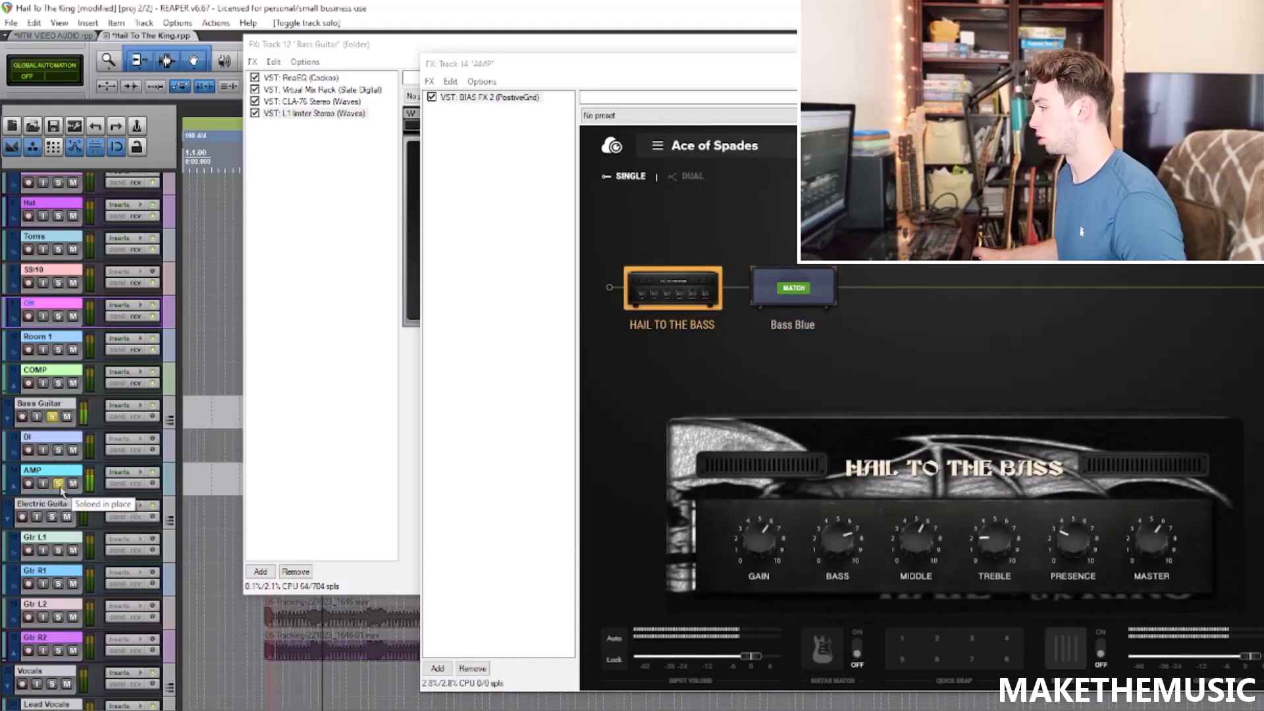
pyautogui.click(59, 485)
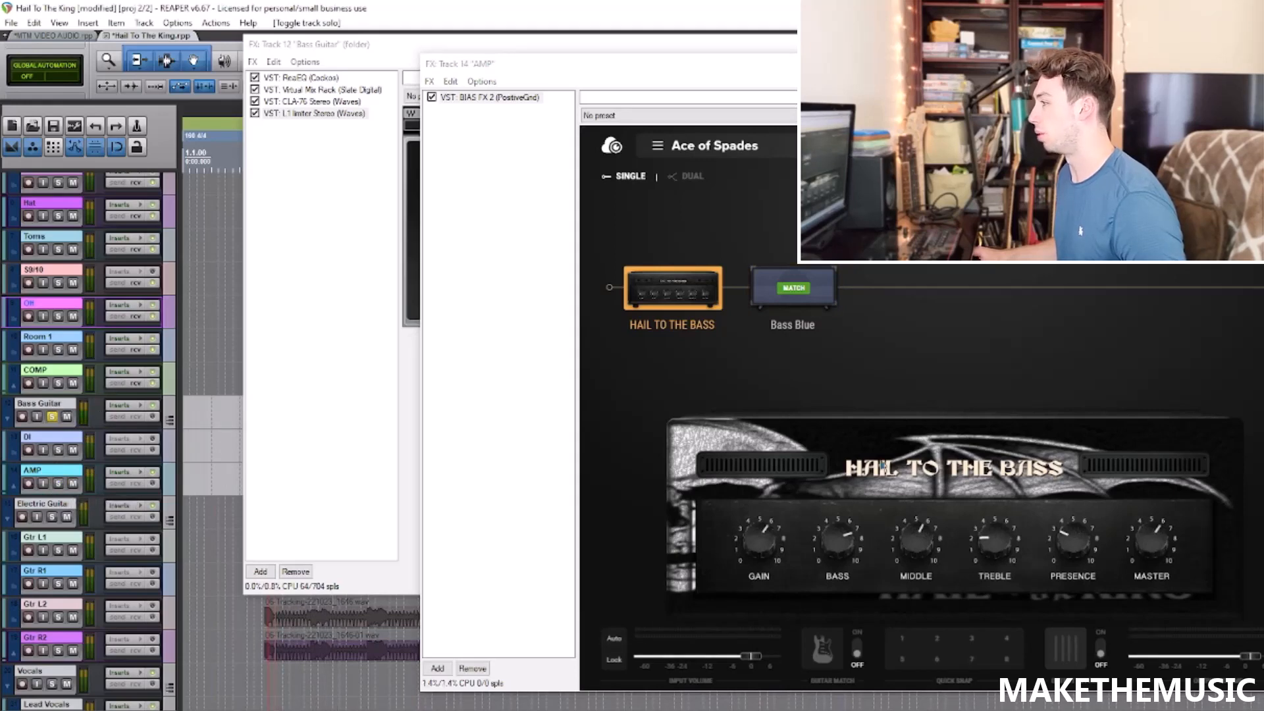
pyautogui.click(1257, 64)
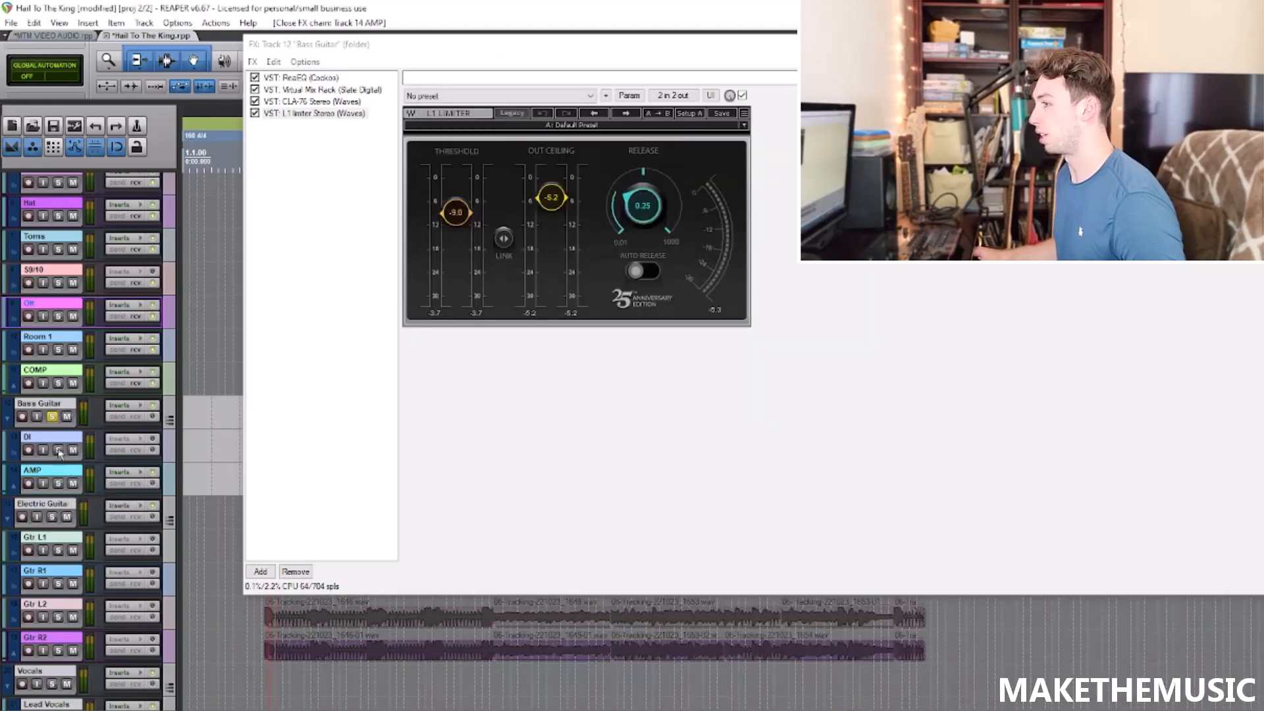
pyautogui.click(59, 452)
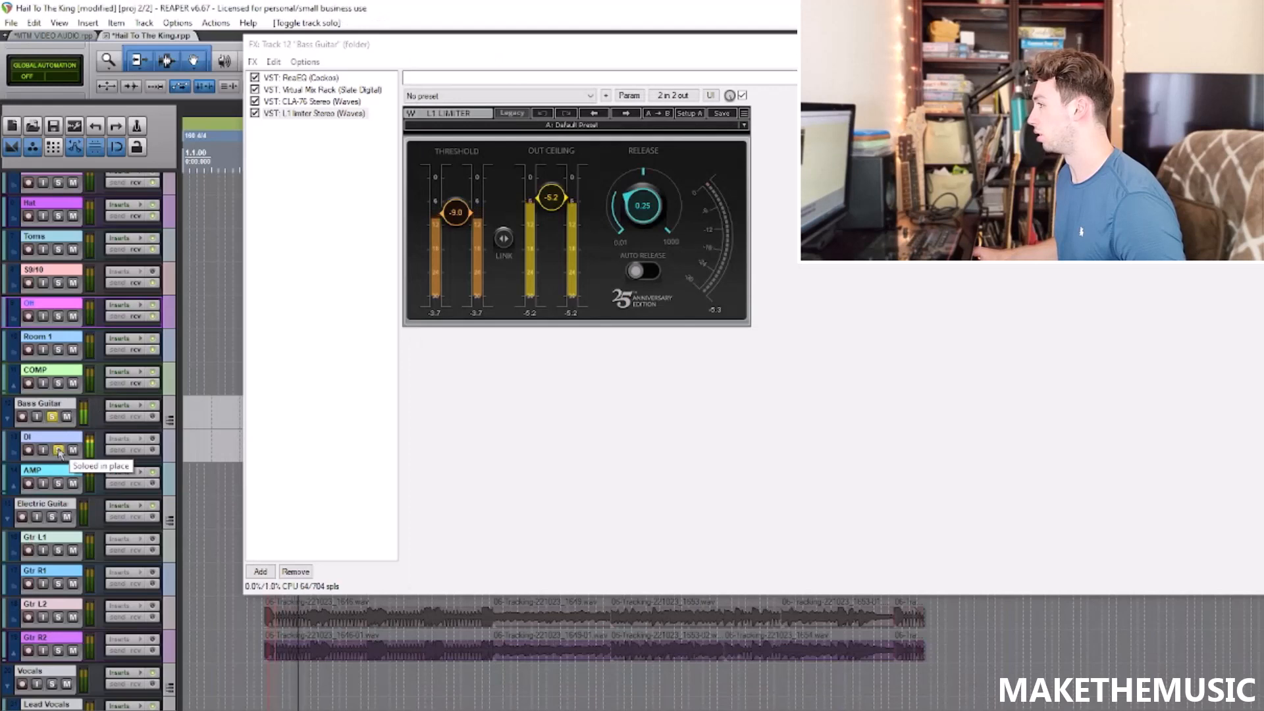
pyautogui.click(59, 451)
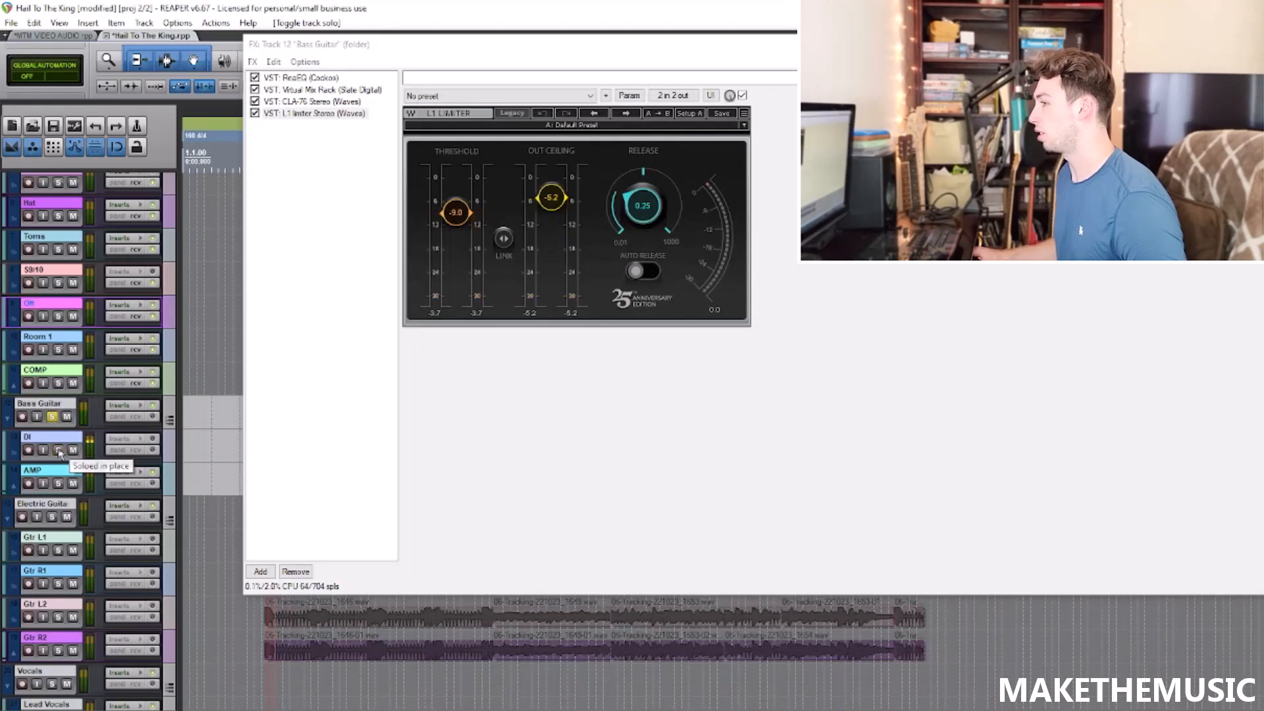
# Step: View the ReaEQ low-end boost and the Virtual Mix Rack modules on the Bass Guitar folder, and close its effects chain
pyautogui.click(314, 79)
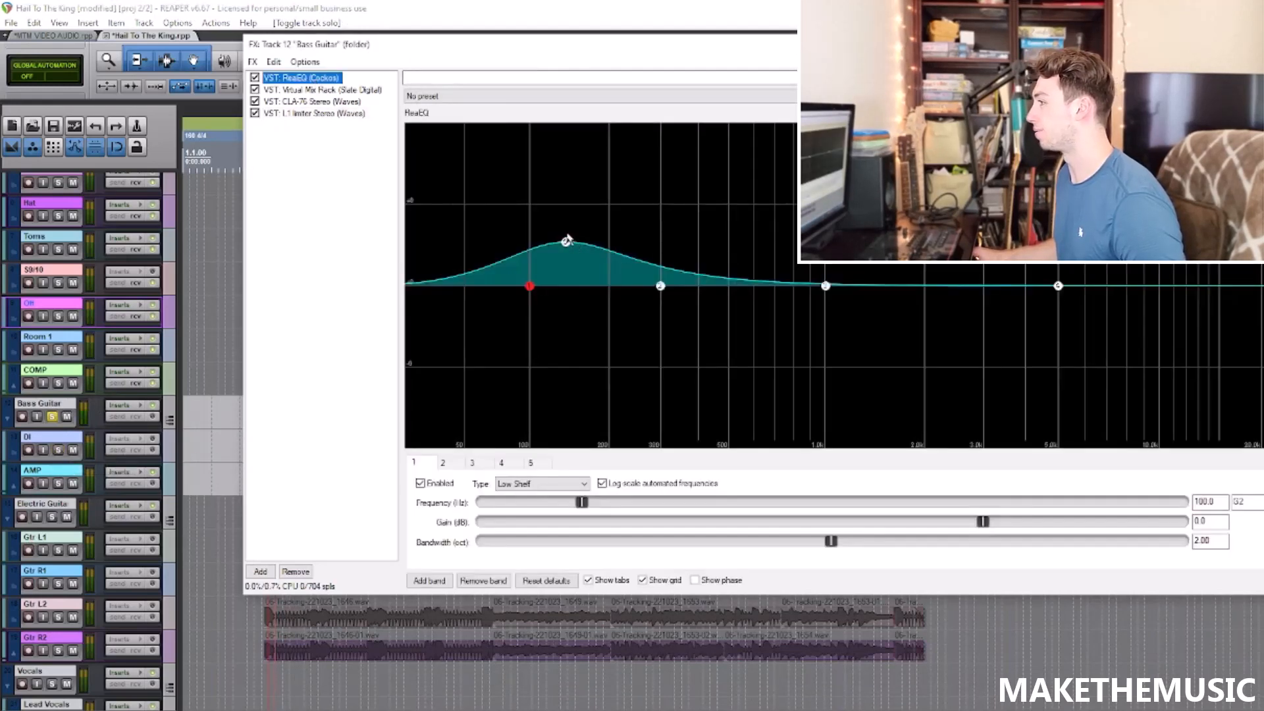
pyautogui.moveTo(569, 249)
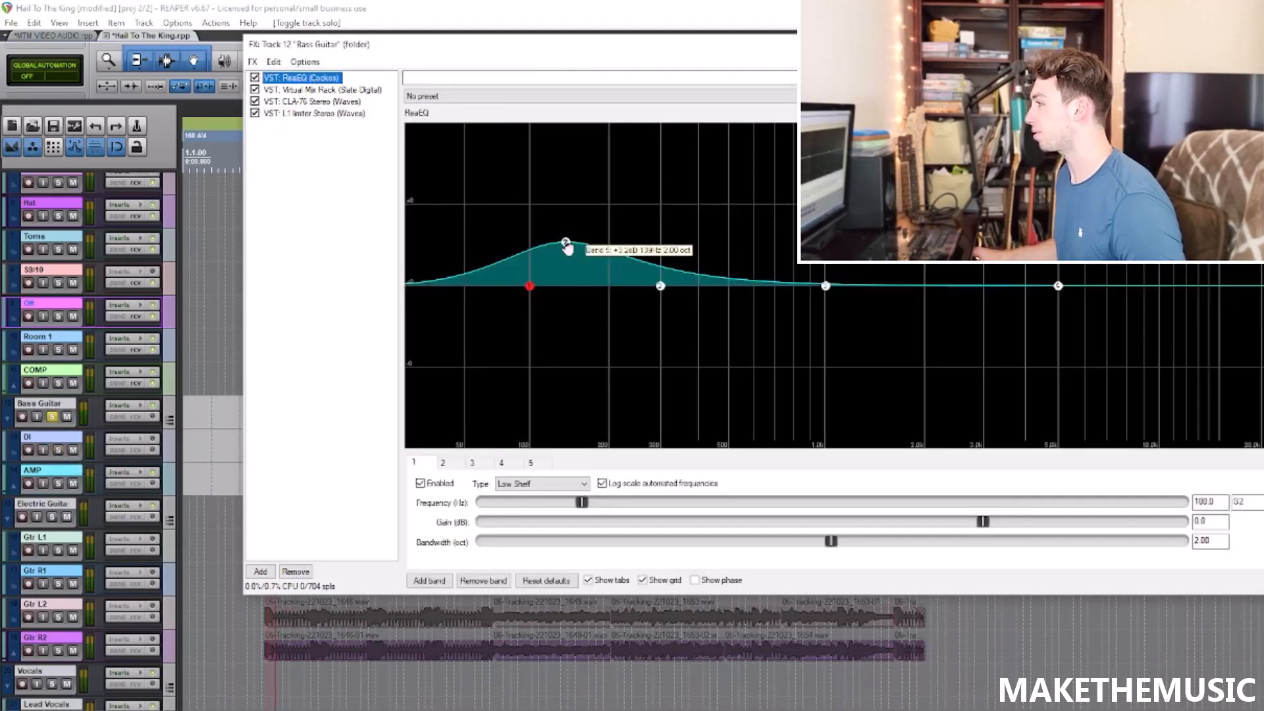
pyautogui.click(349, 91)
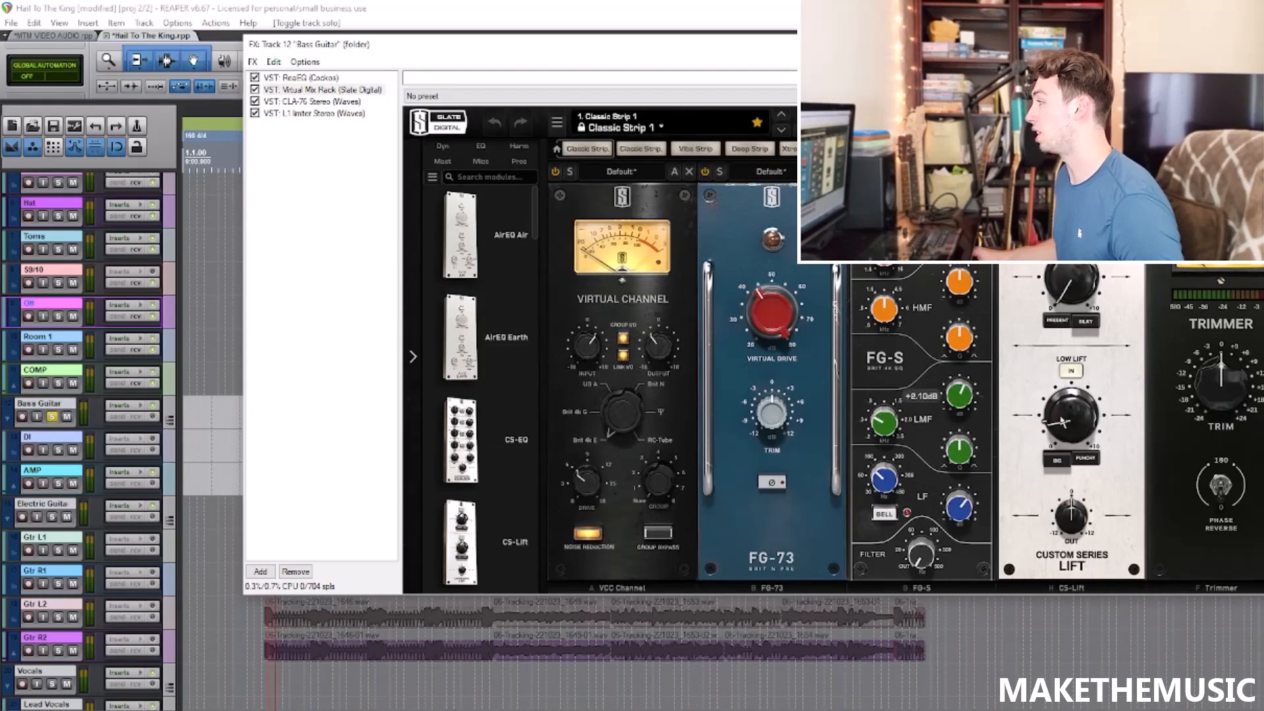
pyautogui.press('Escape')
# Step: Play the soloed Bass Guitar folder from 4.2.00 and stop playback
pyautogui.scroll(-2, 409, 400)
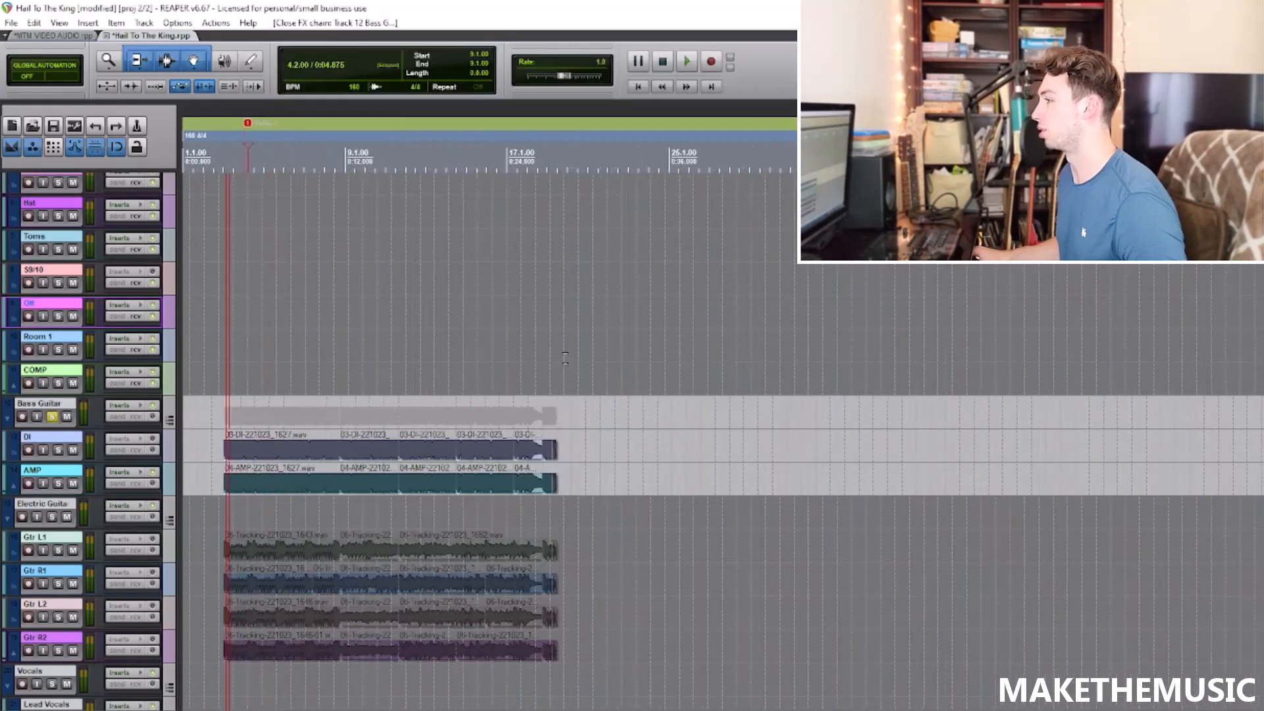
pyautogui.scroll(3, 409, 401)
pyautogui.scroll(-1, 301, 362)
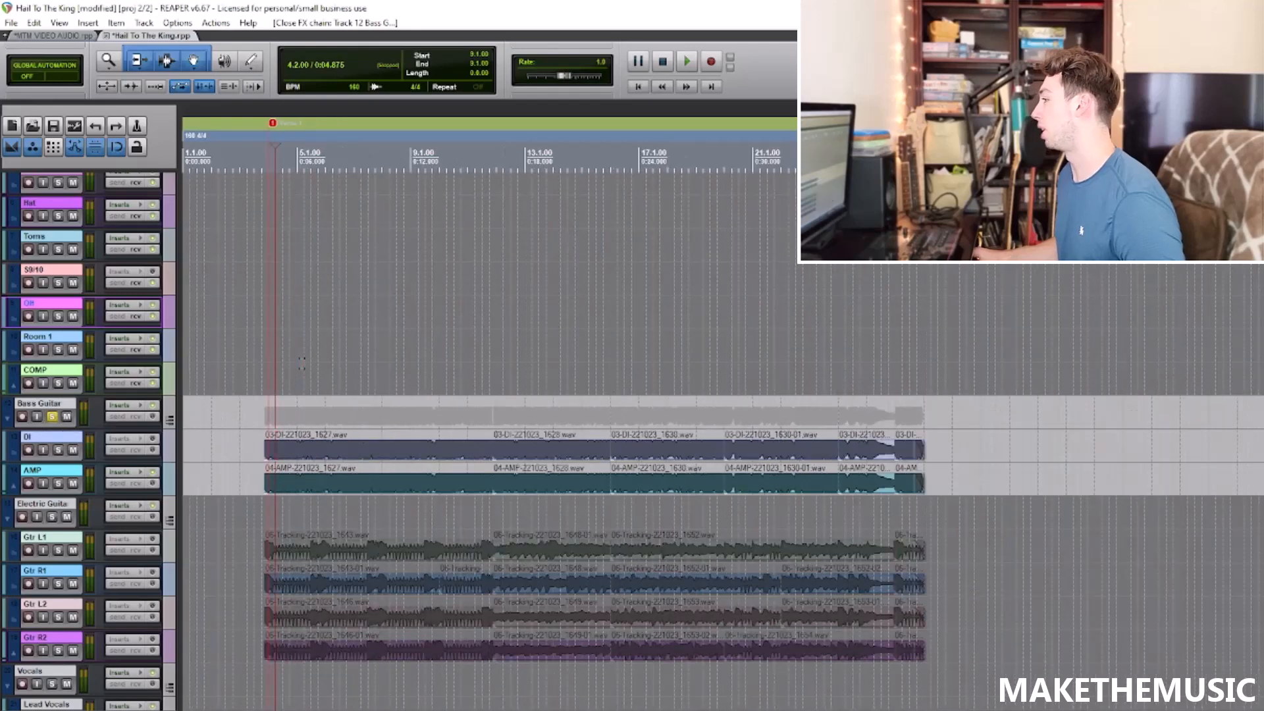
pyautogui.press('space')
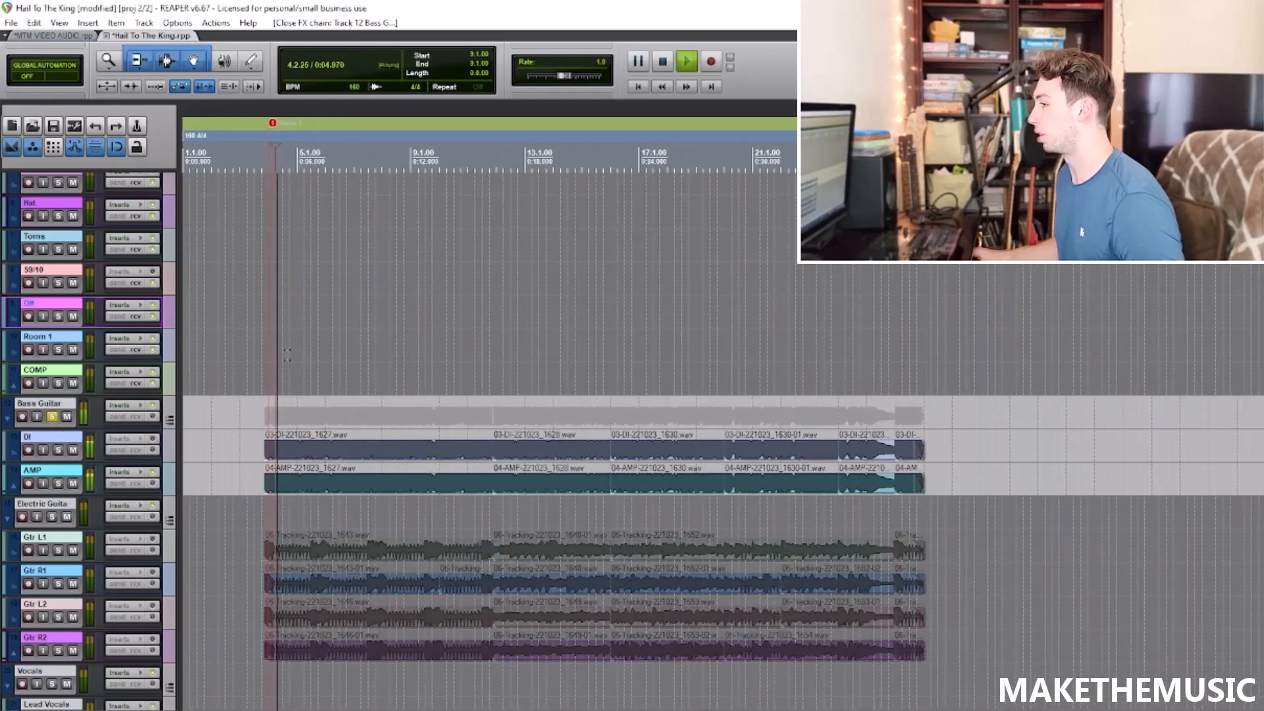
pyautogui.scroll(-1, 316, 362)
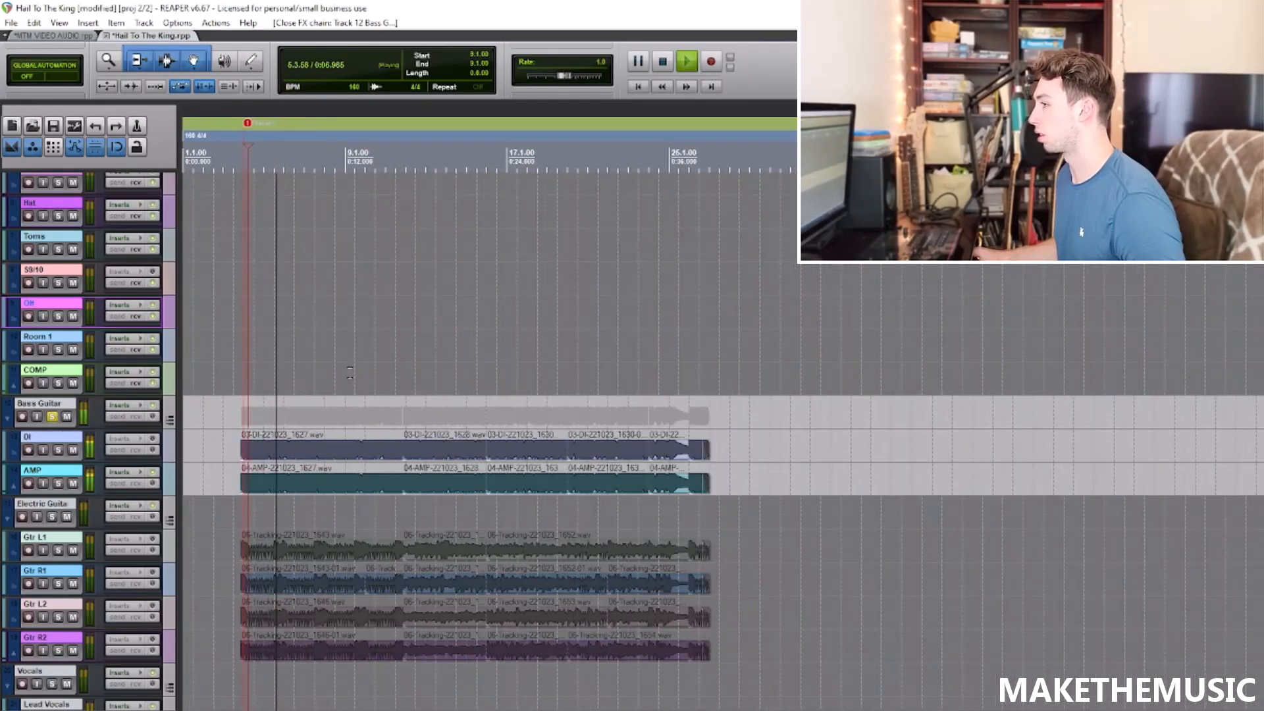
pyautogui.scroll(3, 45, 271)
pyautogui.press('space')
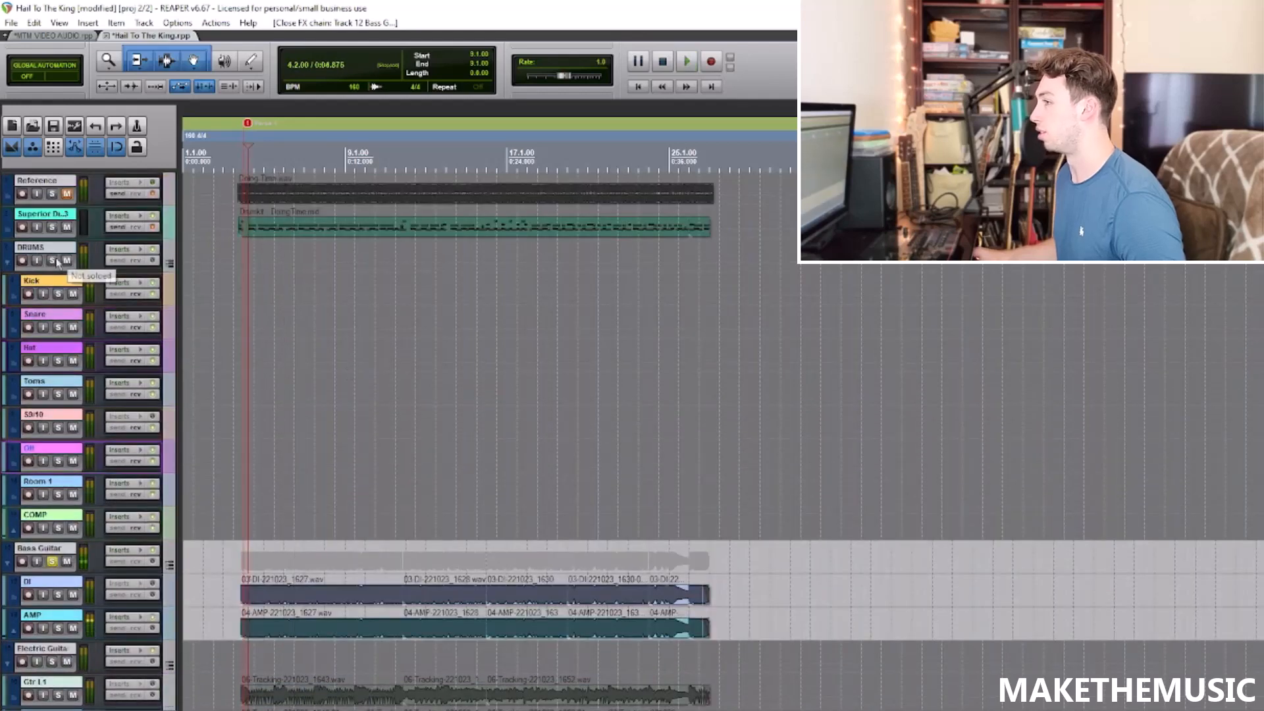
# Step: Solo the DRUMS folder together with the bass, audition the pair, and unsolo both folders
pyautogui.click(53, 261)
pyautogui.press('space')
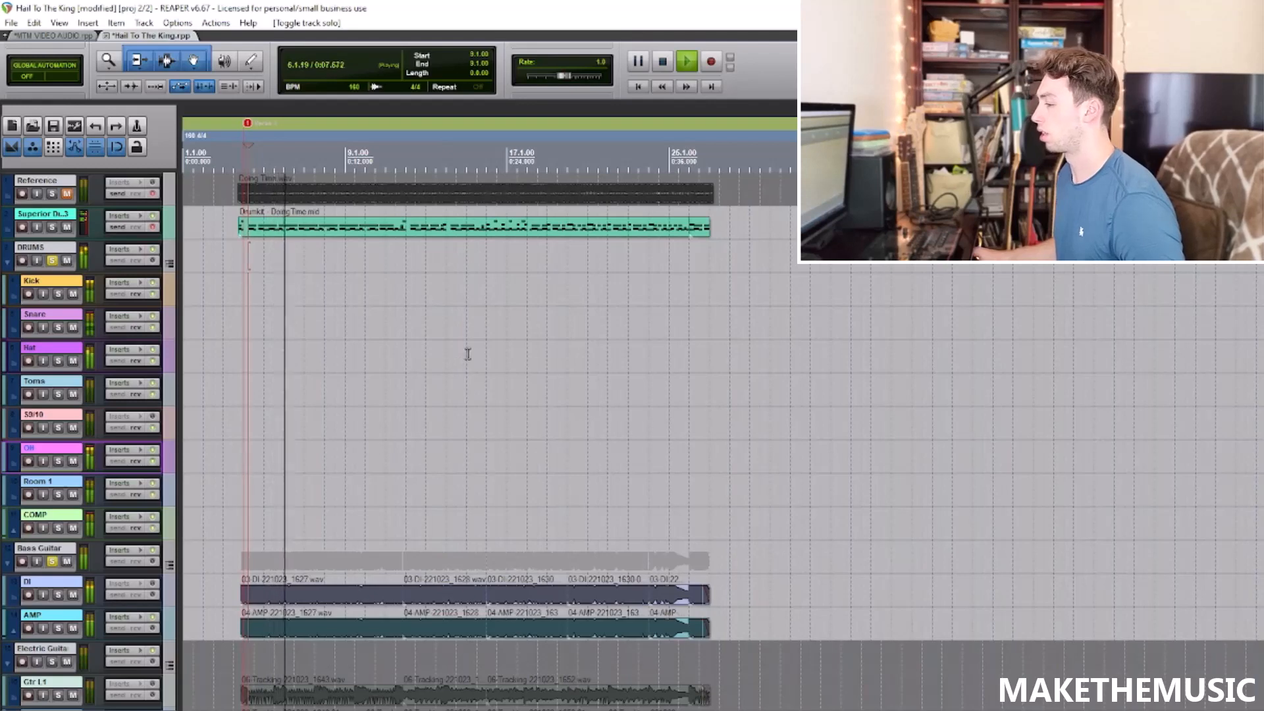
pyautogui.press('space')
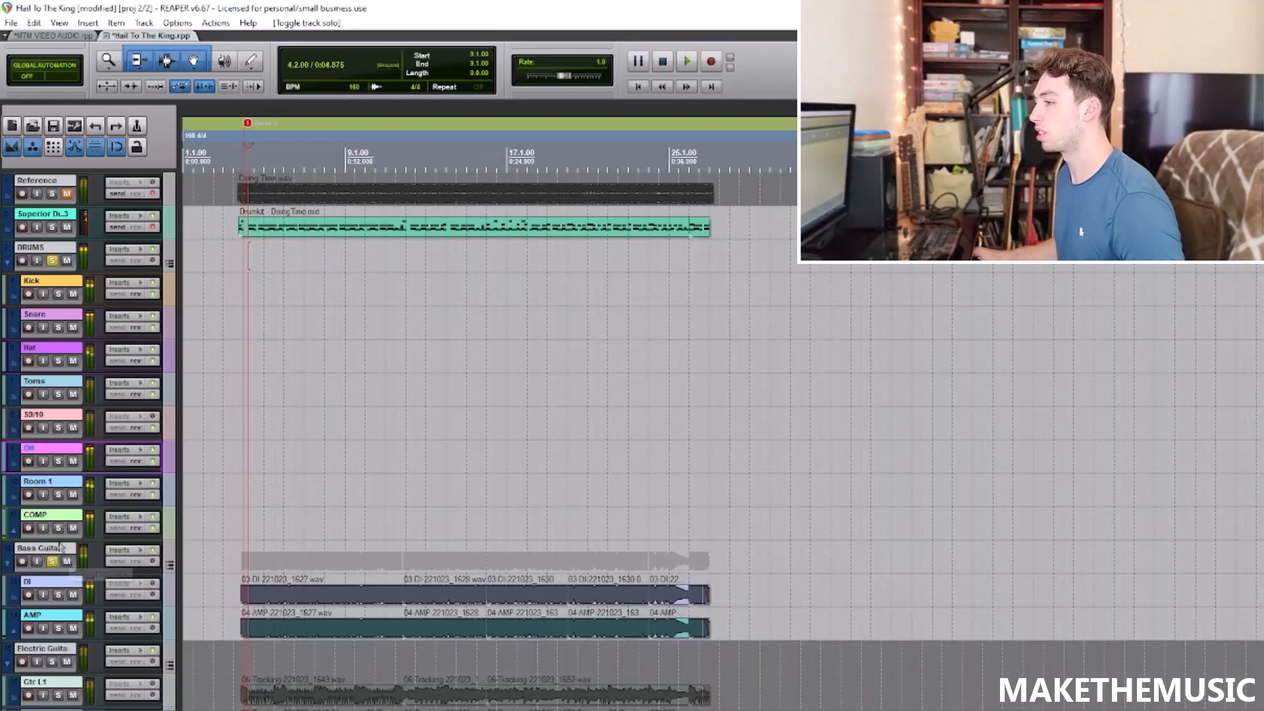
pyautogui.click(52, 562)
pyautogui.click(53, 260)
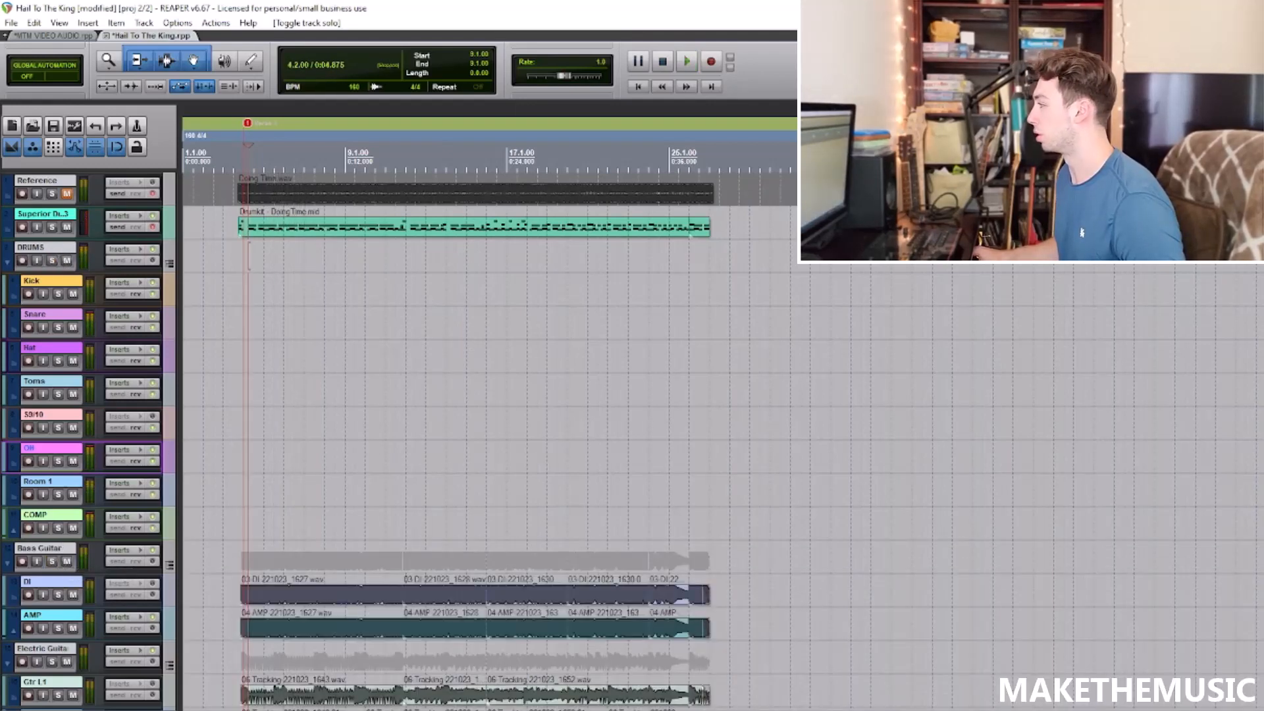
# Step: Solo the Electric Guitars folder, play it, and place the edit cursor at 12.3.00
pyautogui.scroll(-3, 127, 475)
pyautogui.click(53, 463)
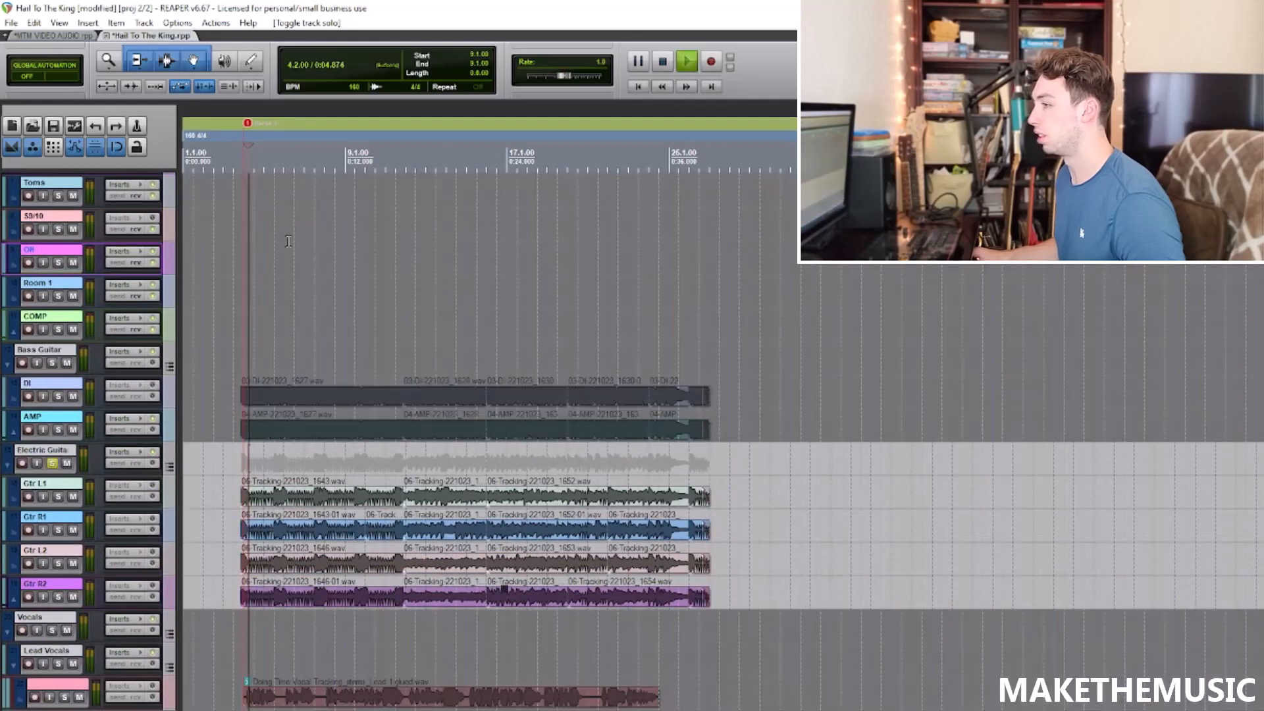
pyautogui.press('space')
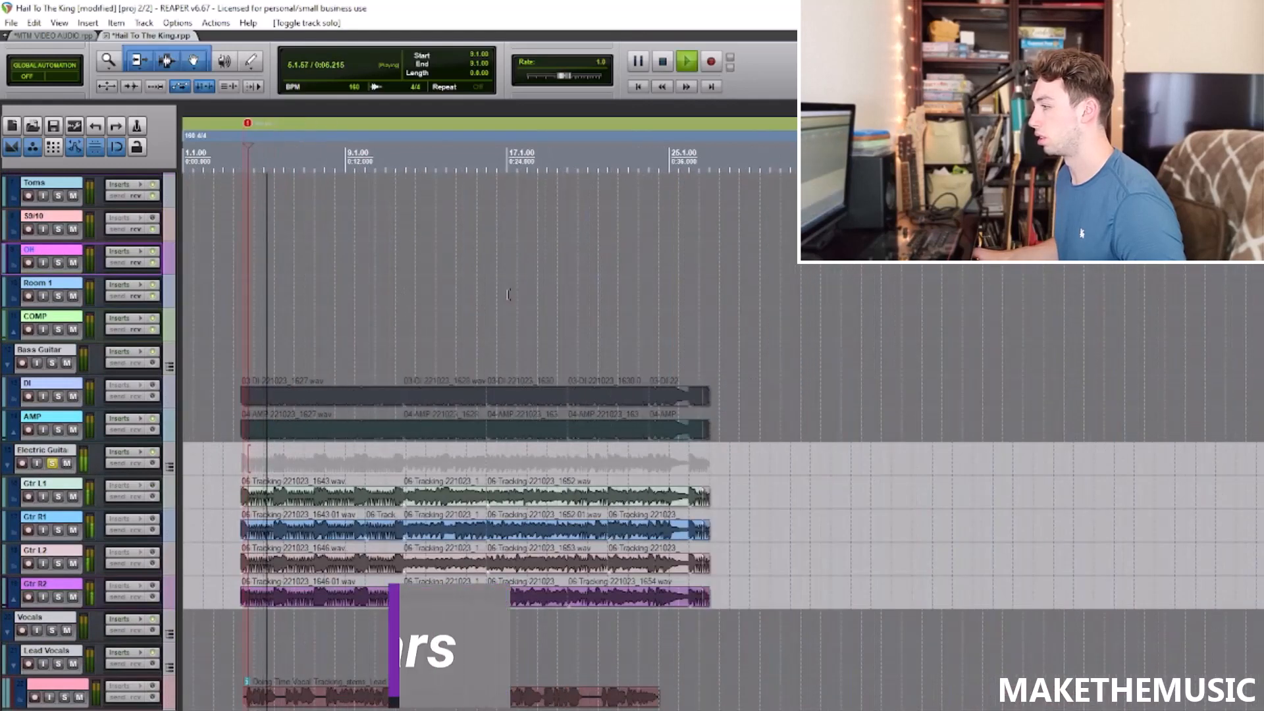
pyautogui.click(415, 323)
pyautogui.press('space')
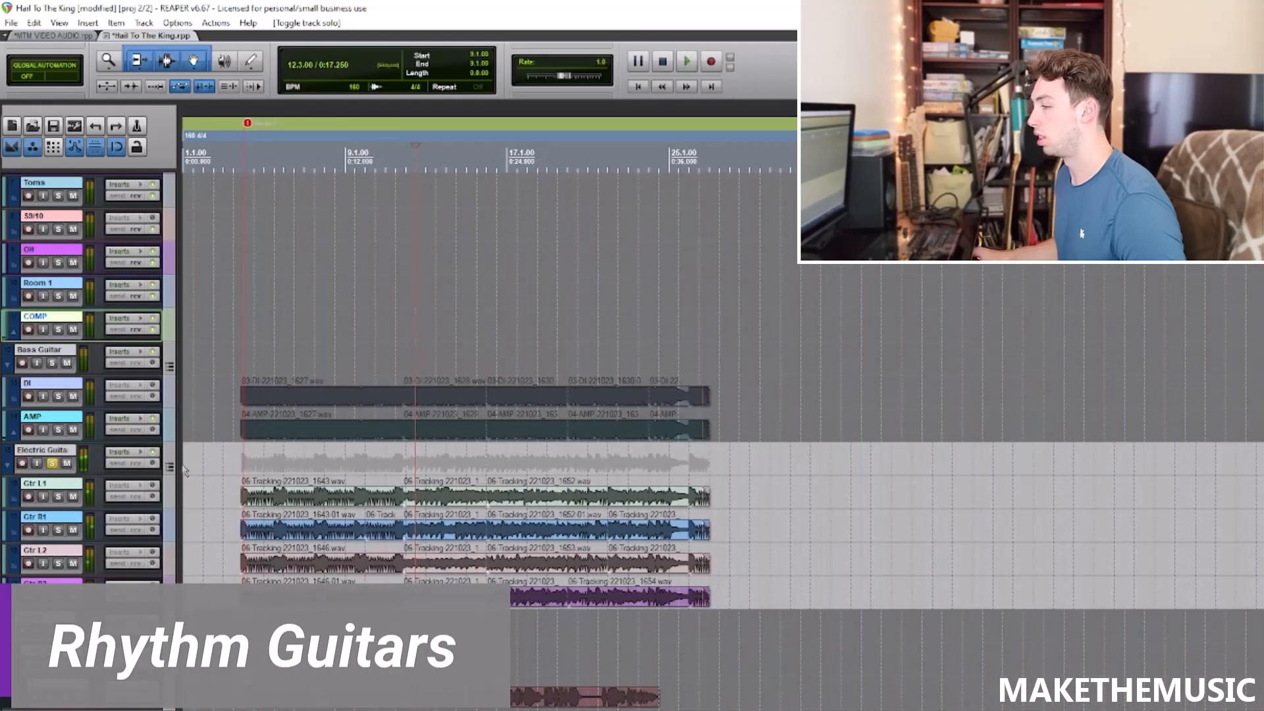
# Step: Open BIAS FX 2 in the Electric Guitars folder's effects chain and move the window clear of the tracks
pyautogui.scroll(3, 363, 336)
pyautogui.scroll(-3, 363, 336)
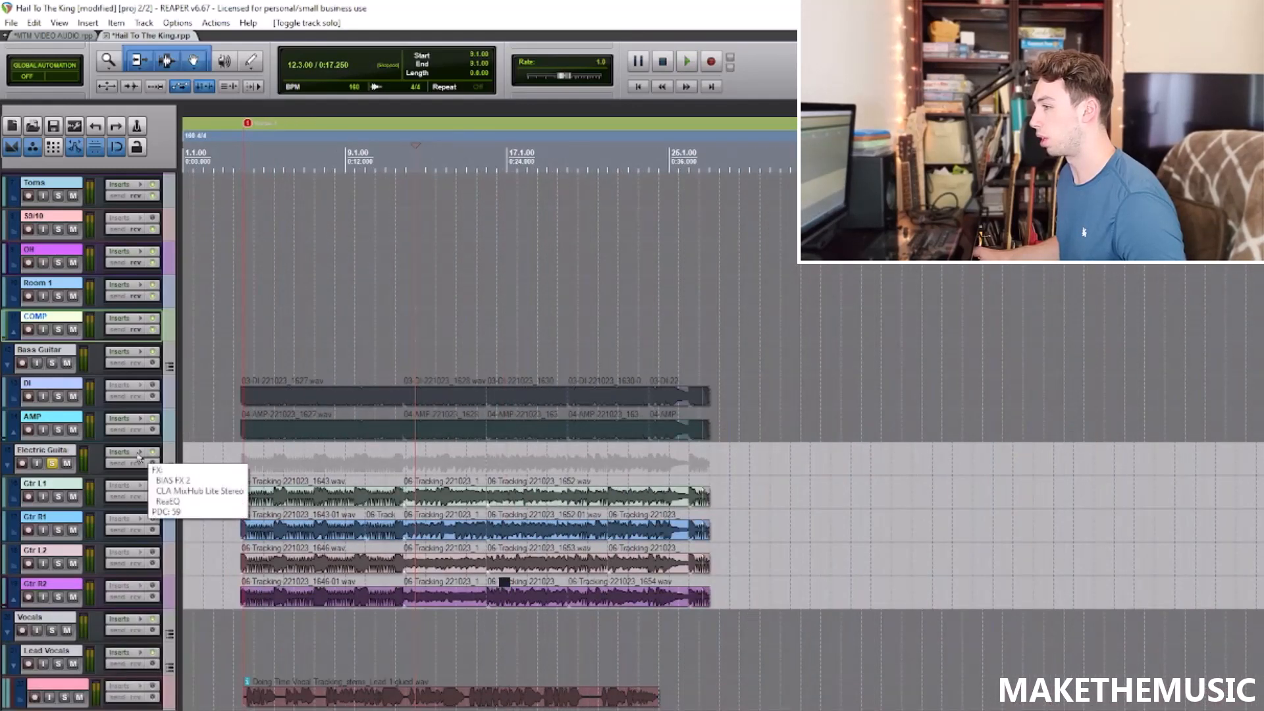
pyautogui.click(131, 452)
pyautogui.click(293, 93)
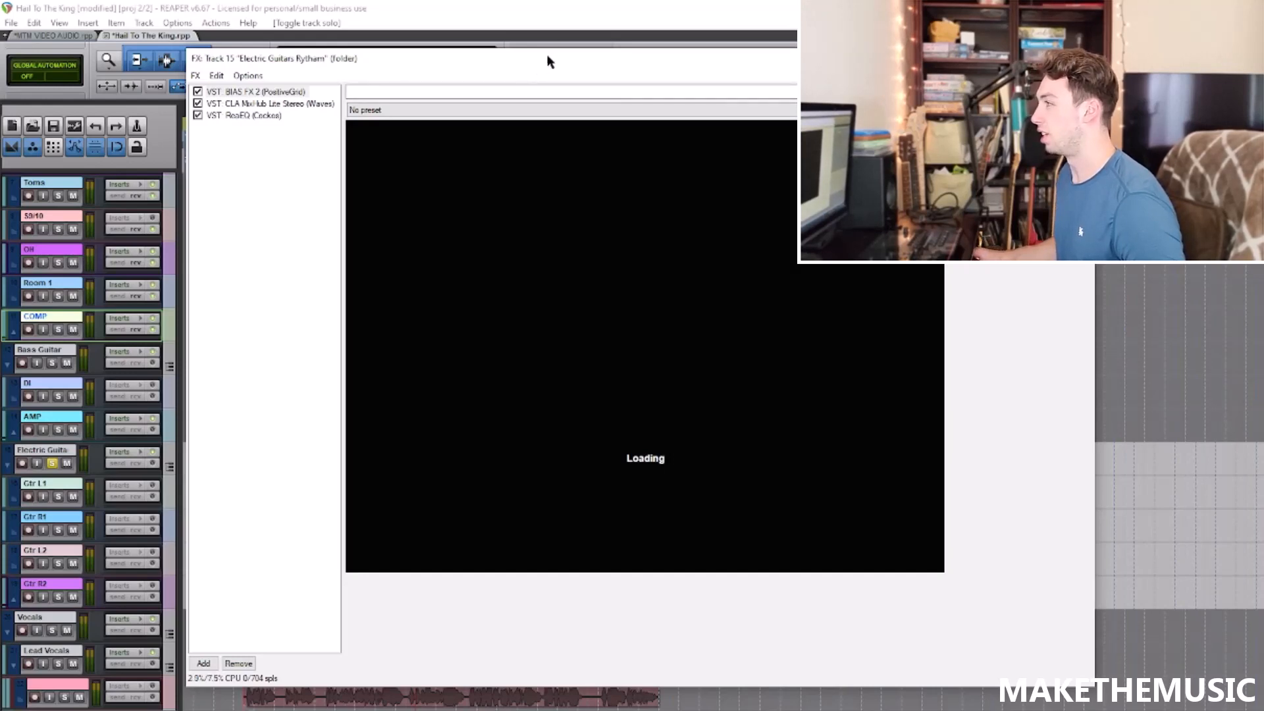
pyautogui.moveTo(547, 63); pyautogui.dragTo(734, 67)
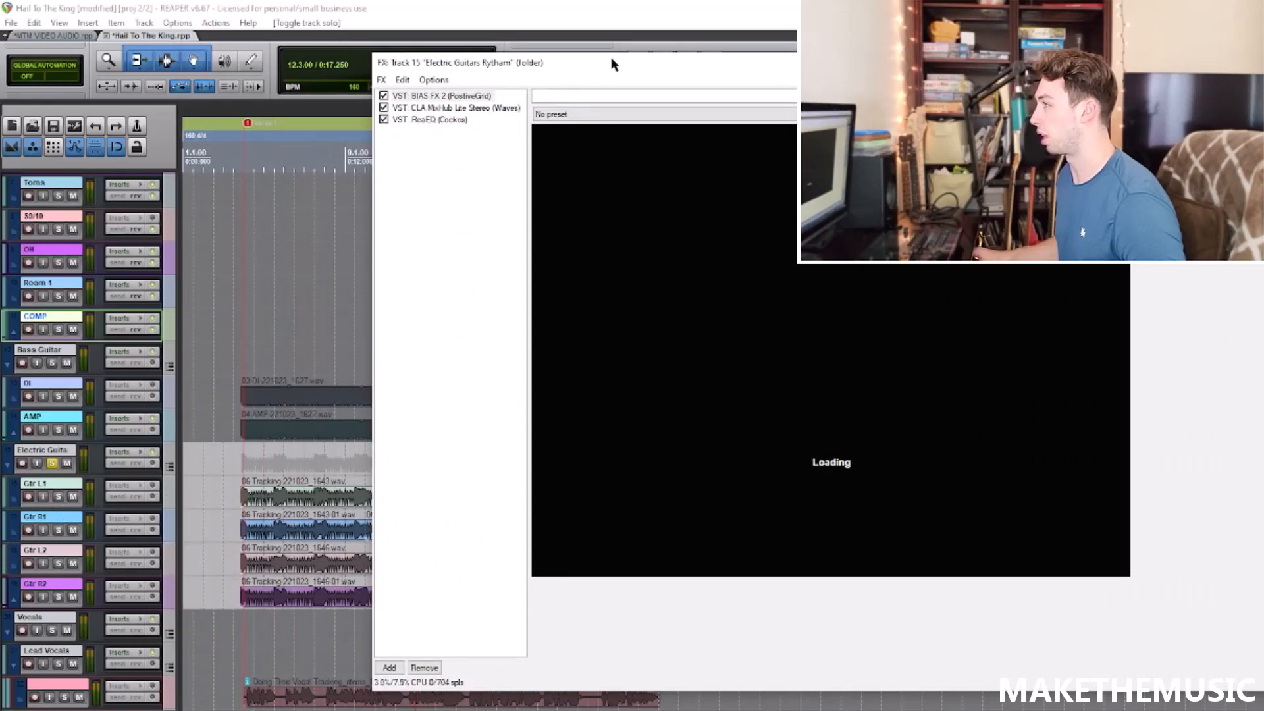
pyautogui.moveTo(612, 64); pyautogui.dragTo(703, 57)
# Step: Return the edit cursor to 12.3.00 and audition the soloed rhythm guitars with the HAIL TO THE KING A7X amp loading
pyautogui.scroll(3, 343, 345)
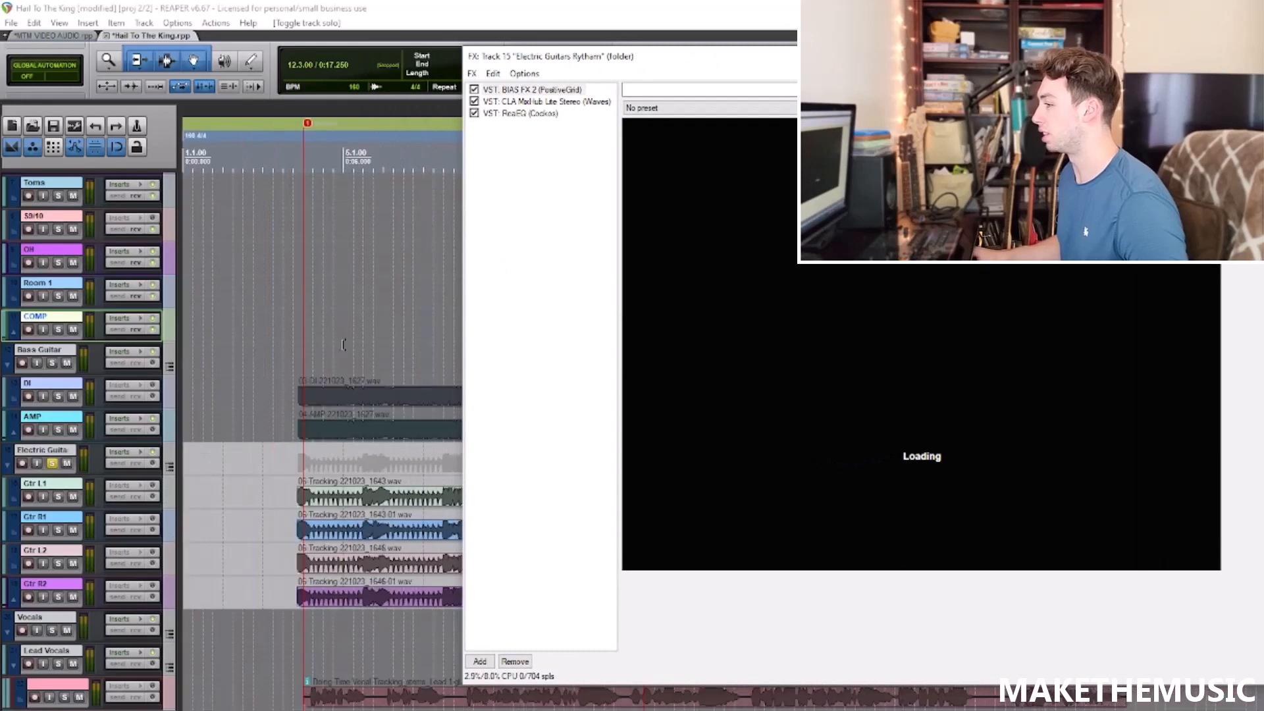
pyautogui.click(325, 347)
pyautogui.scroll(-4, 336, 346)
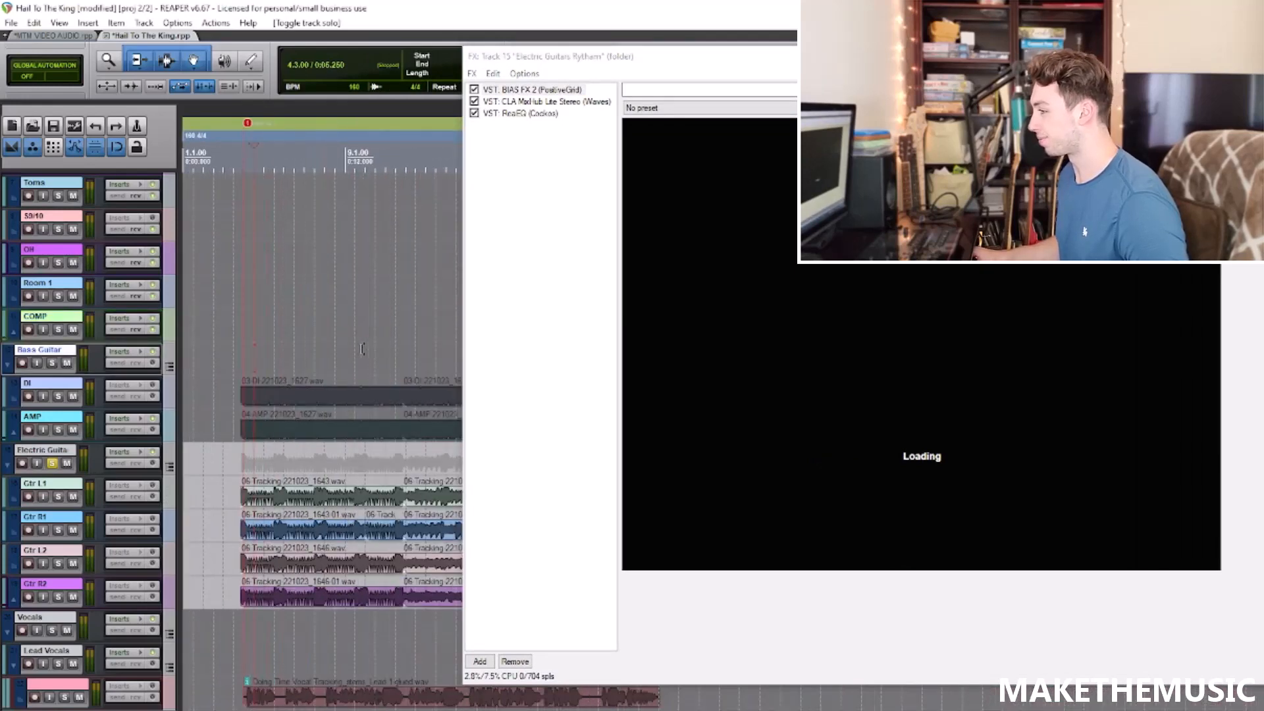
pyautogui.click(350, 334)
pyautogui.scroll(-3, 320, 320)
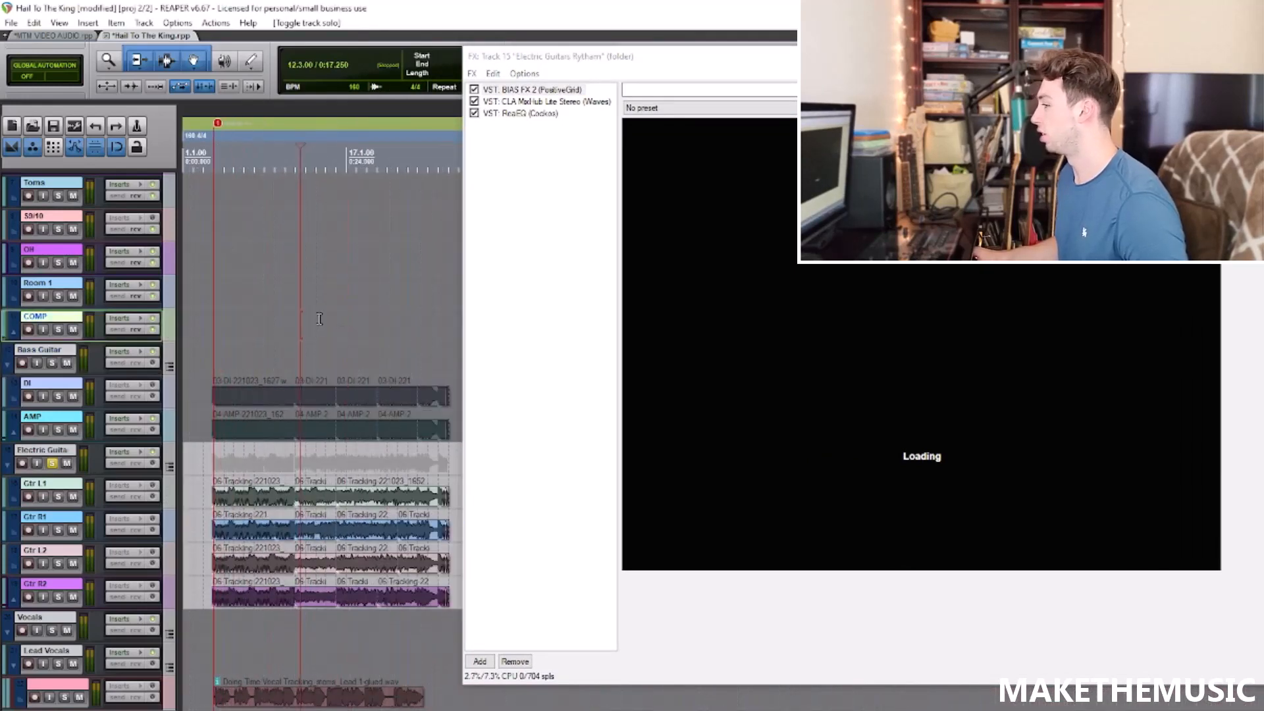
pyautogui.press('space')
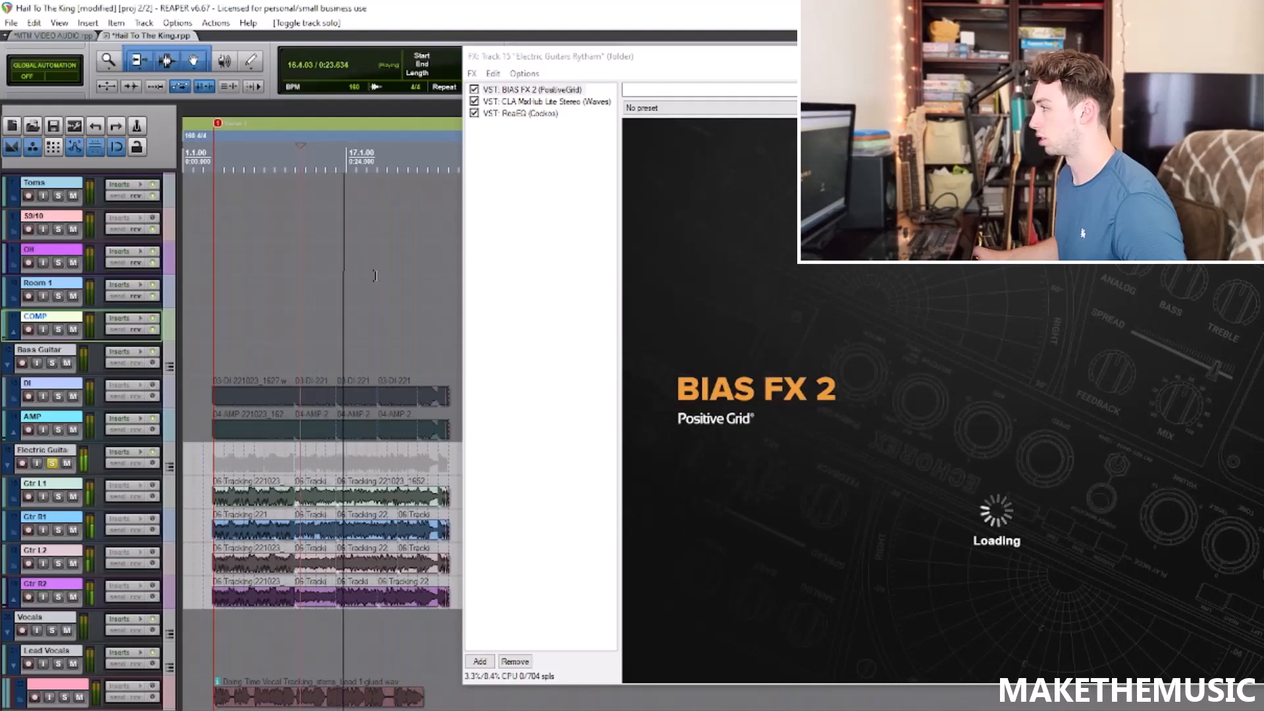
pyautogui.press('space')
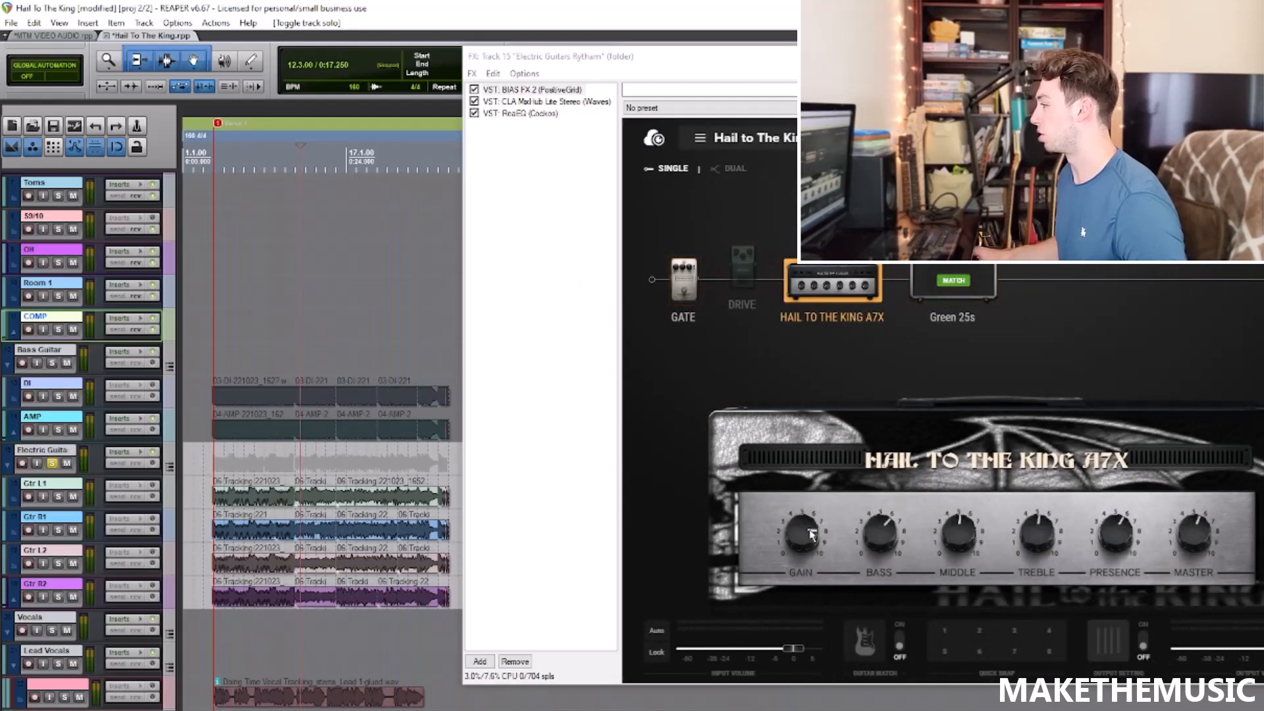
# Step: Audition the guitars with CLA MixHub Lite and ReaEQ temporarily bypassed, and view the settings of both plugins
pyautogui.click(474, 114)
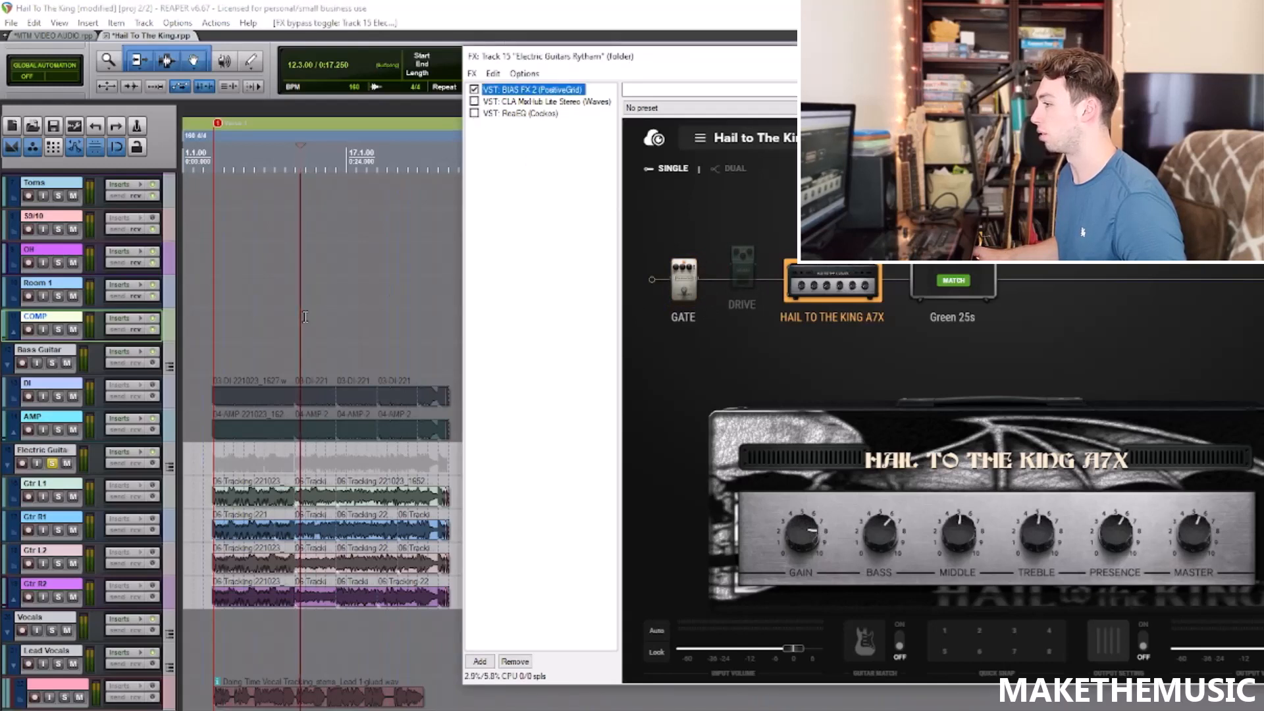
pyautogui.press('space')
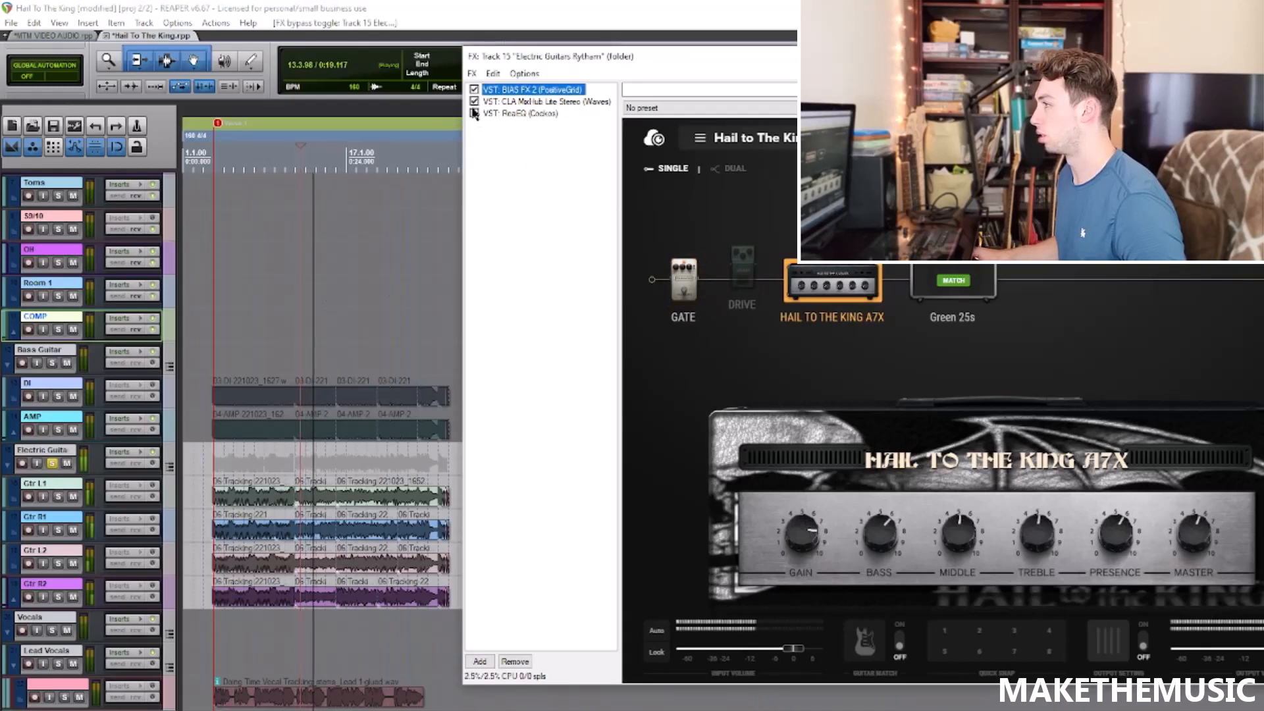
pyautogui.click(519, 103)
pyautogui.press('space')
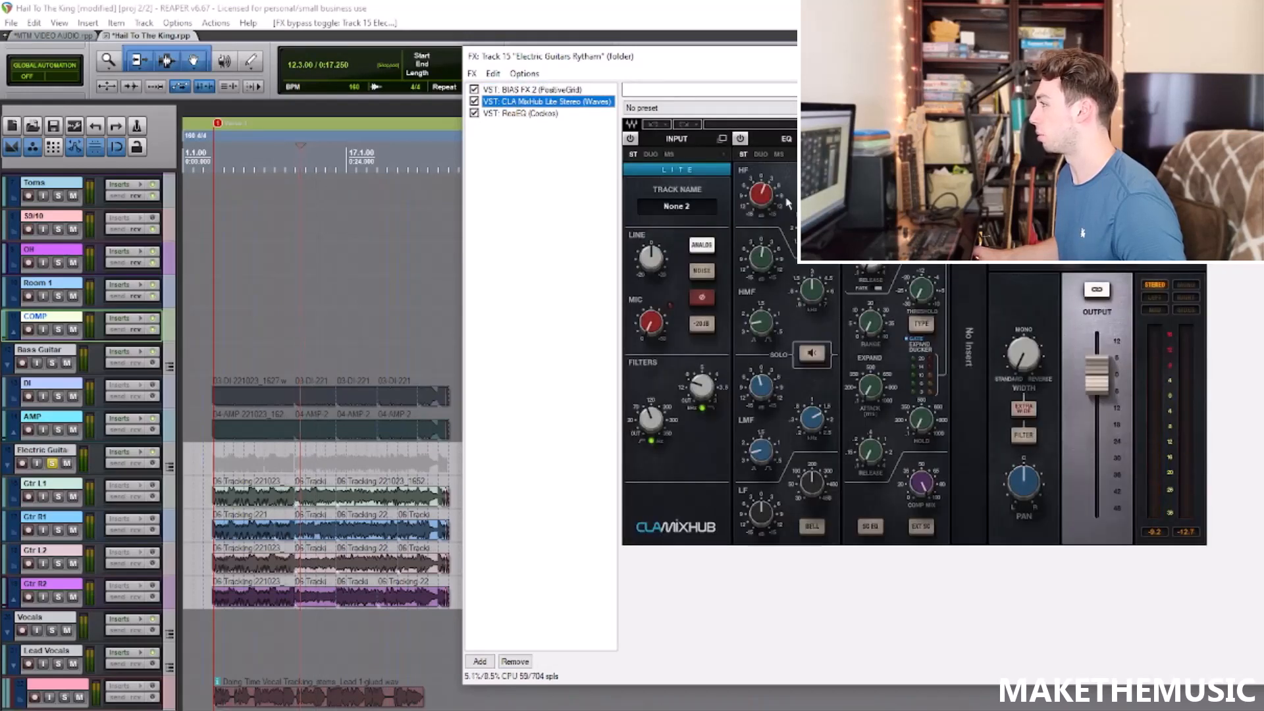
pyautogui.click(560, 115)
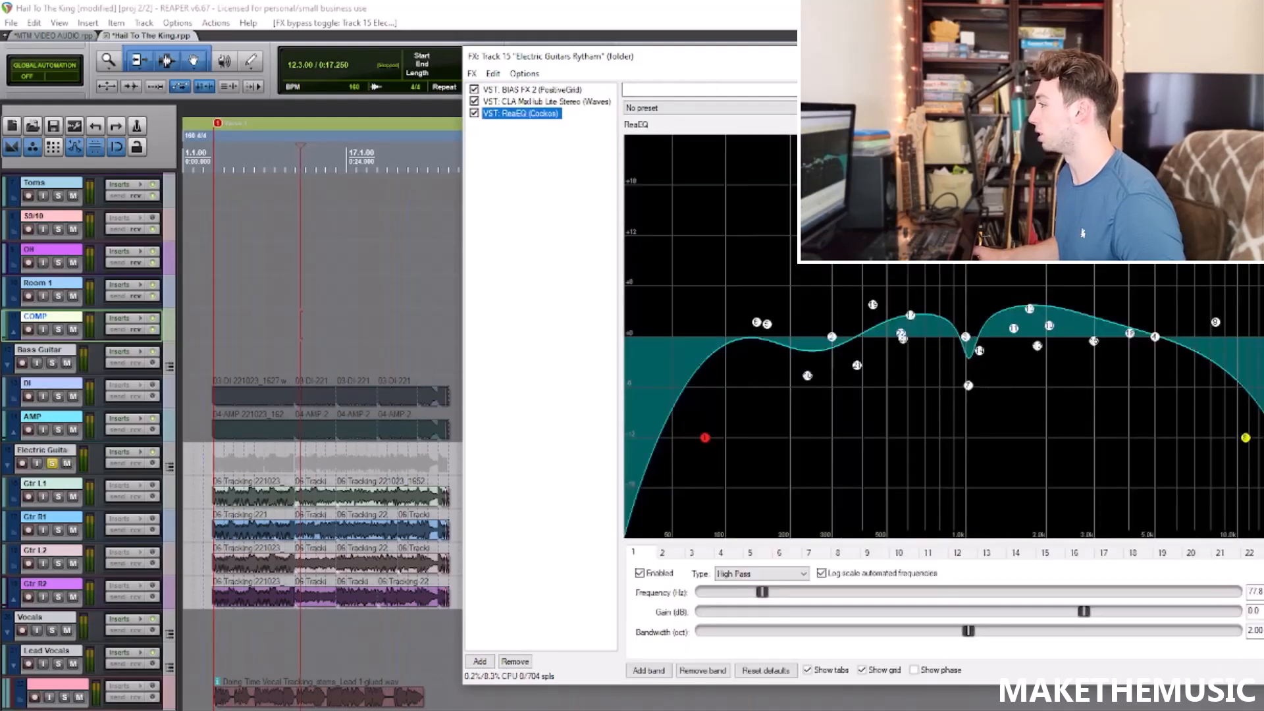
pyautogui.moveTo(1246, 442)
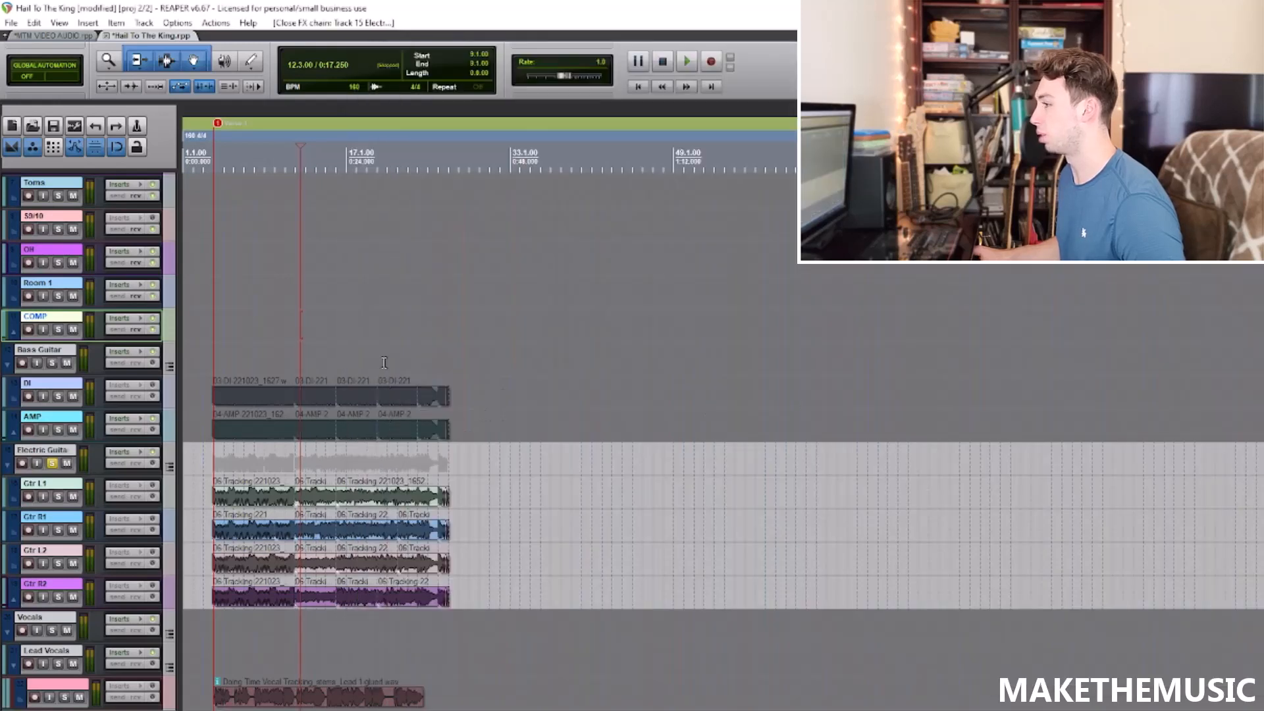
# Step: Close the guitars' effects chain, place the edit cursor at 21.3.00, and play the soloed guitars
pyautogui.scroll(2, 391, 344)
pyautogui.press('space')
pyautogui.scroll(-2, 391, 344)
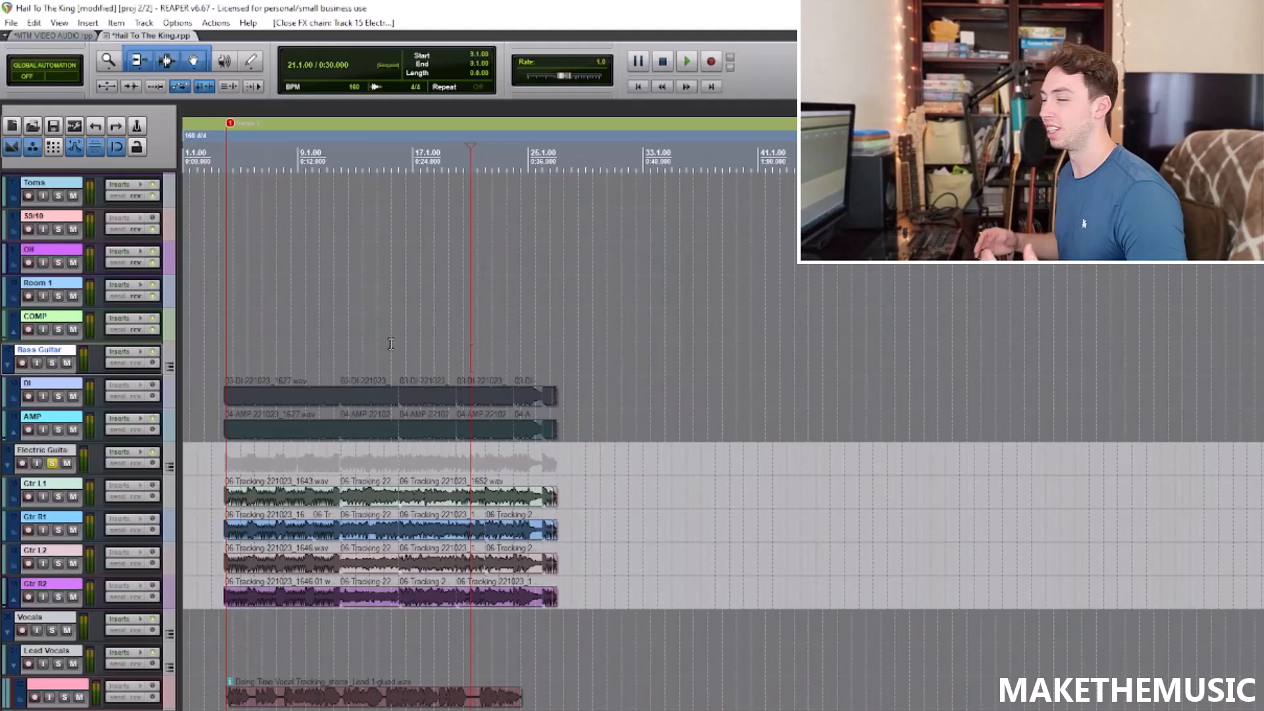
pyautogui.scroll(2, 396, 337)
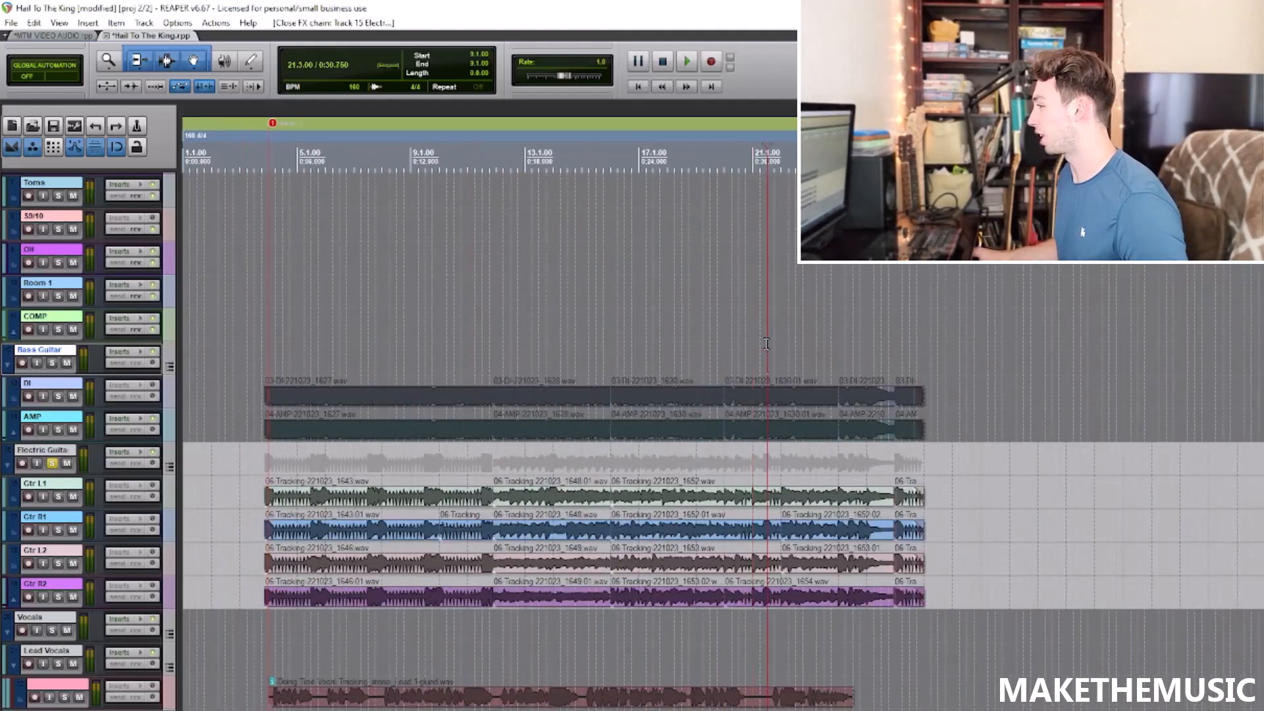
pyautogui.scroll(-2, 764, 344)
pyautogui.scroll(1, 758, 323)
pyautogui.press('space')
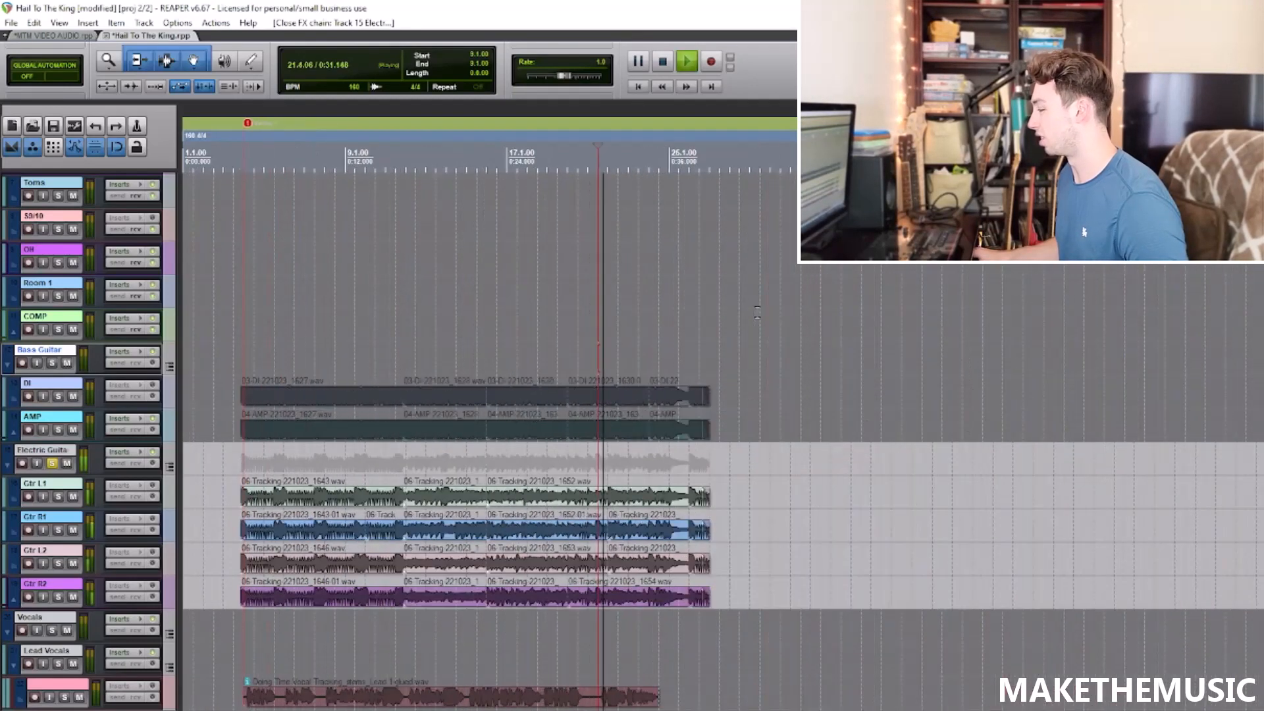
# Step: Reopen the Electric Guitars effects chain and compare the sound with CLA MixHub Lite and ReaEQ bypassed, re-enabling both
pyautogui.click(119, 453)
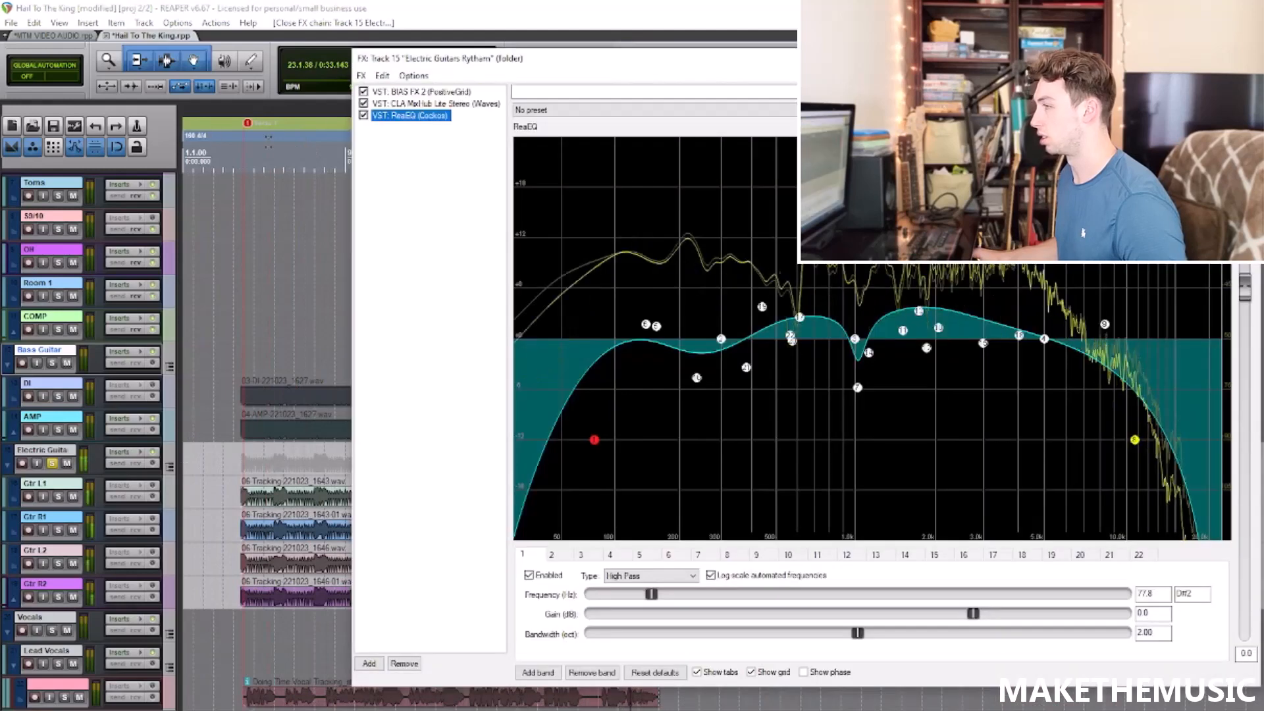
pyautogui.click(363, 115)
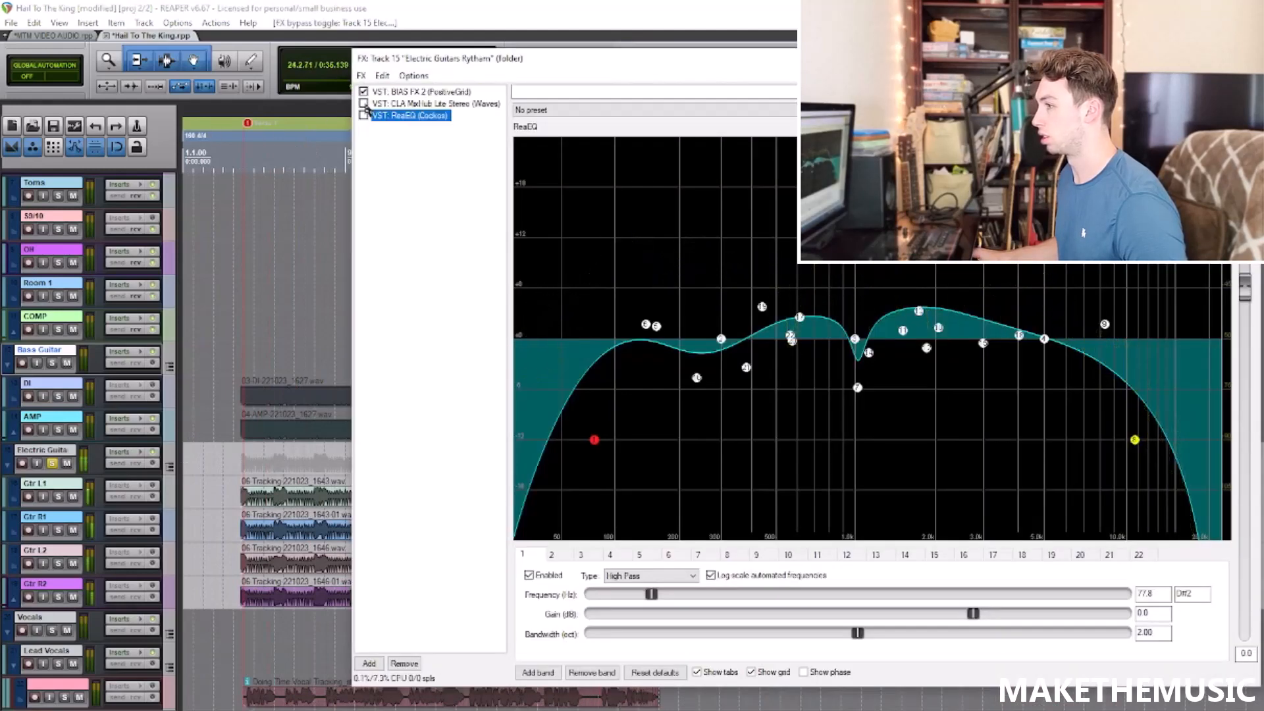
pyautogui.click(364, 115)
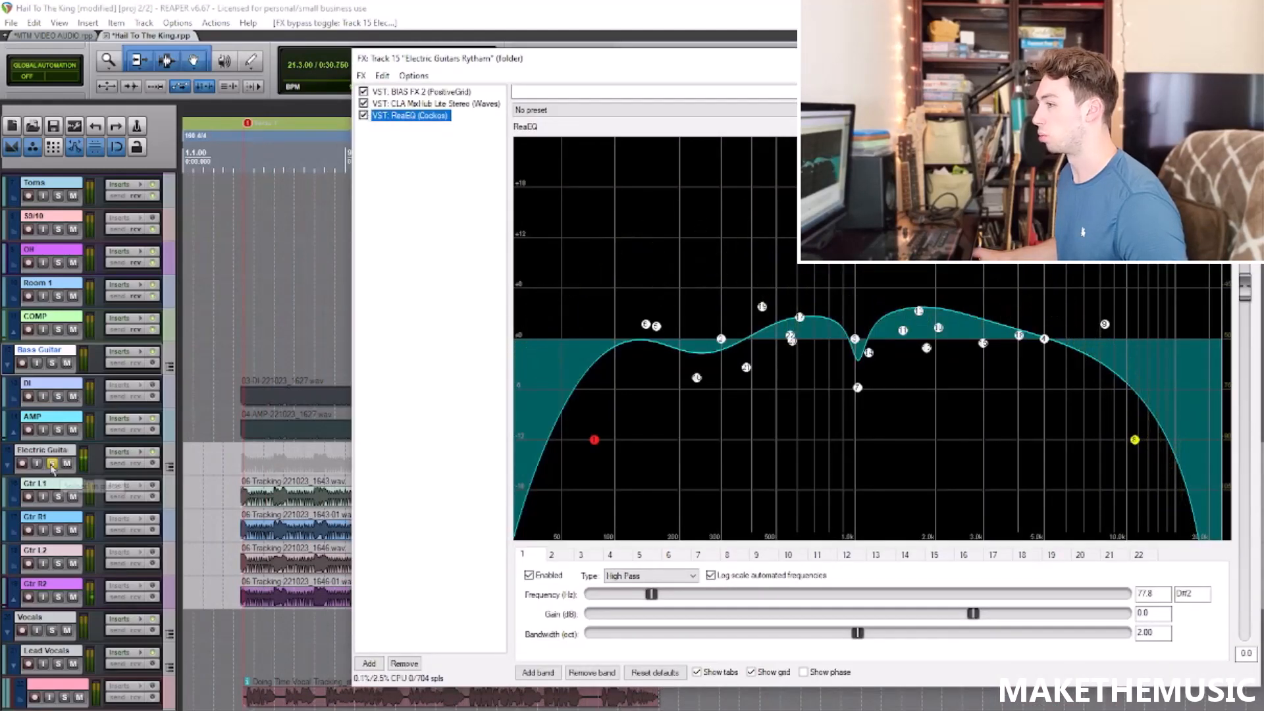
# Step: Unsolo the Electric Guitars folder, close its effects chain, and place the edit cursor at 3.3.00 beside the Lead Vocals
pyautogui.click(52, 465)
pyautogui.click(1247, 59)
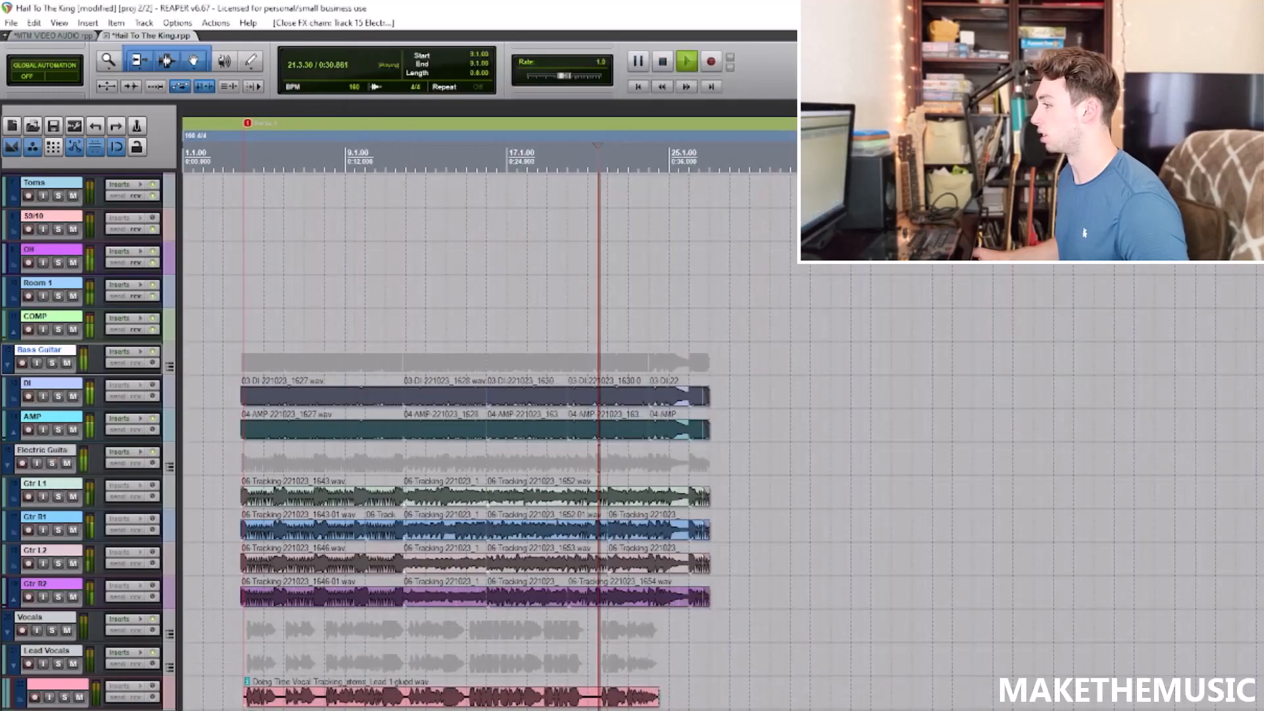
pyautogui.scroll(-3, 843, 486)
pyautogui.press('space')
pyautogui.click(236, 524)
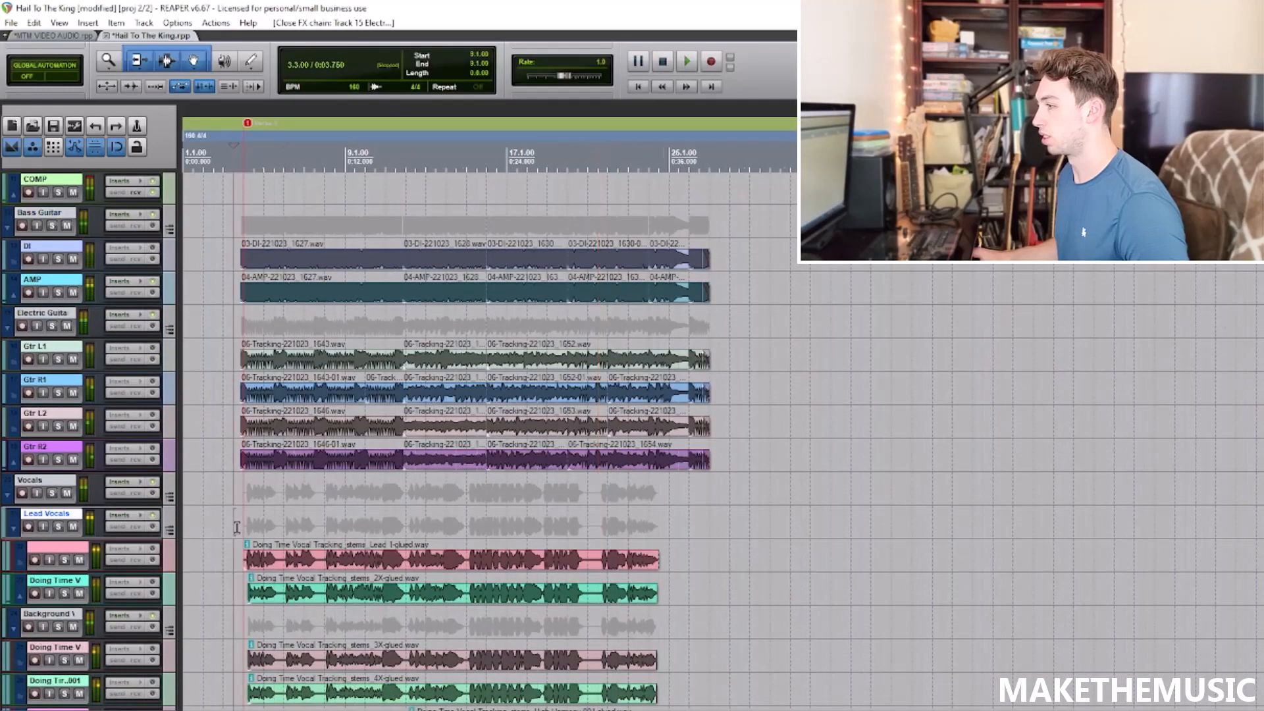
# Step: Solo the Vocals folder from 4.1.00, check its background vocals folder's solo, and solo the Lead Vocals folder instead
pyautogui.scroll(5, 239, 525)
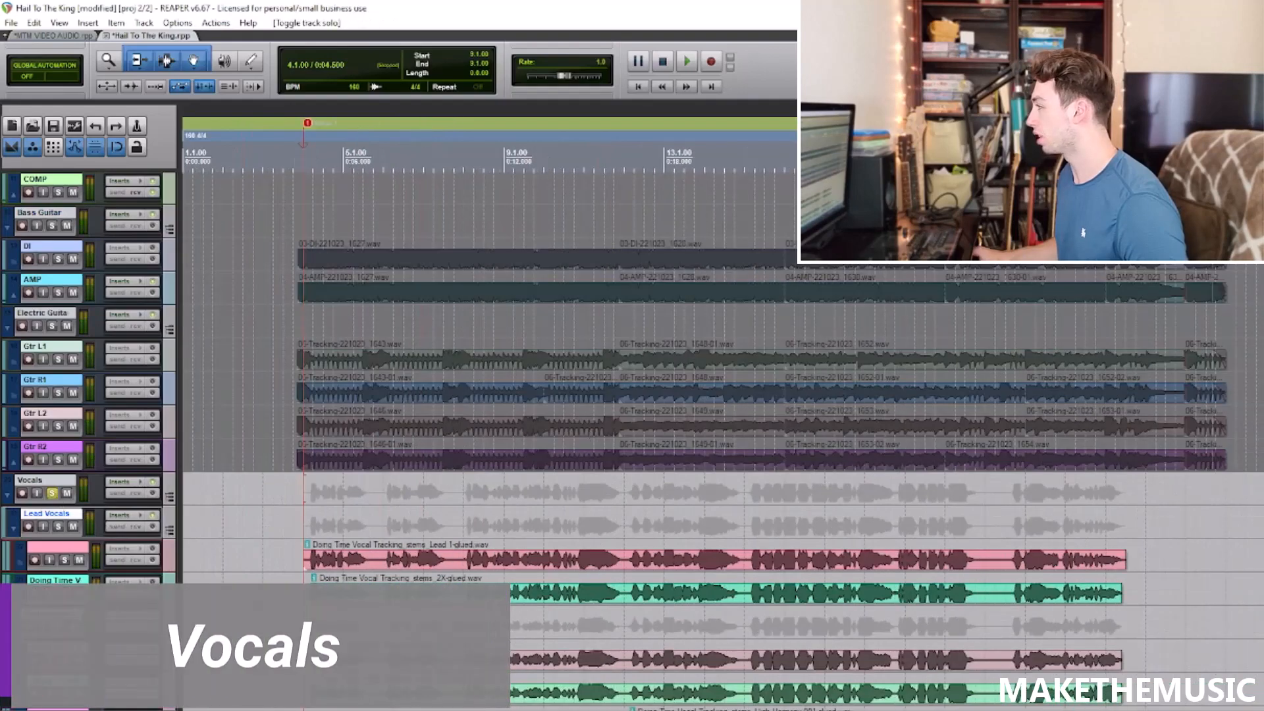
pyautogui.scroll(-3, 633, 435)
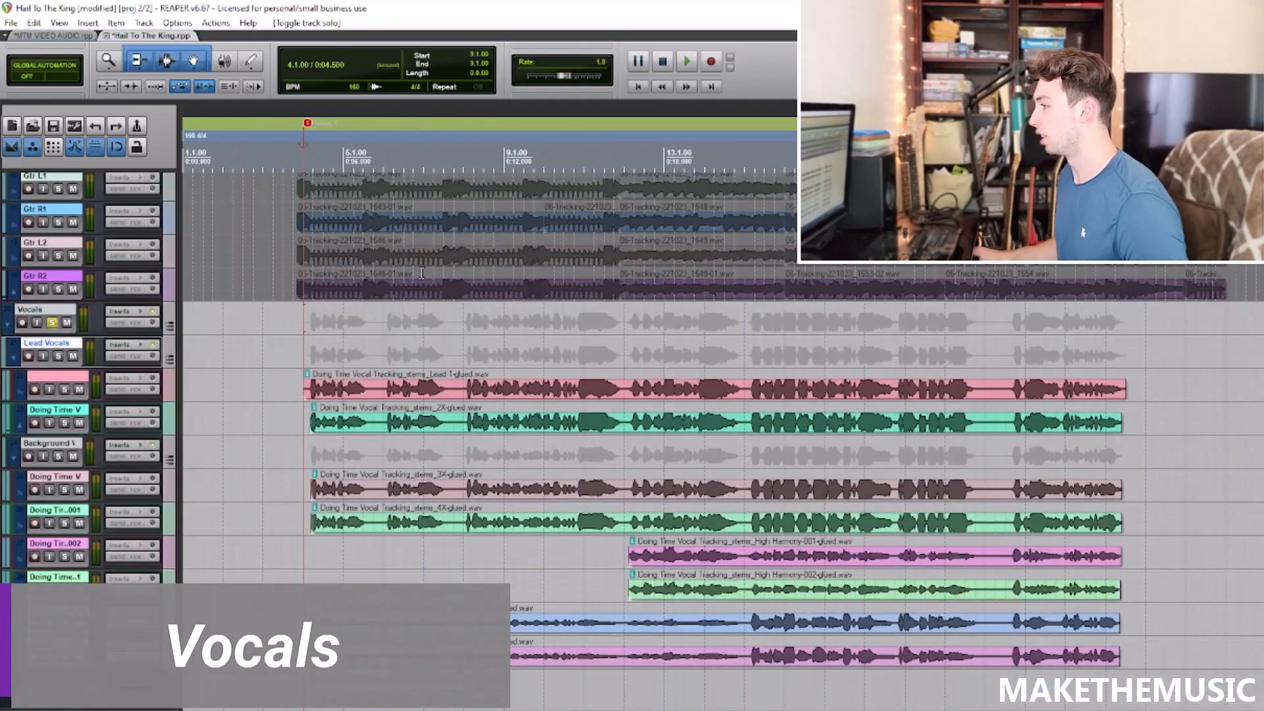
pyautogui.scroll(2, 565, 353)
pyautogui.scroll(-3, 565, 353)
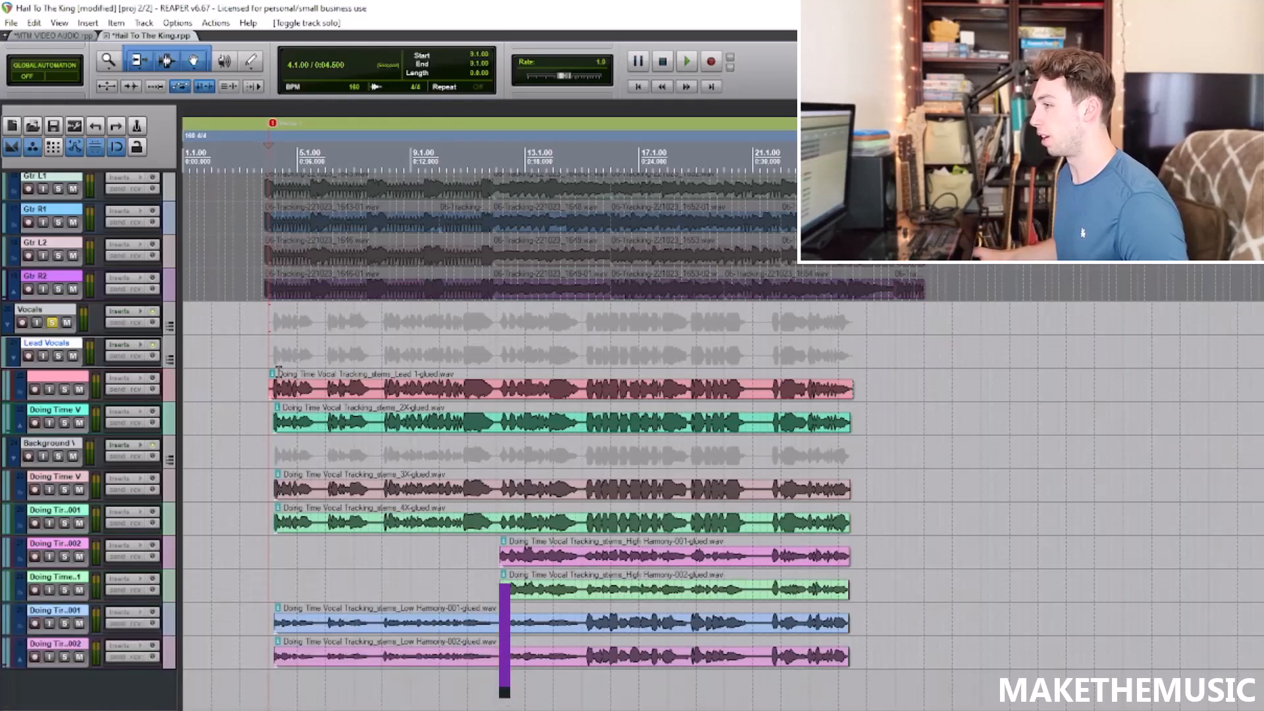
pyautogui.click(59, 457)
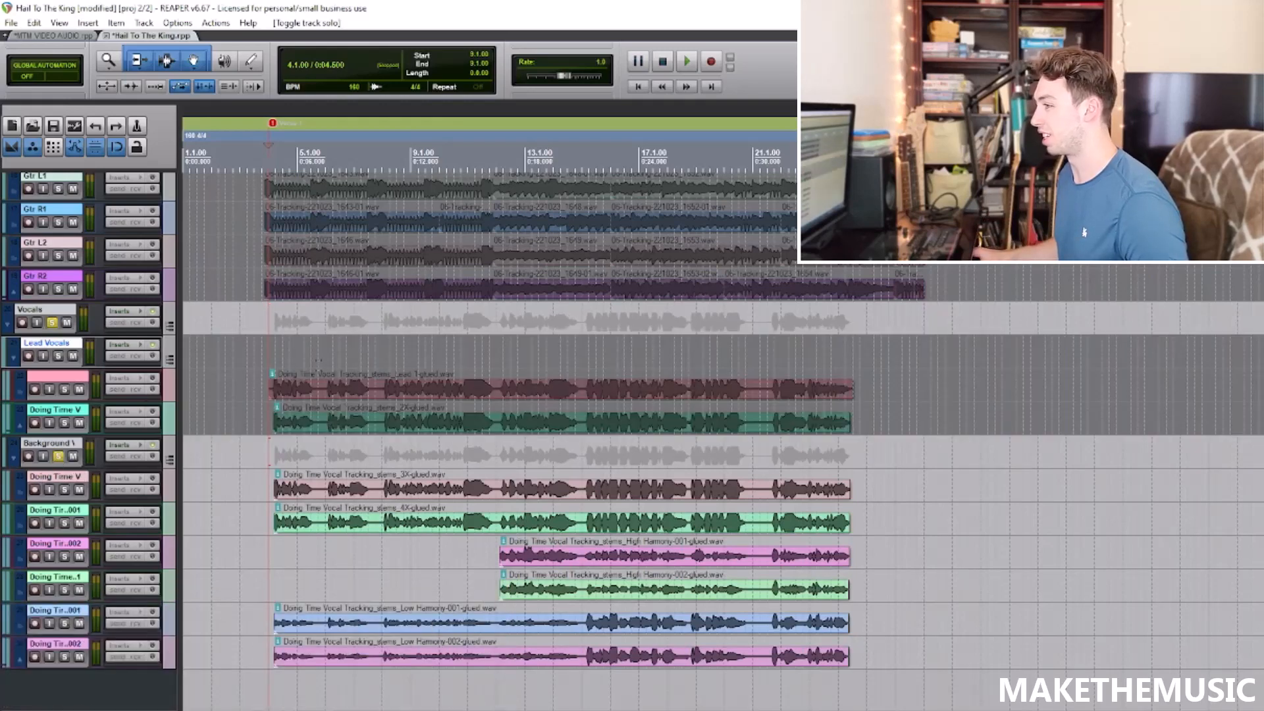
pyautogui.click(59, 457)
pyautogui.click(59, 356)
# Step: Play the soloed lead vocals from 4.1.00 and again from 11.4.00
pyautogui.scroll(5, 483, 348)
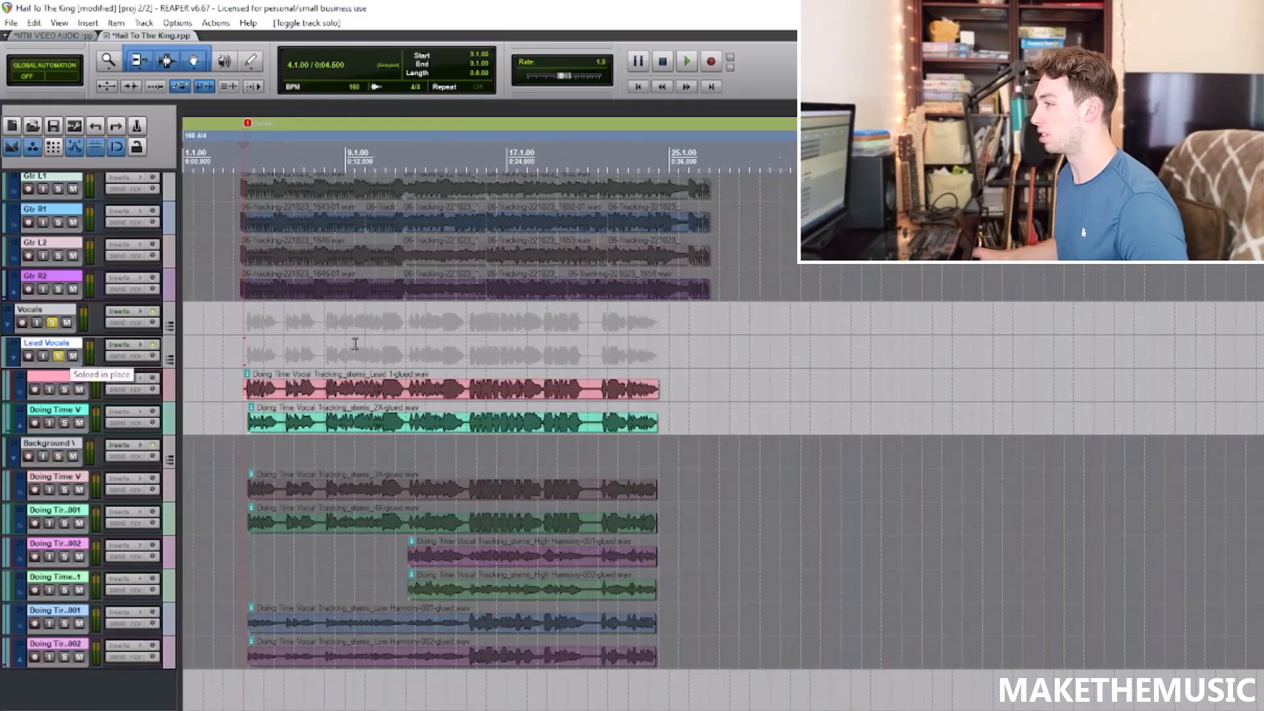
pyautogui.scroll(2, 483, 347)
pyautogui.scroll(-8, 715, 372)
pyautogui.press('space')
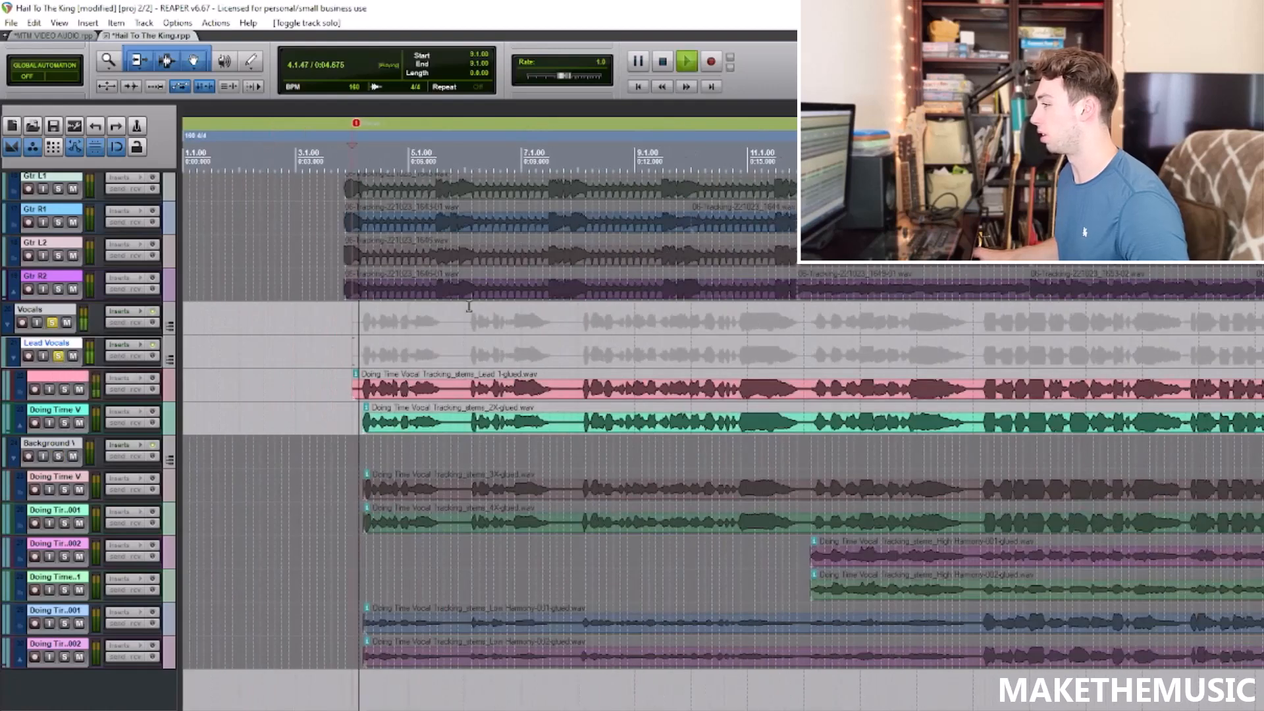
pyautogui.scroll(-3, 468, 307)
pyautogui.press('space')
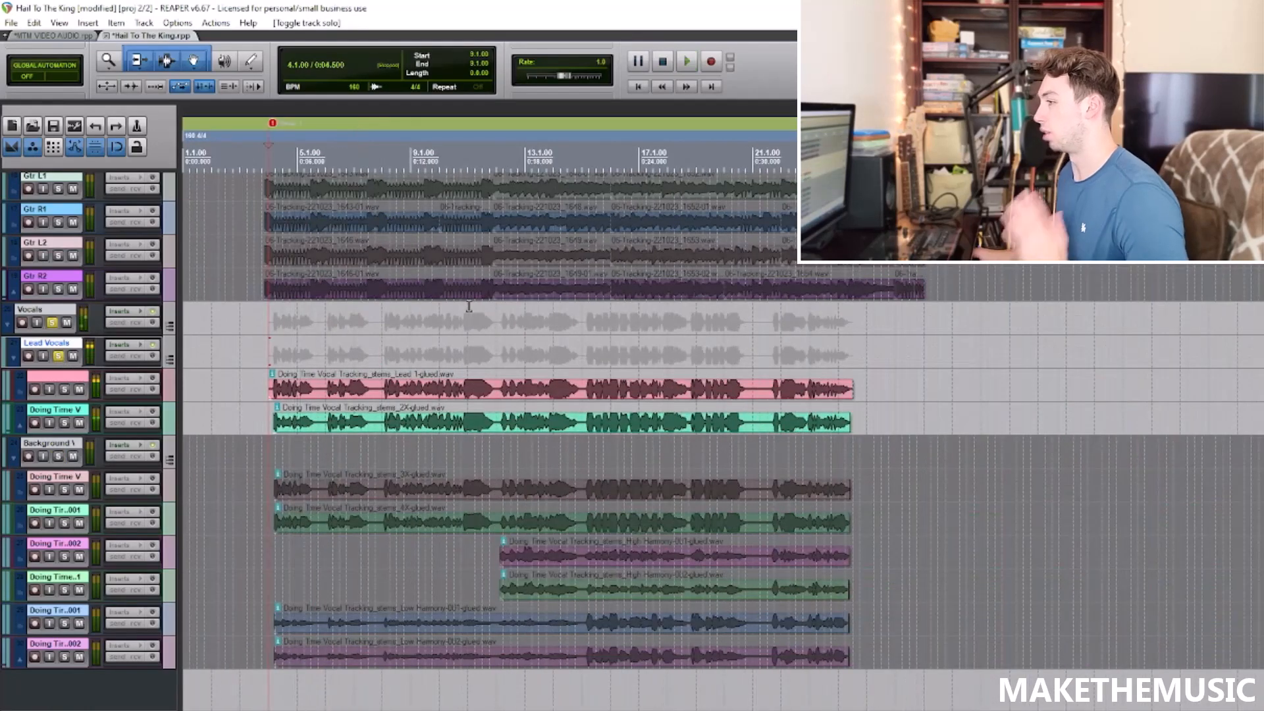
pyautogui.click(489, 330)
pyautogui.press('space')
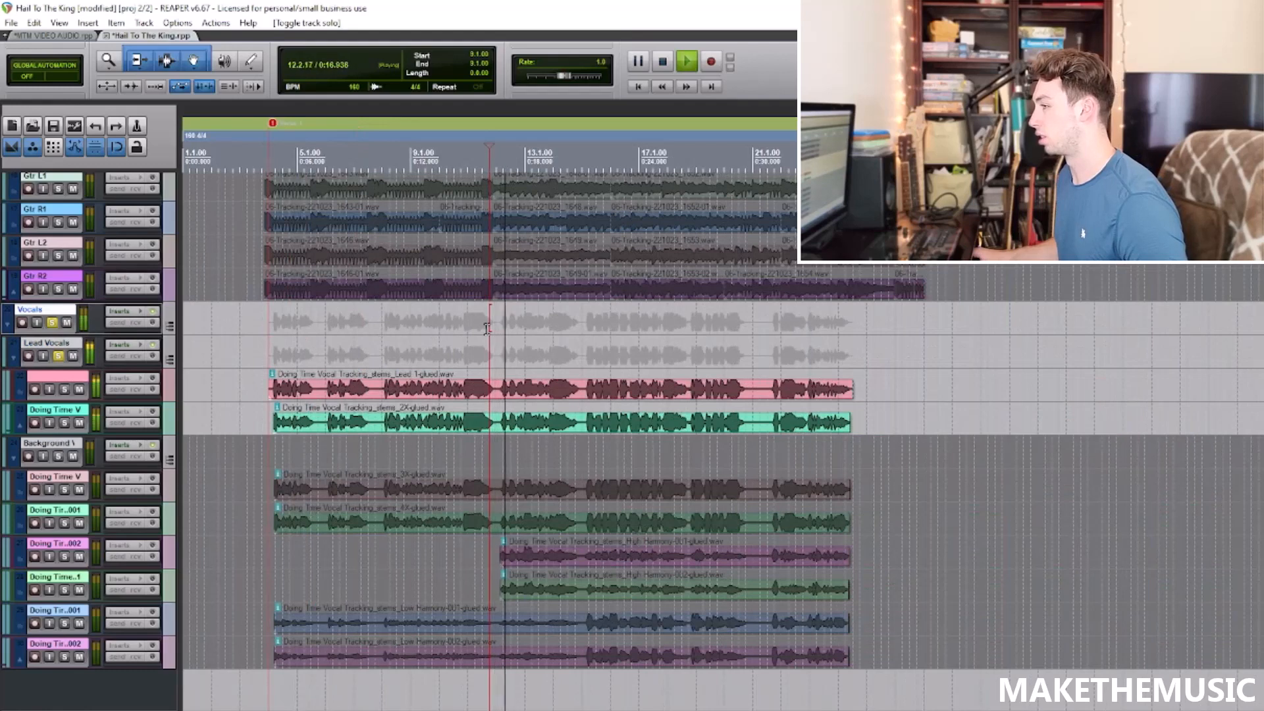
# Step: Switch the solo from Lead Vocals to the background vocals folder and play it from 11.4.00
pyautogui.click(58, 356)
pyautogui.click(58, 457)
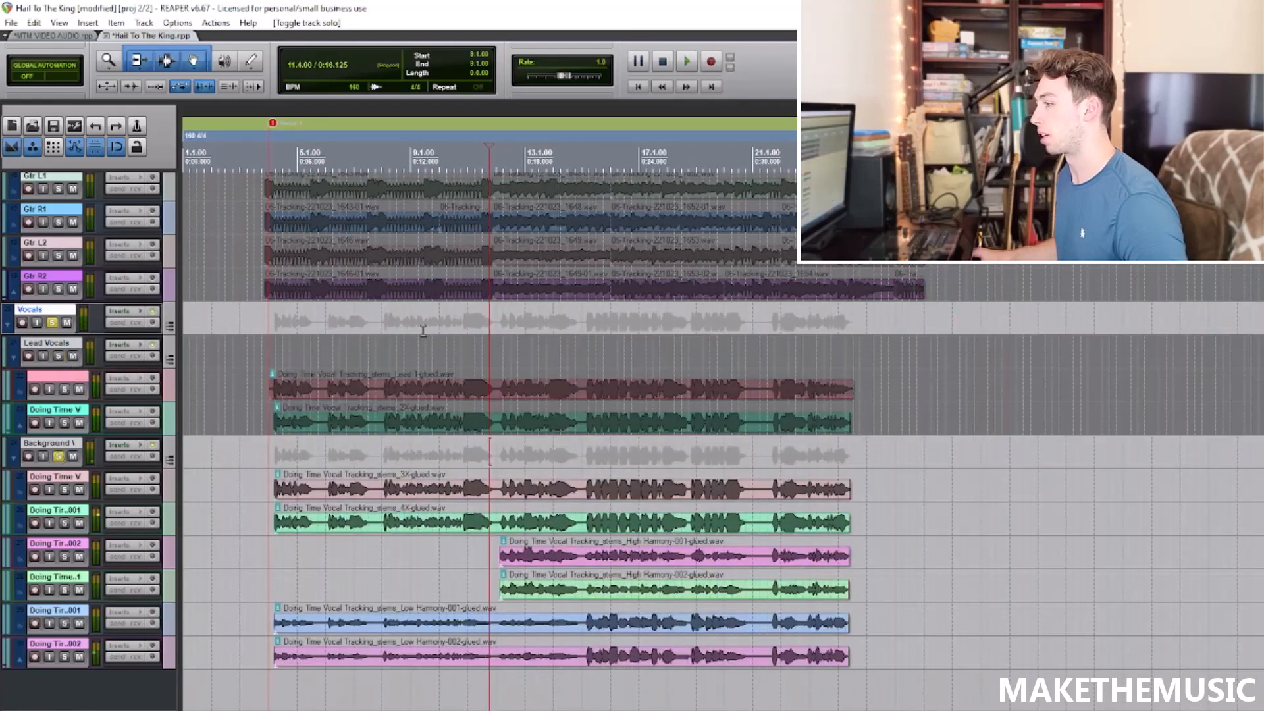
pyautogui.press('space')
pyautogui.press('space')
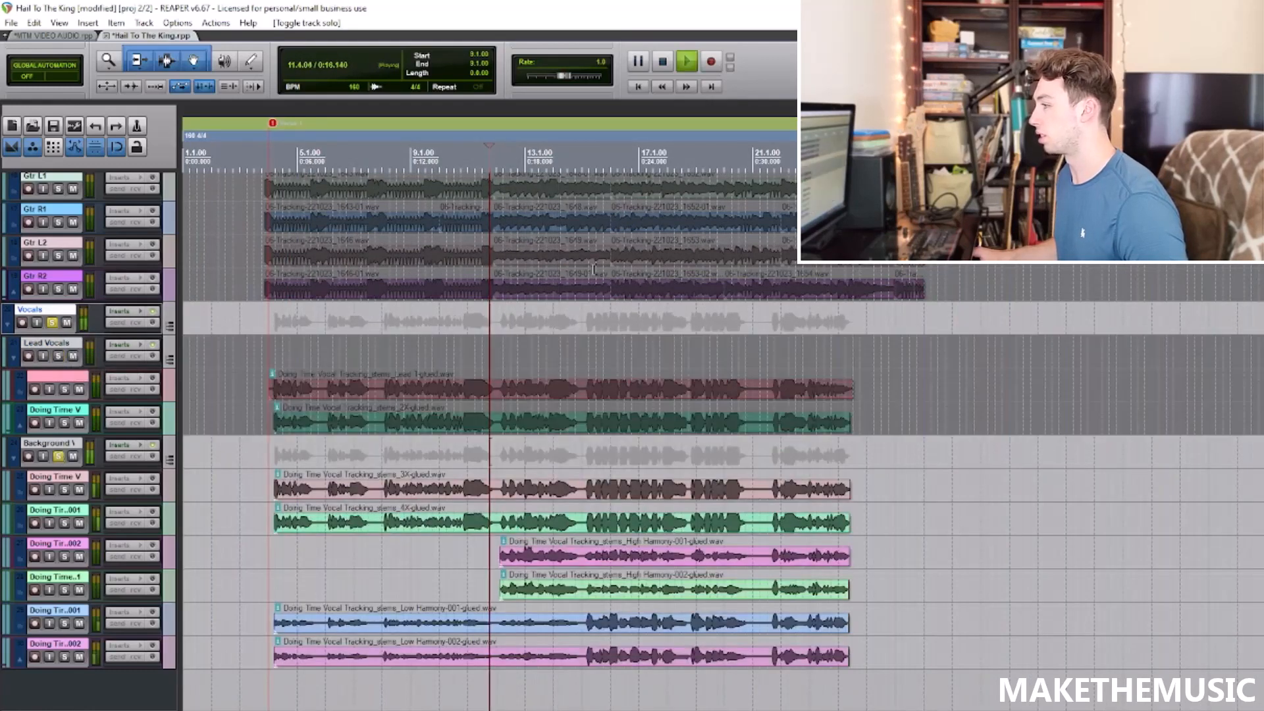
# Step: Solo the two High Harmony tracks, listen to them from 11.4.00, and unsolo both
pyautogui.click(65, 556)
pyautogui.press('space')
pyautogui.press('space')
pyautogui.click(65, 590)
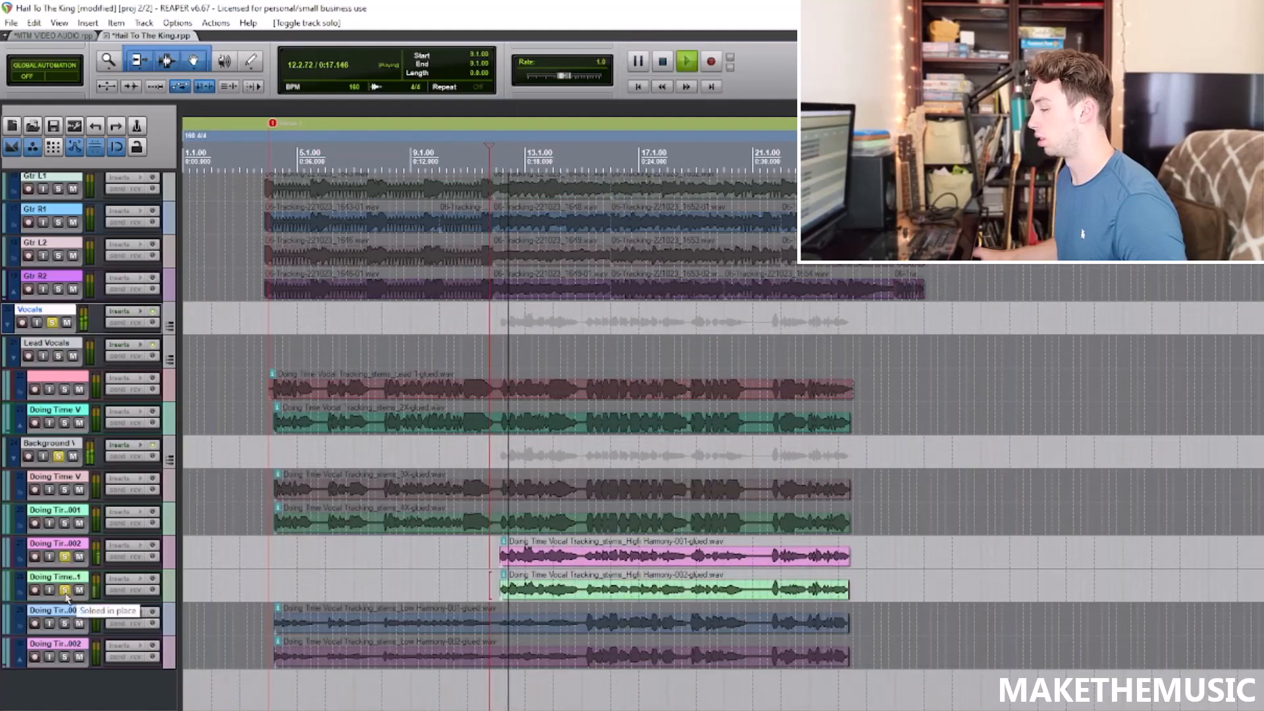
pyautogui.click(65, 590)
pyautogui.click(65, 557)
pyautogui.press('space')
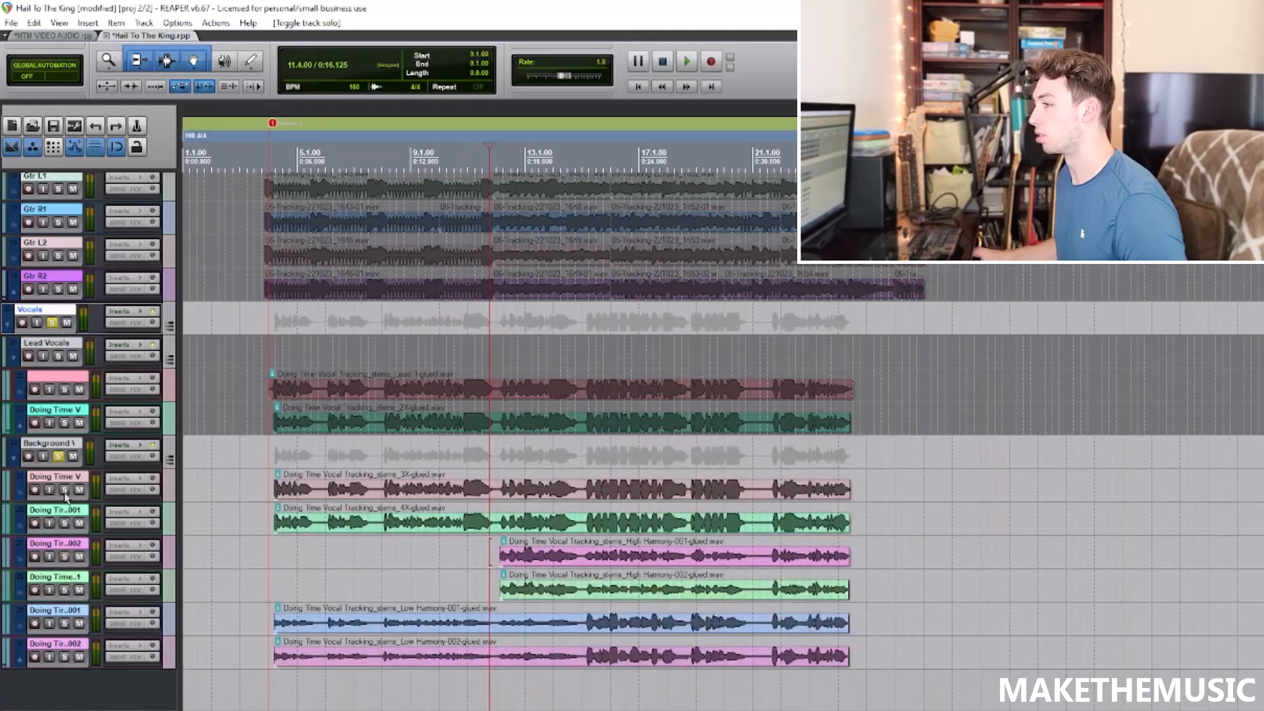
# Step: Solo the 3X and 4X background vocal tracks, play them from 11.4.00, and unsolo both
pyautogui.click(64, 490)
pyautogui.click(66, 523)
pyautogui.press('space')
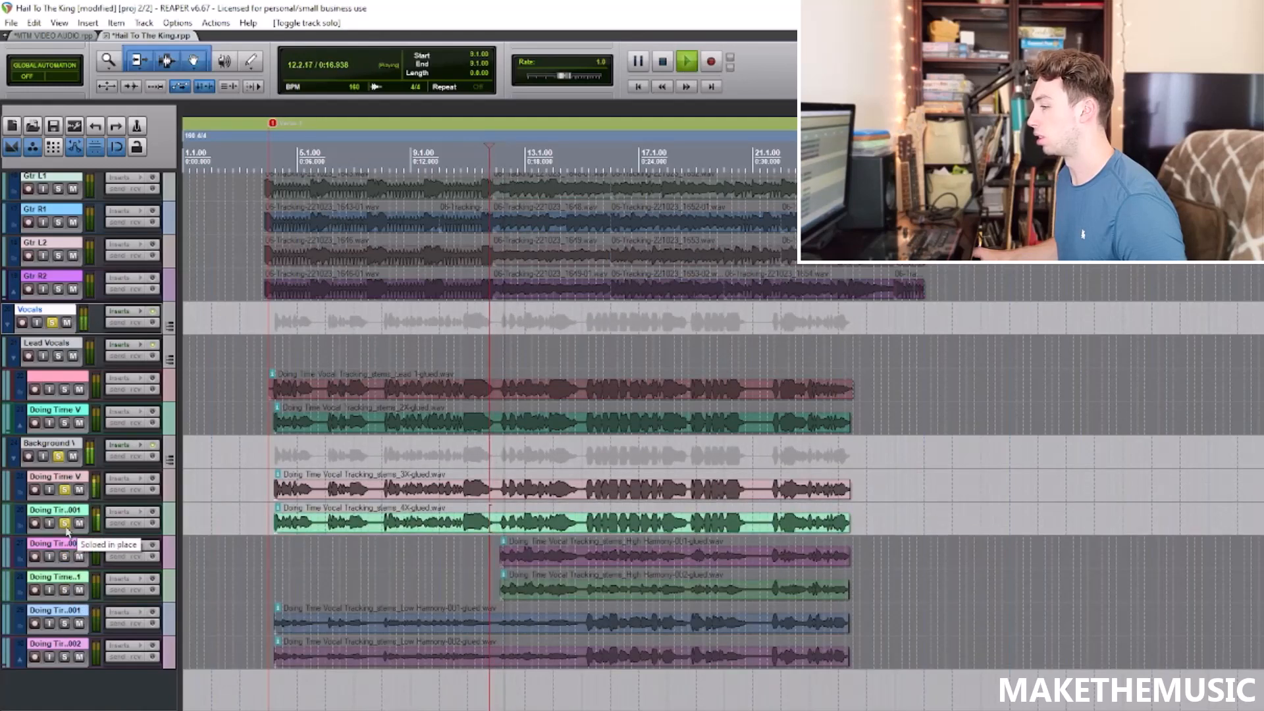
pyautogui.press('space')
pyautogui.click(65, 522)
pyautogui.click(65, 490)
# Step: Solo the two Low Harmony tracks, play them from 11.4.00, and unsolo both
pyautogui.click(65, 623)
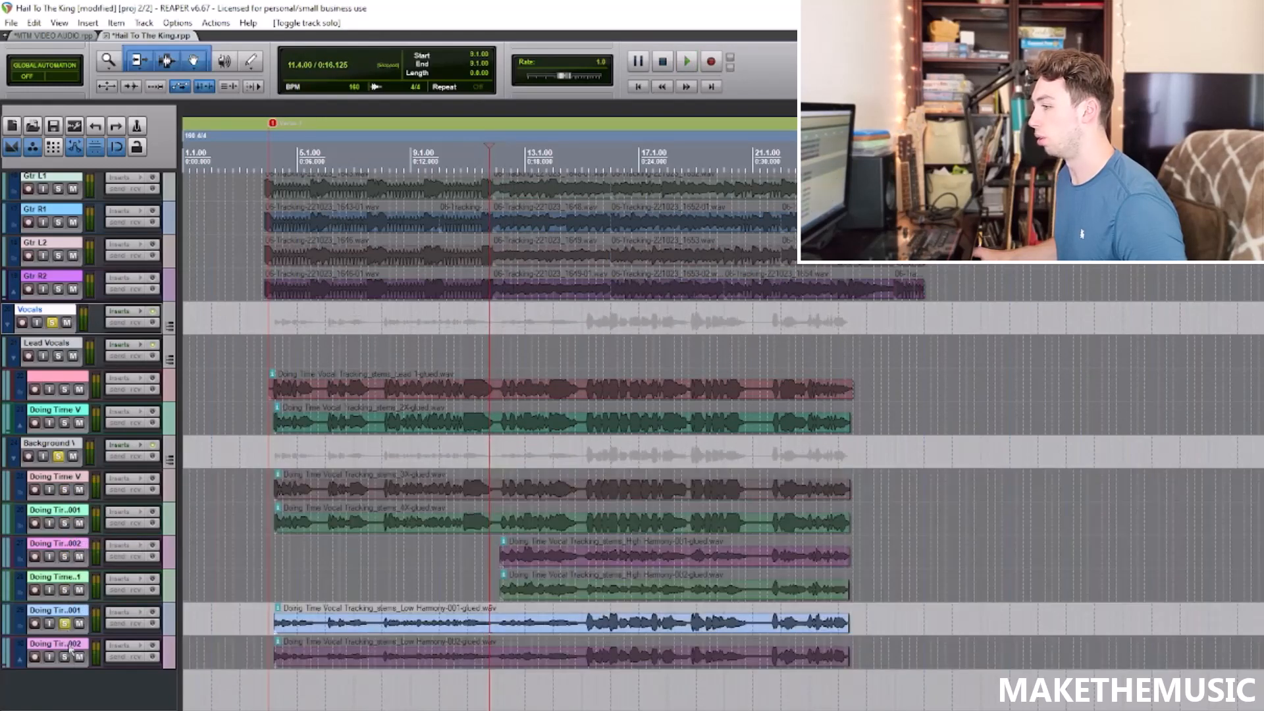
pyautogui.click(65, 656)
pyautogui.press('space')
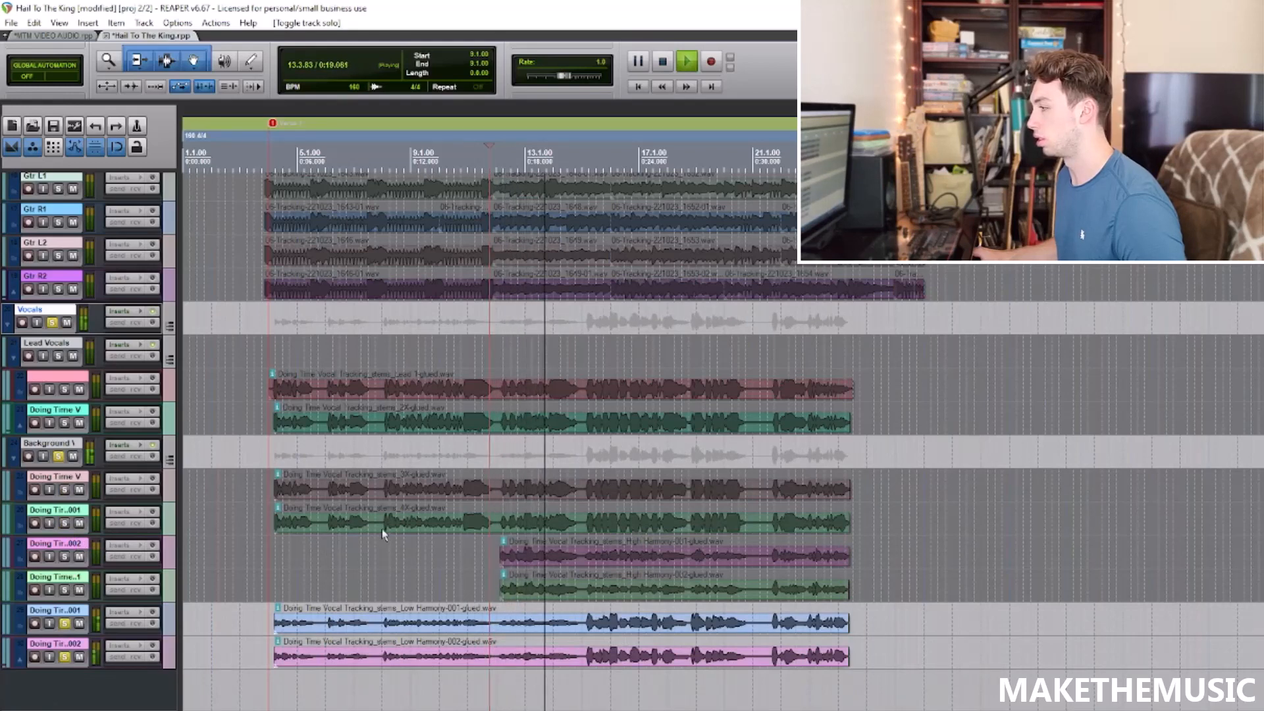
pyautogui.press('space')
pyautogui.click(65, 656)
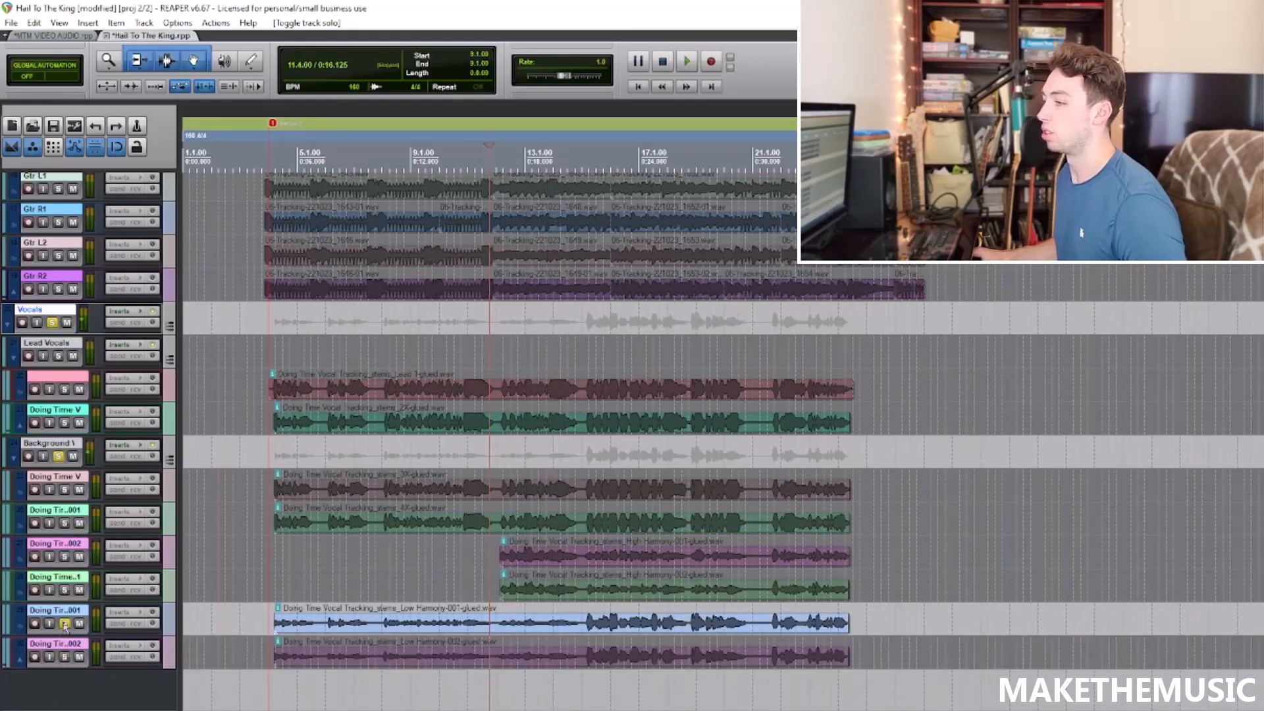
pyautogui.click(65, 623)
pyautogui.scroll(-3, 562, 333)
pyautogui.scroll(3, 492, 342)
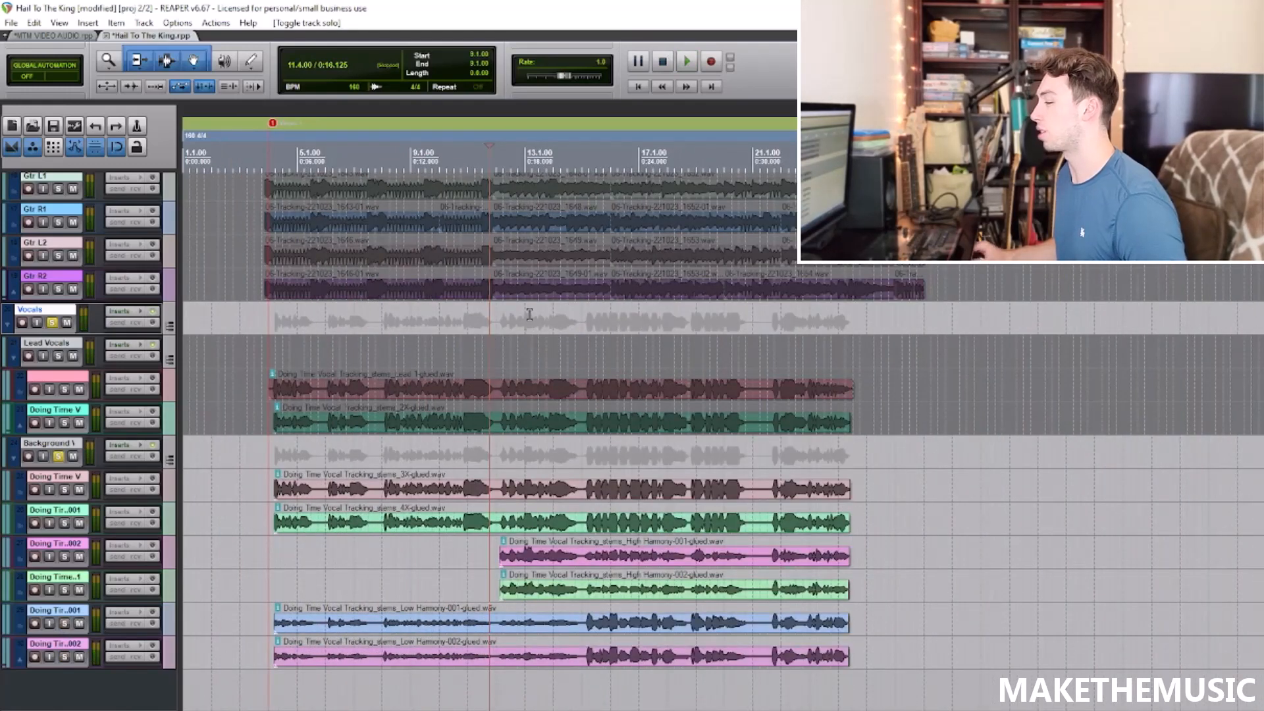
# Step: Unsolo the background vocals folder, open the Vocals folder's effects chain, and view its ReaEQ settings while playing the vocals
pyautogui.click(58, 456)
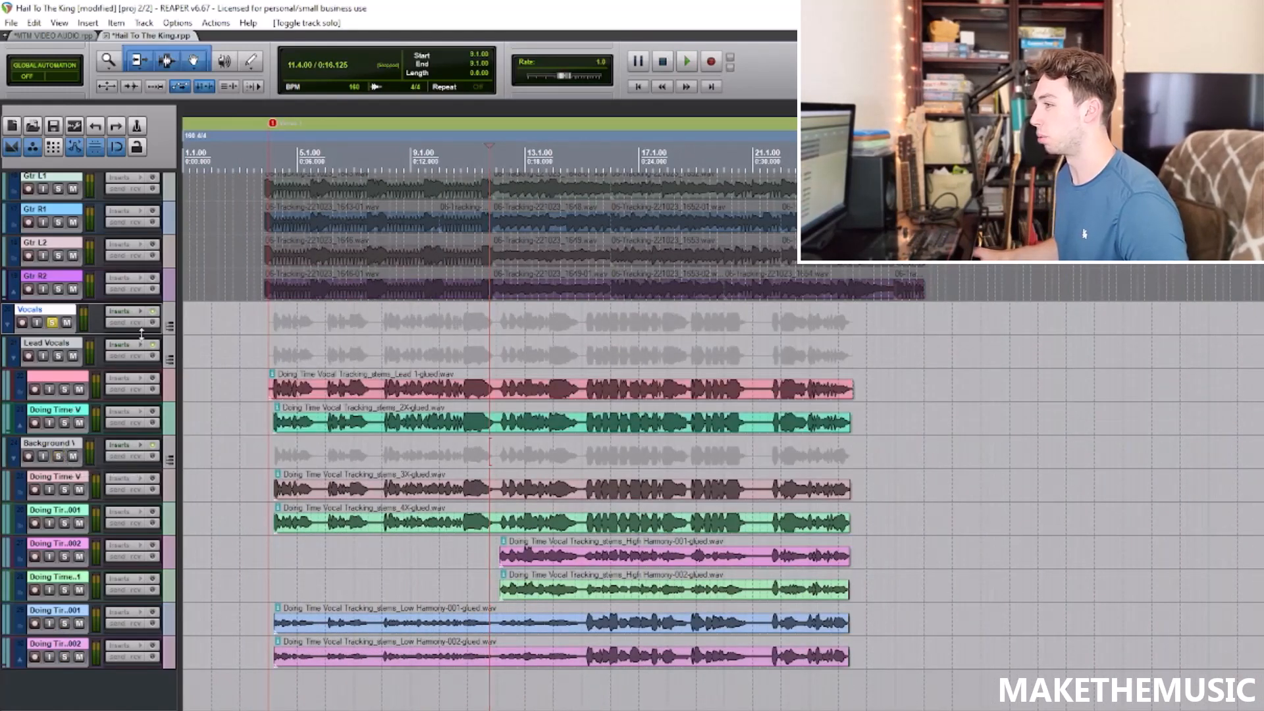
pyautogui.click(126, 311)
pyautogui.moveTo(176, 40); pyautogui.dragTo(466, 53)
pyautogui.click(364, 94)
pyautogui.moveTo(648, 288)
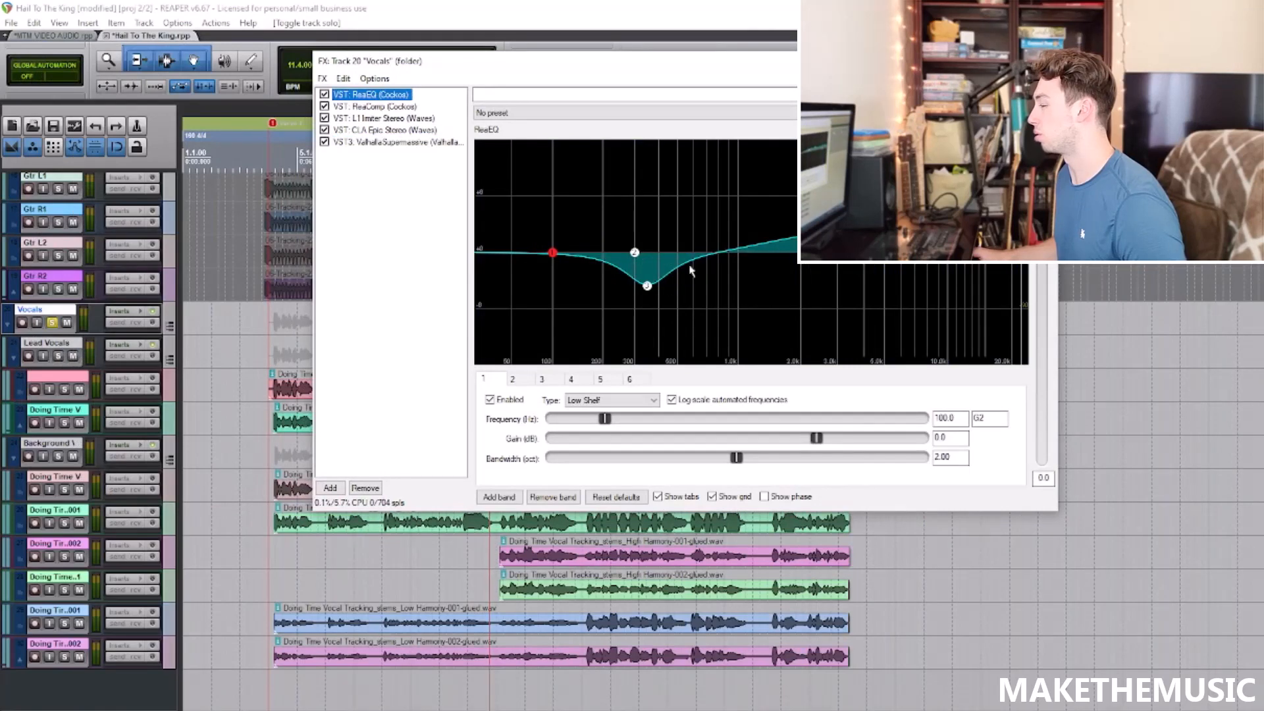
pyautogui.moveTo(369, 61); pyautogui.dragTo(512, 84)
pyautogui.scroll(-3, 356, 335)
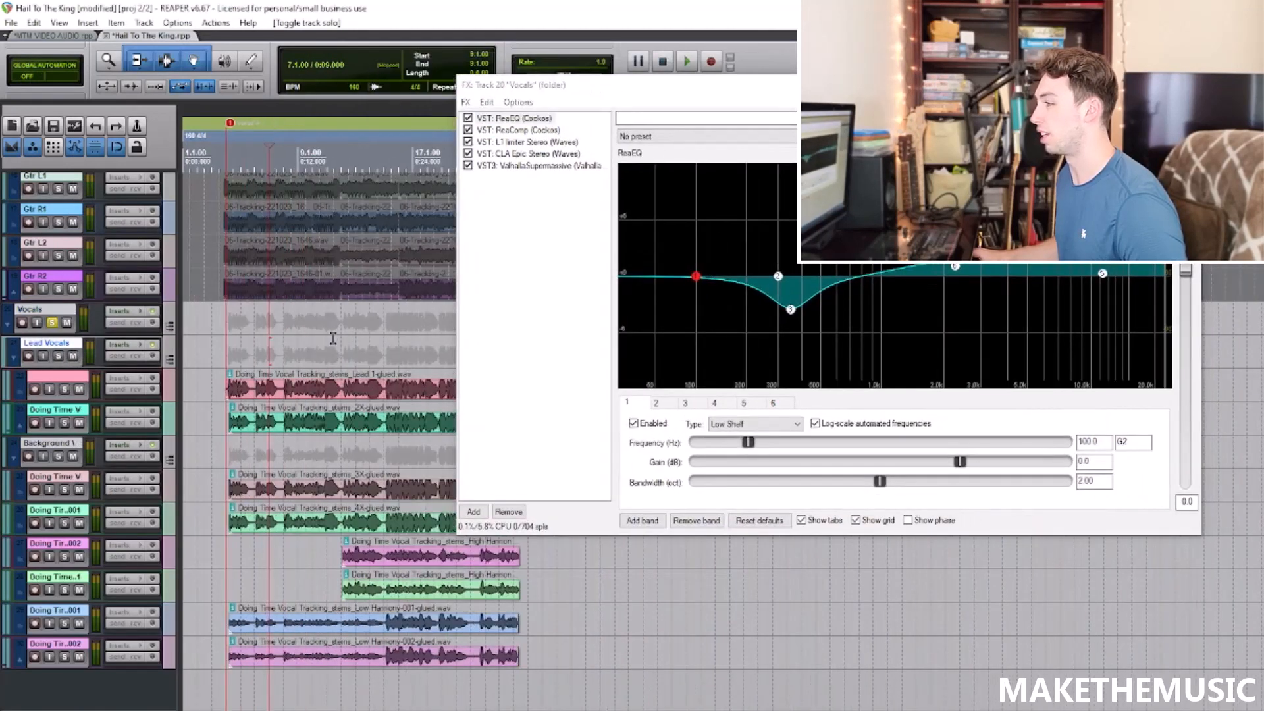
pyautogui.press('space')
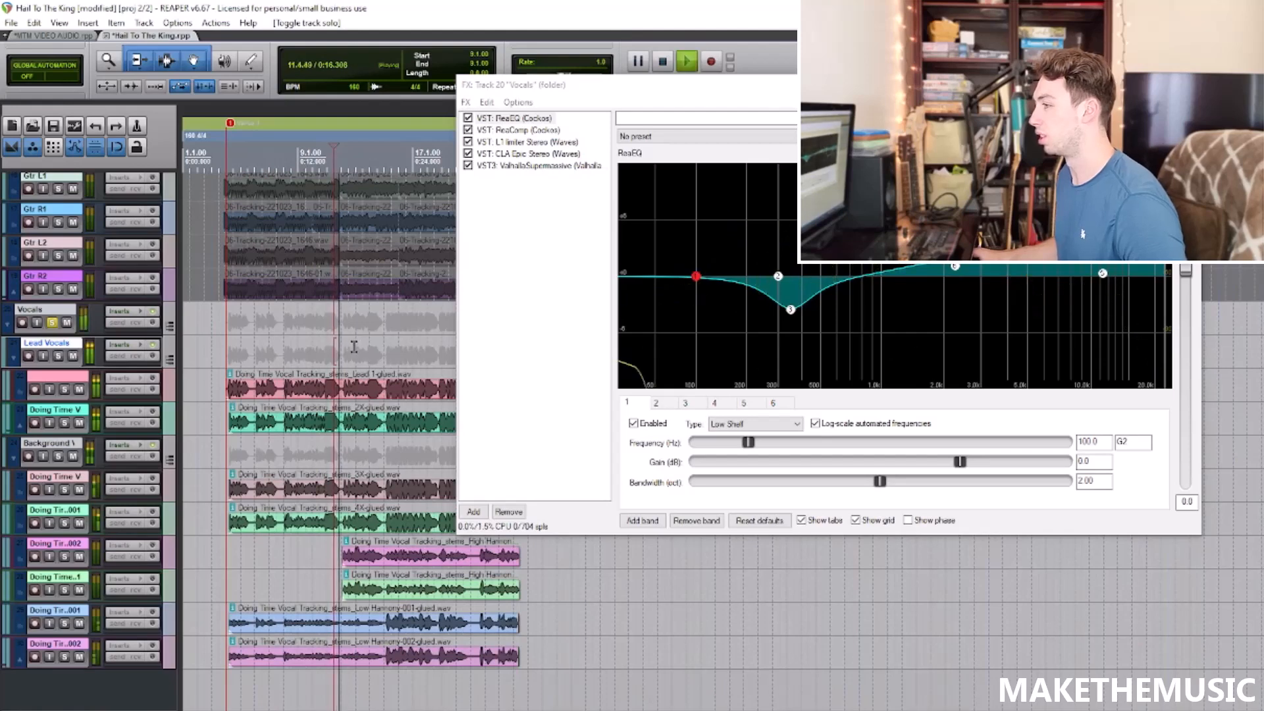
# Step: View the Vocals folder's ReaComp settings while playing the vocals from 11.3.00 and from 15.1.00
pyautogui.click(537, 131)
pyautogui.press('space')
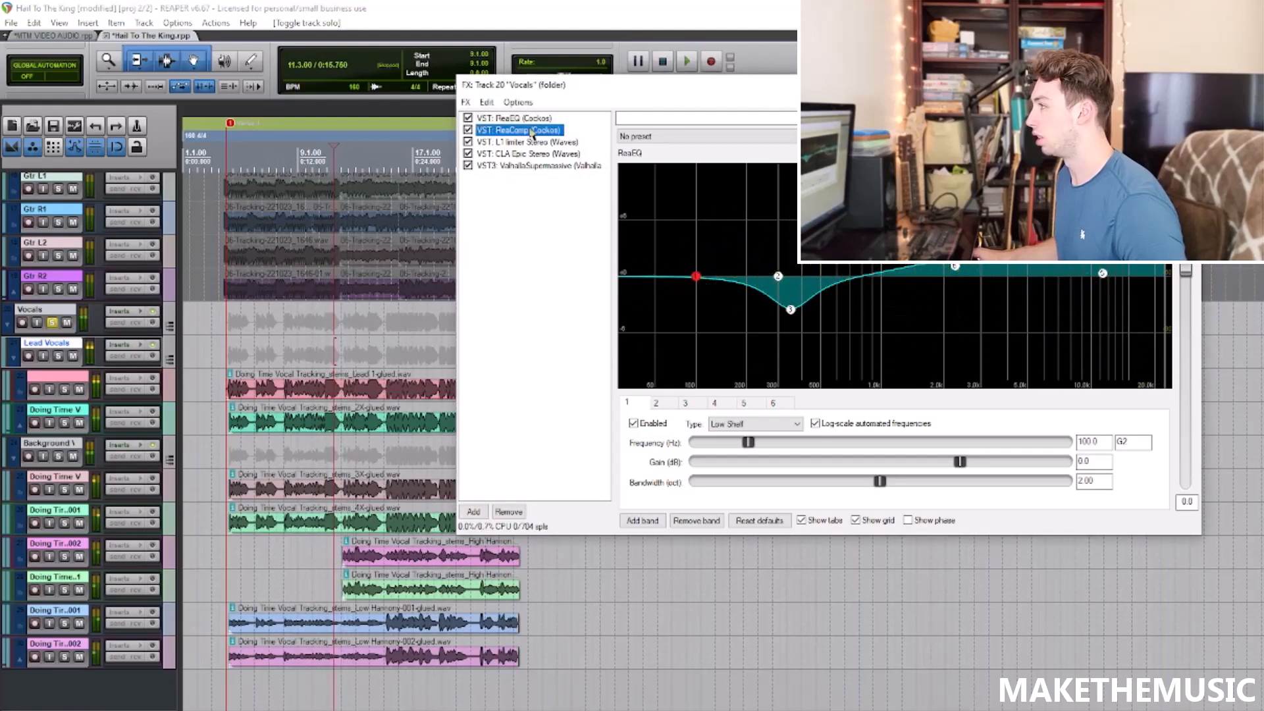
pyautogui.press('space')
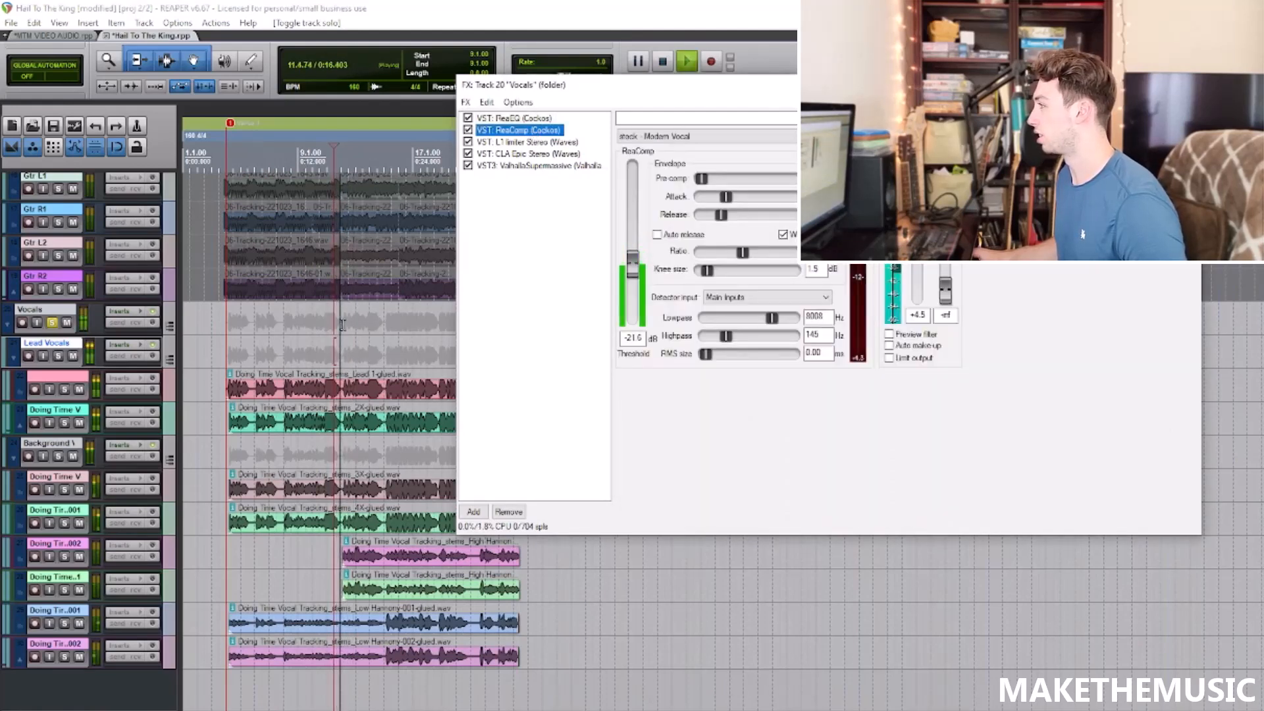
pyautogui.scroll(-2, 346, 338)
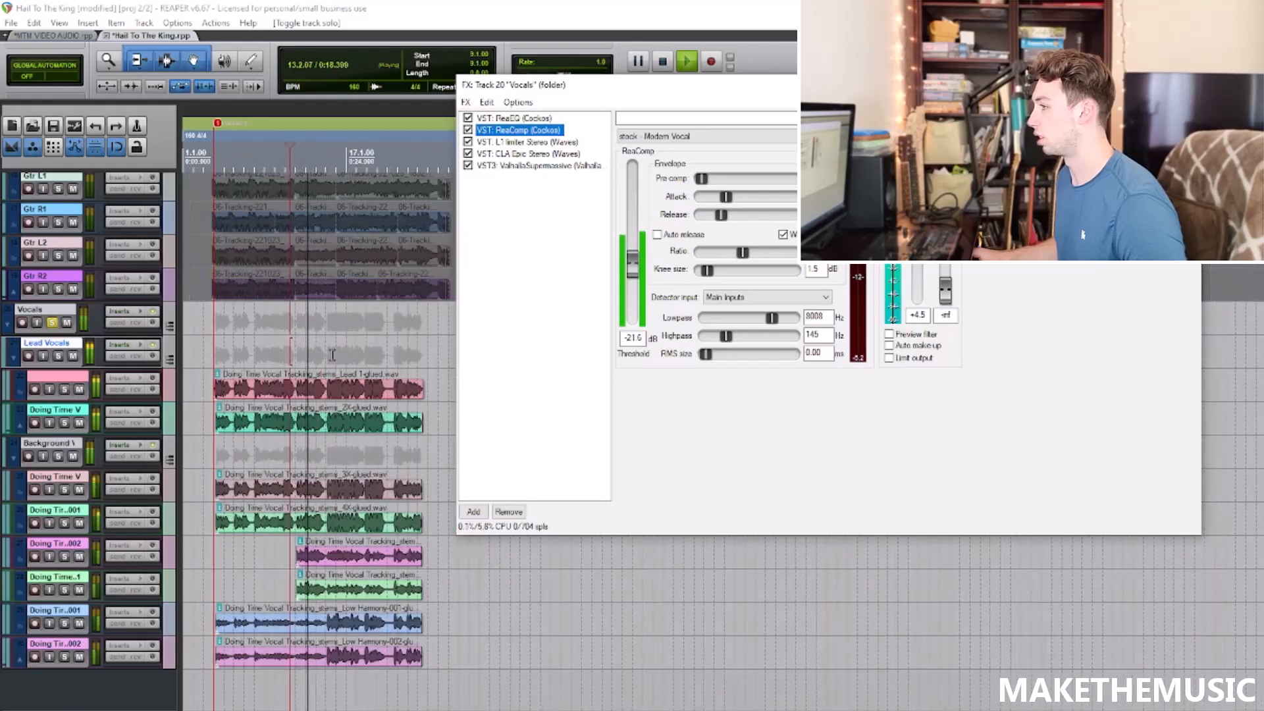
pyautogui.click(326, 349)
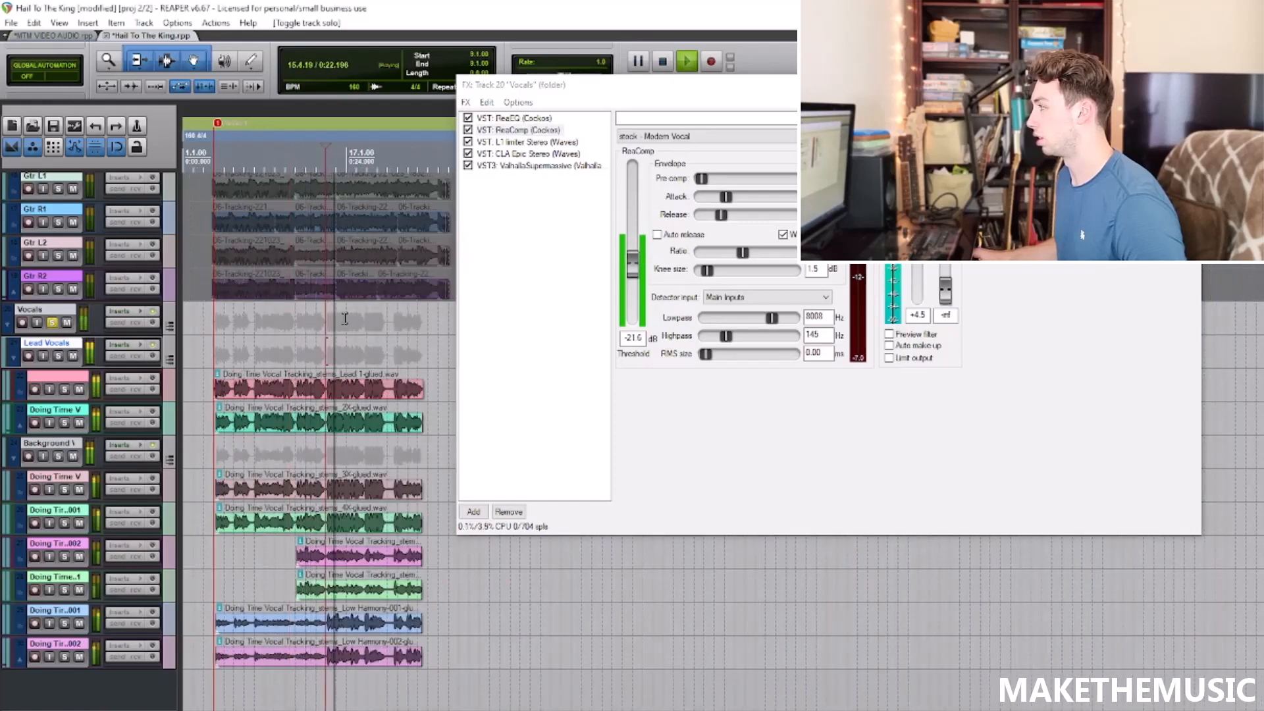
pyautogui.press('space')
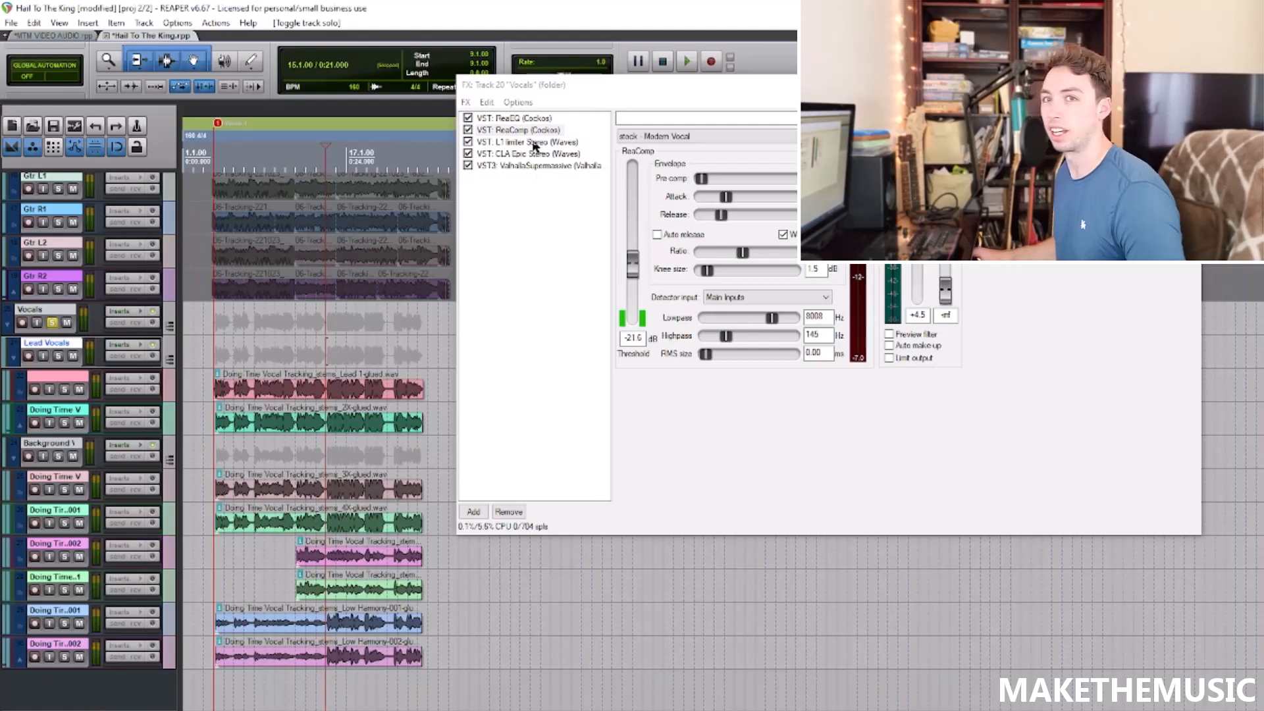
# Step: View the L1 limiter and CLA Epic settings during playback, and compare the vocals with CLA Epic and ValhallaSupermassive bypassed
pyautogui.click(534, 143)
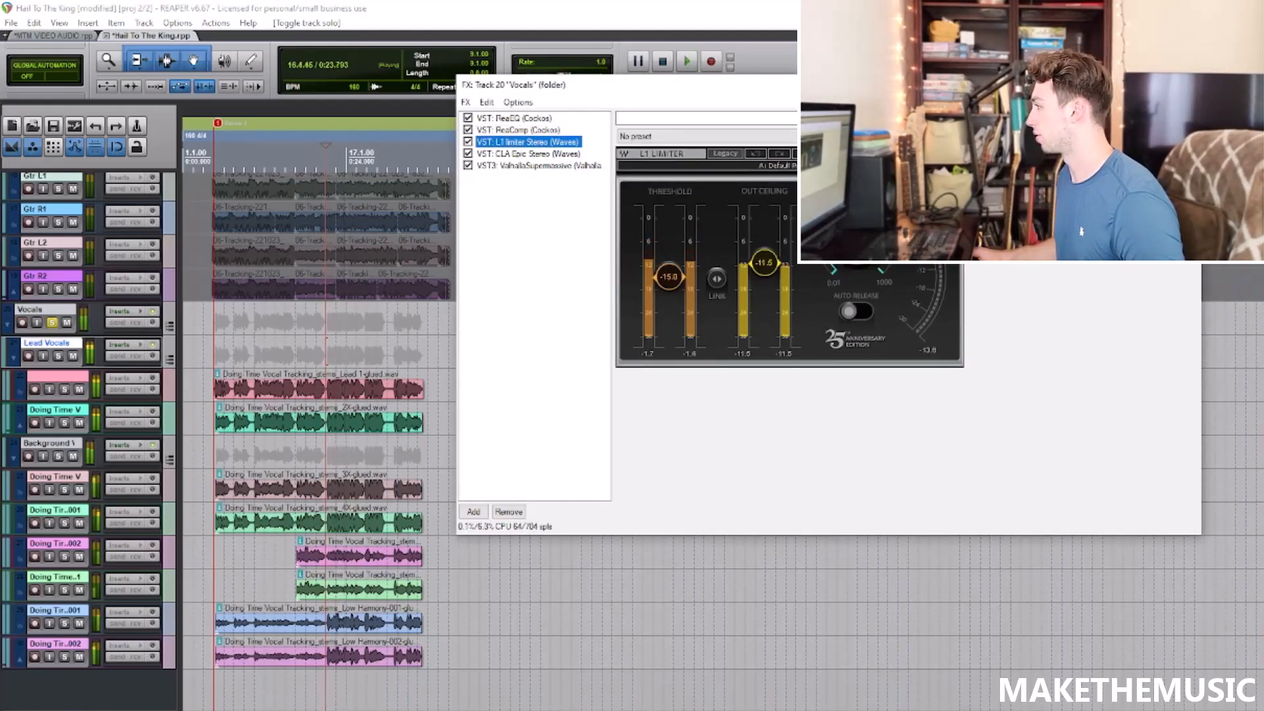
pyautogui.press('space')
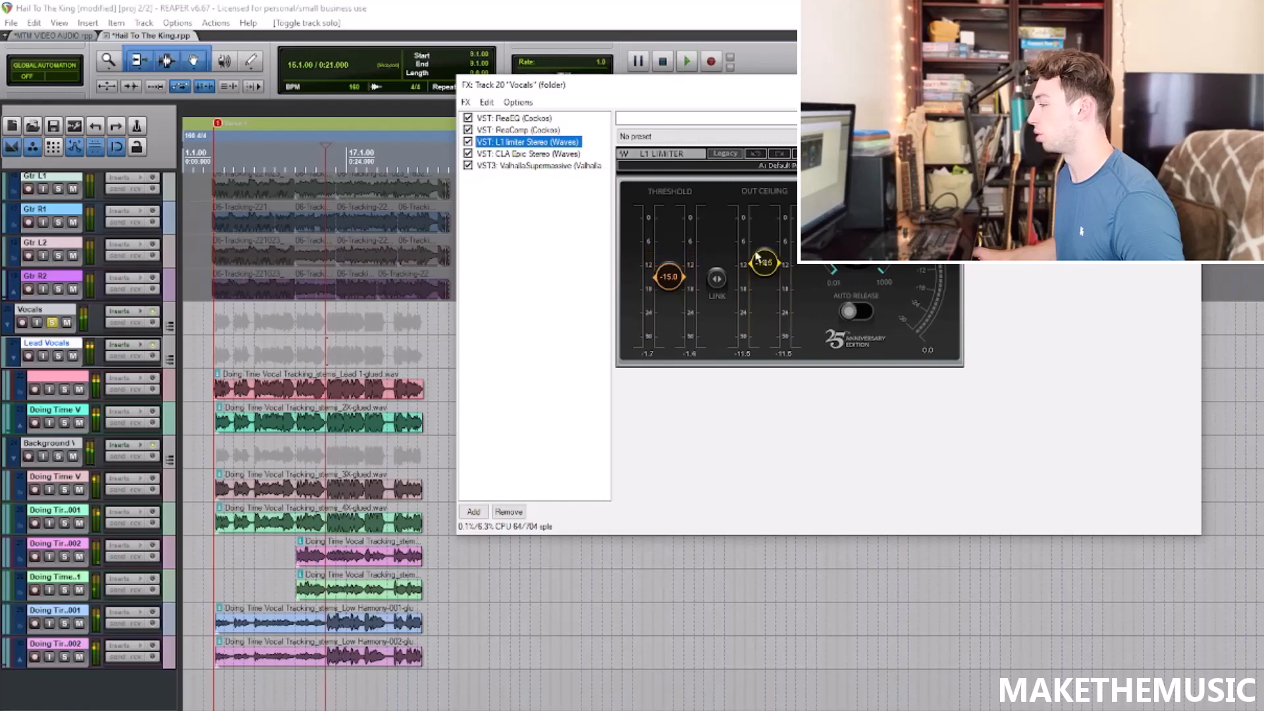
pyautogui.click(538, 155)
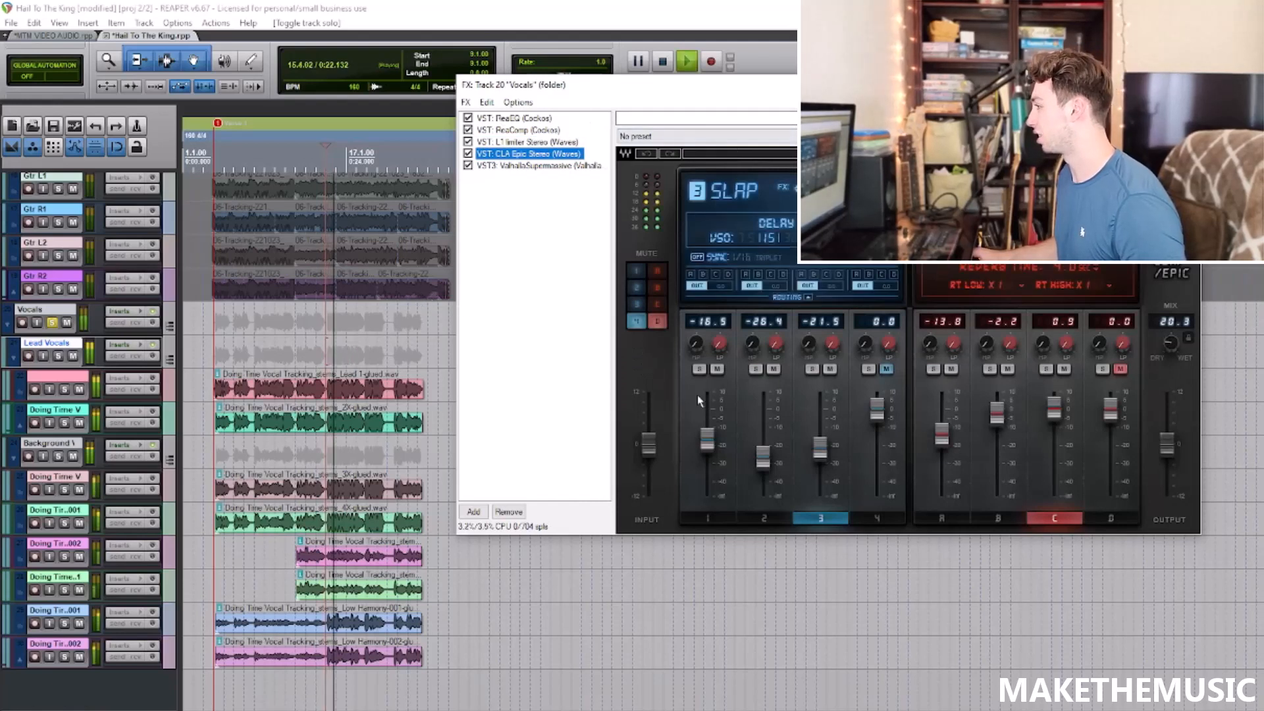
pyautogui.press('space')
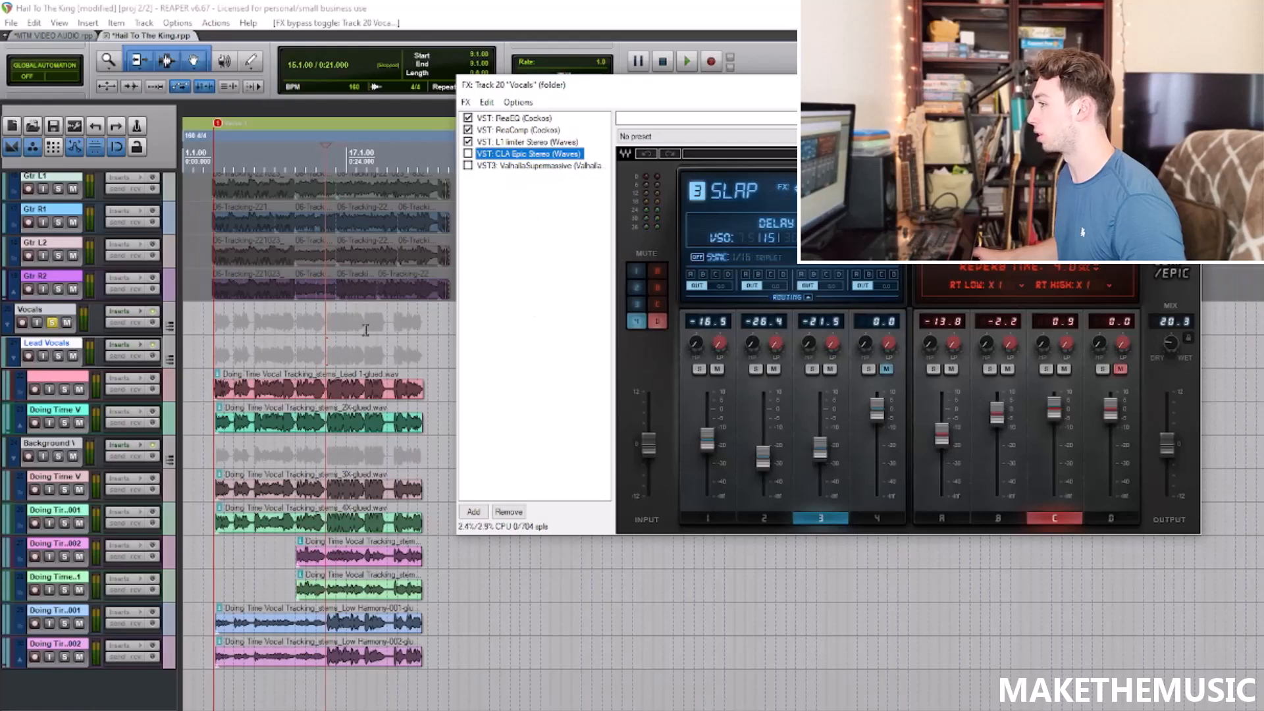
pyautogui.scroll(-2, 366, 330)
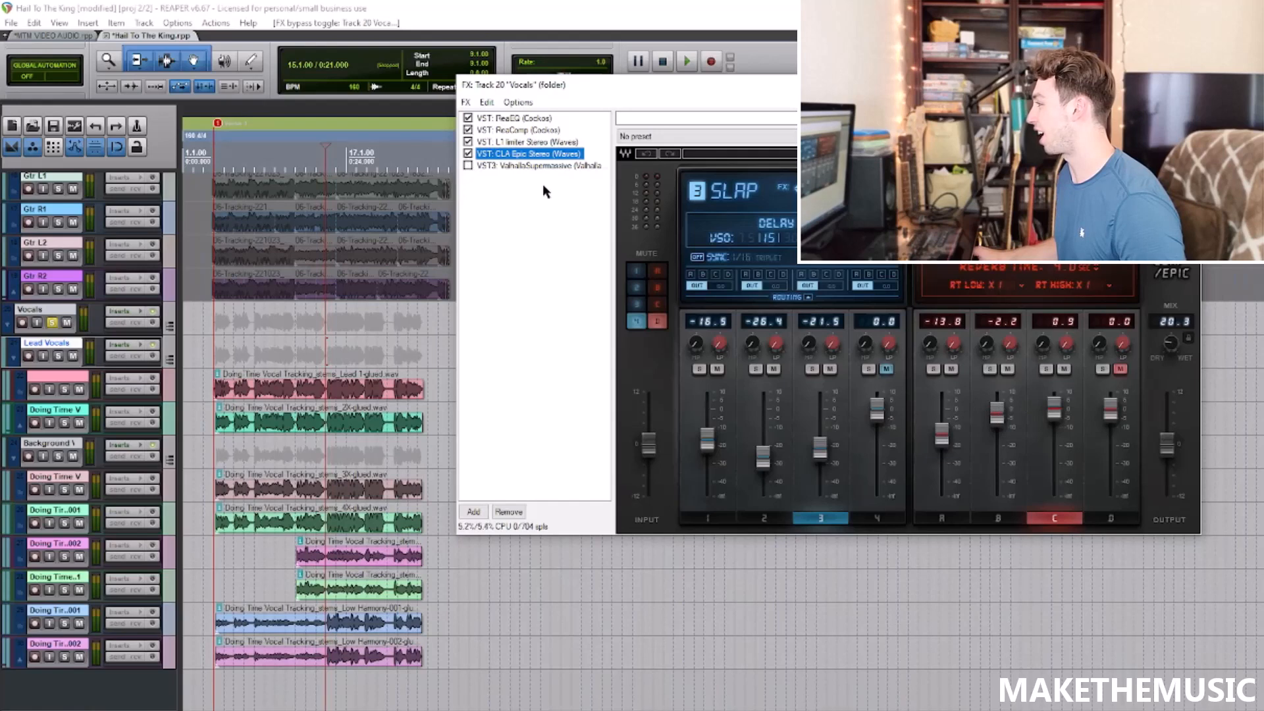
# Step: View ValhallaSupermassive and re-enable it during playback, unsolo the Vocals folder, and play the full mix from 15.1.00
pyautogui.click(532, 167)
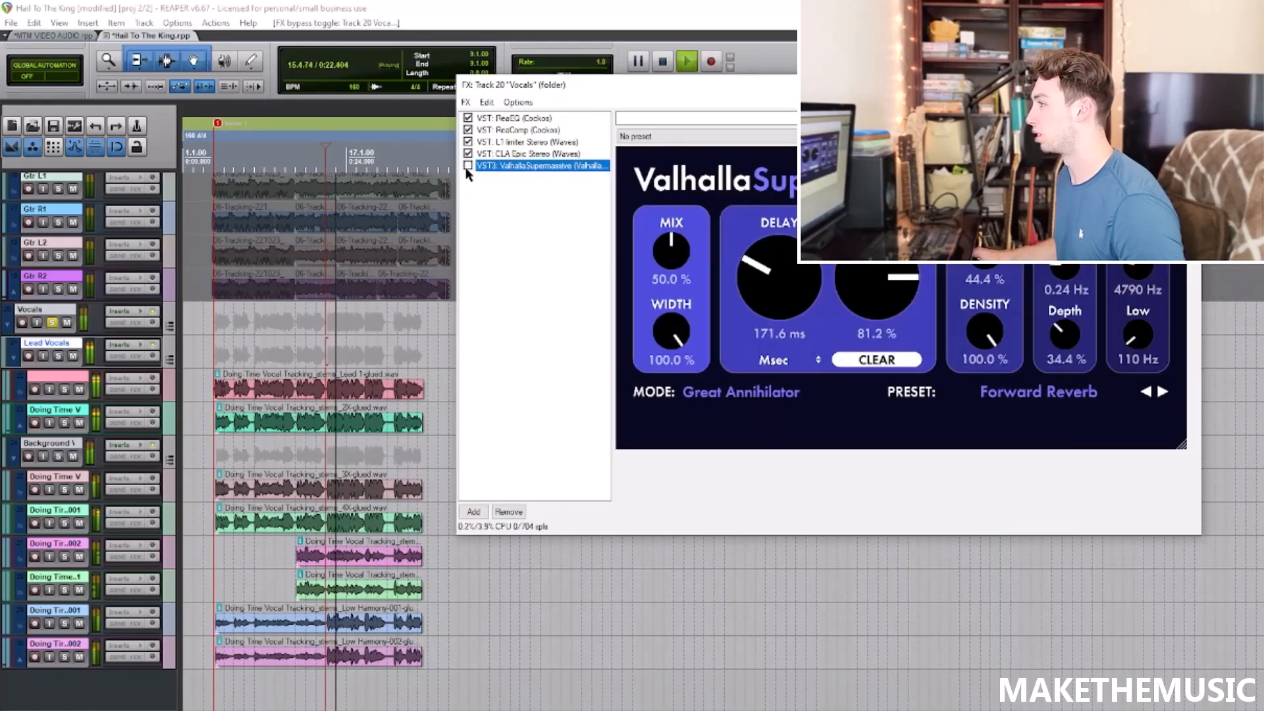
pyautogui.press('space')
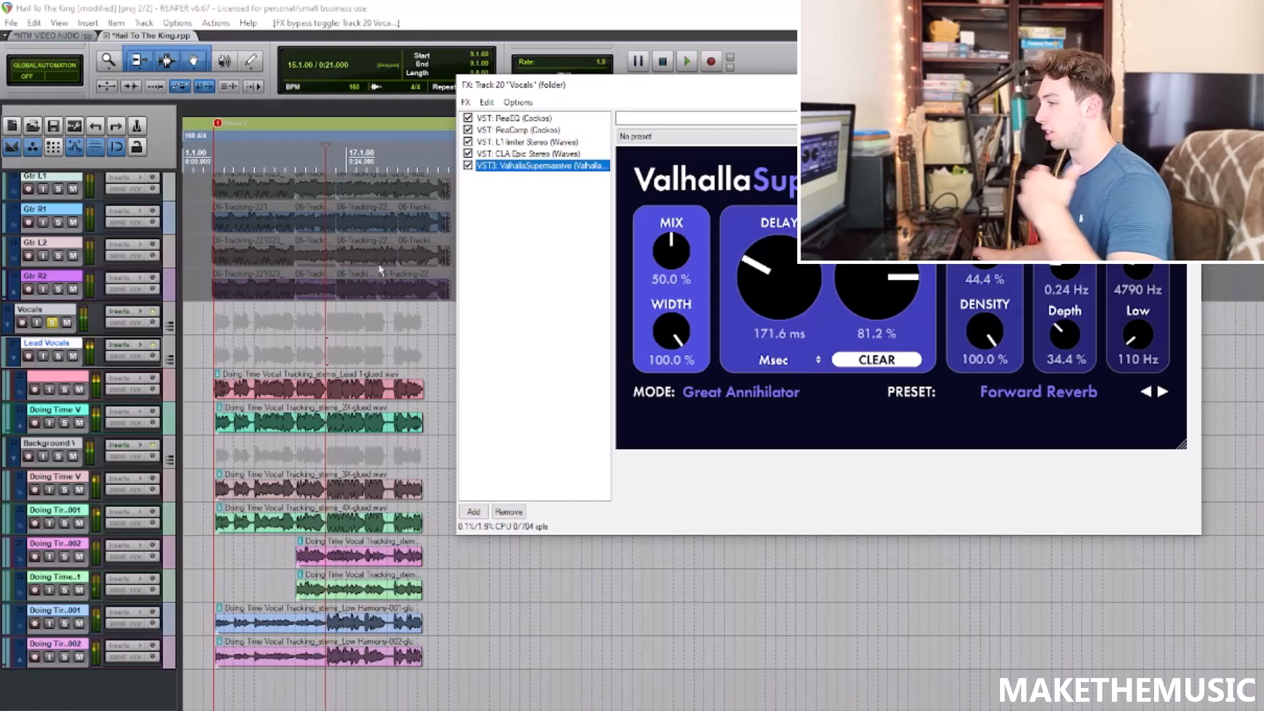
pyautogui.click(52, 322)
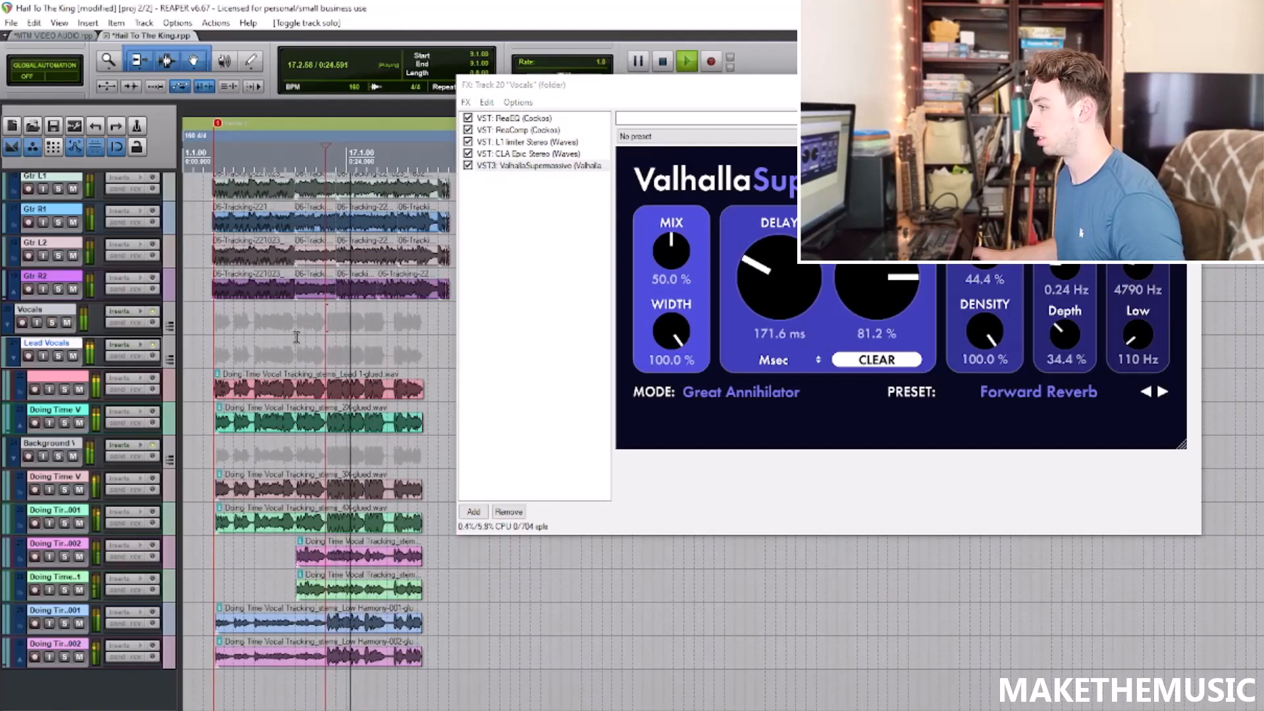
pyautogui.press('space')
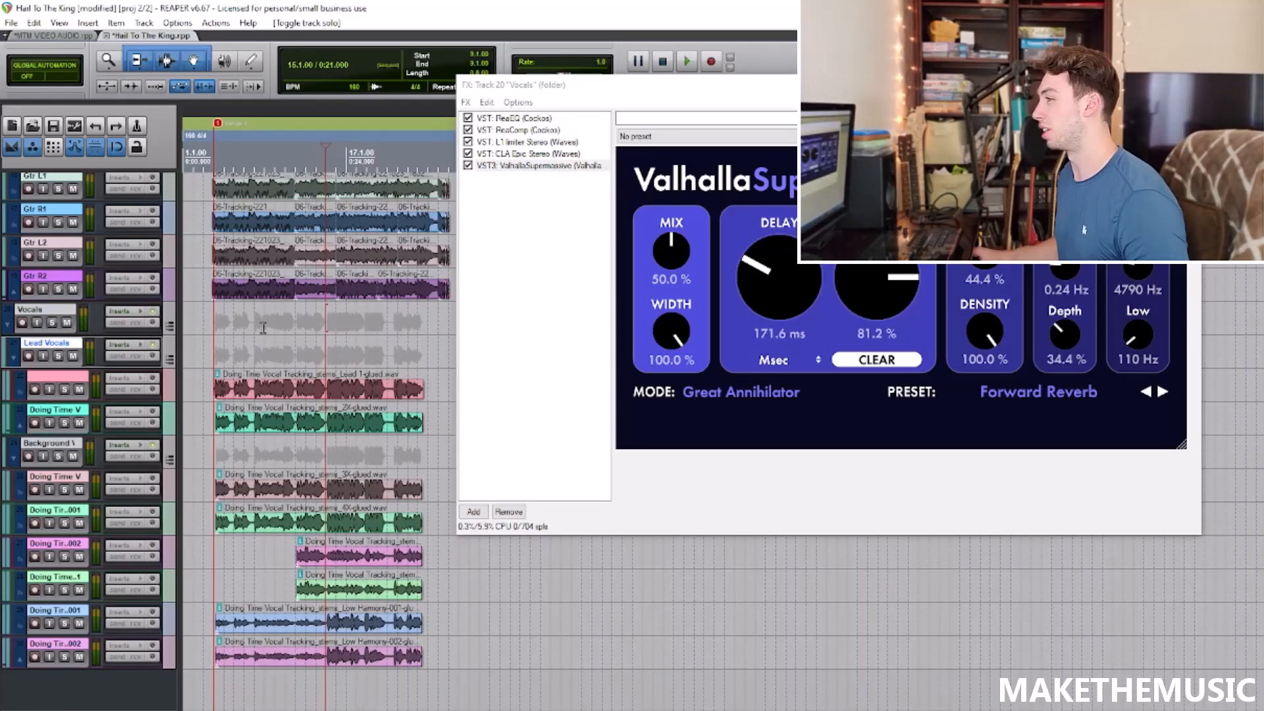
# Step: Solo the Vocals folder, open the Lead Vocals folder's effects chain, and view its Virtual Mix Rack settings while playing the vocals from 15.1.00
pyautogui.click(52, 322)
pyautogui.click(119, 344)
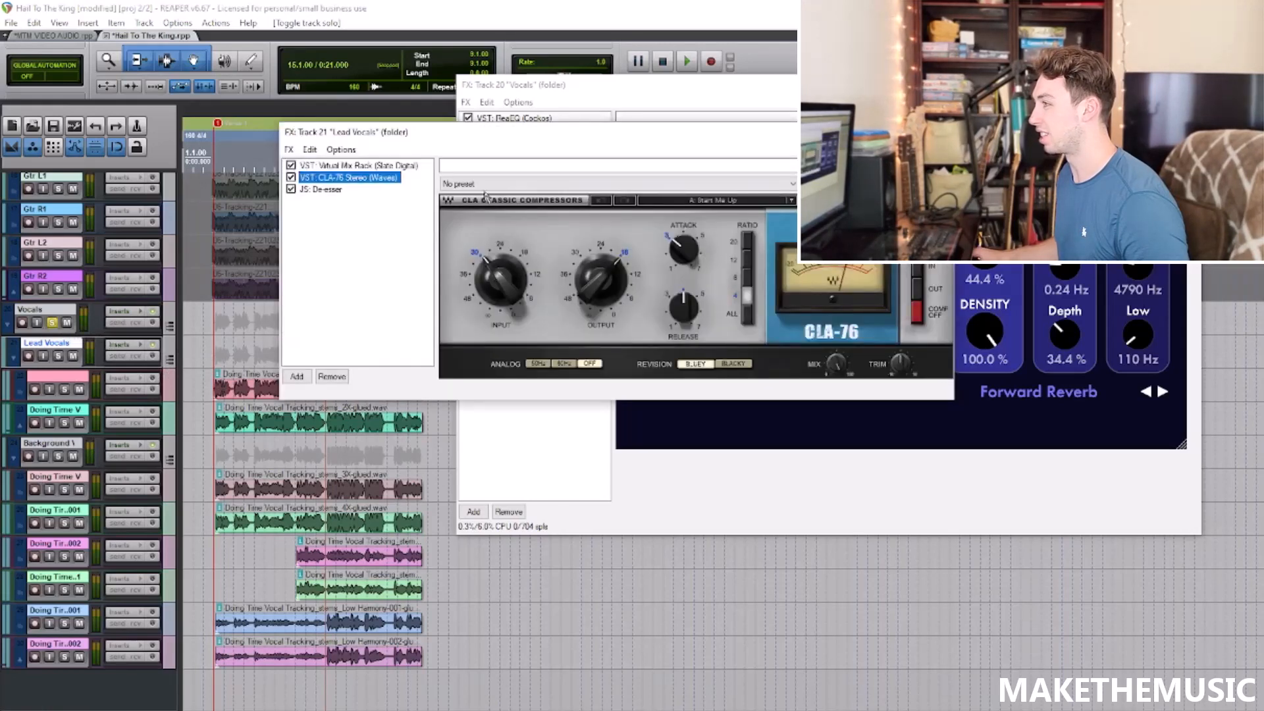
pyautogui.click(370, 166)
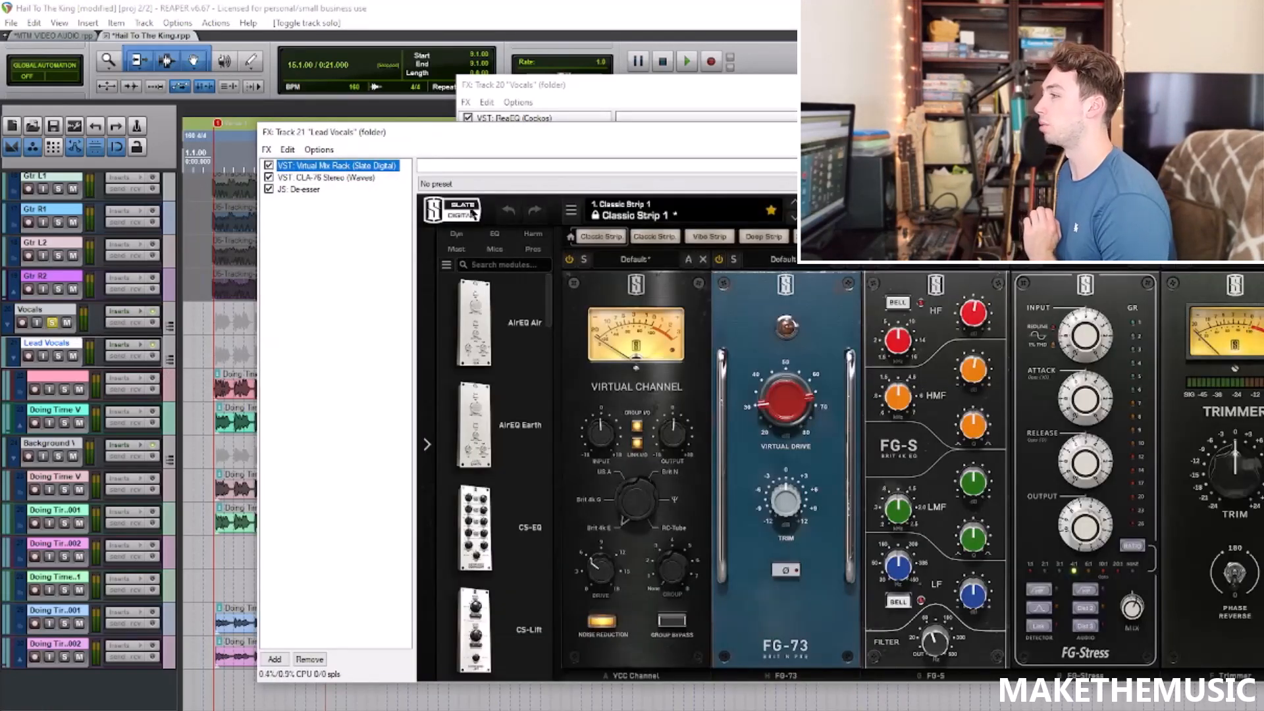
pyautogui.click(707, 406)
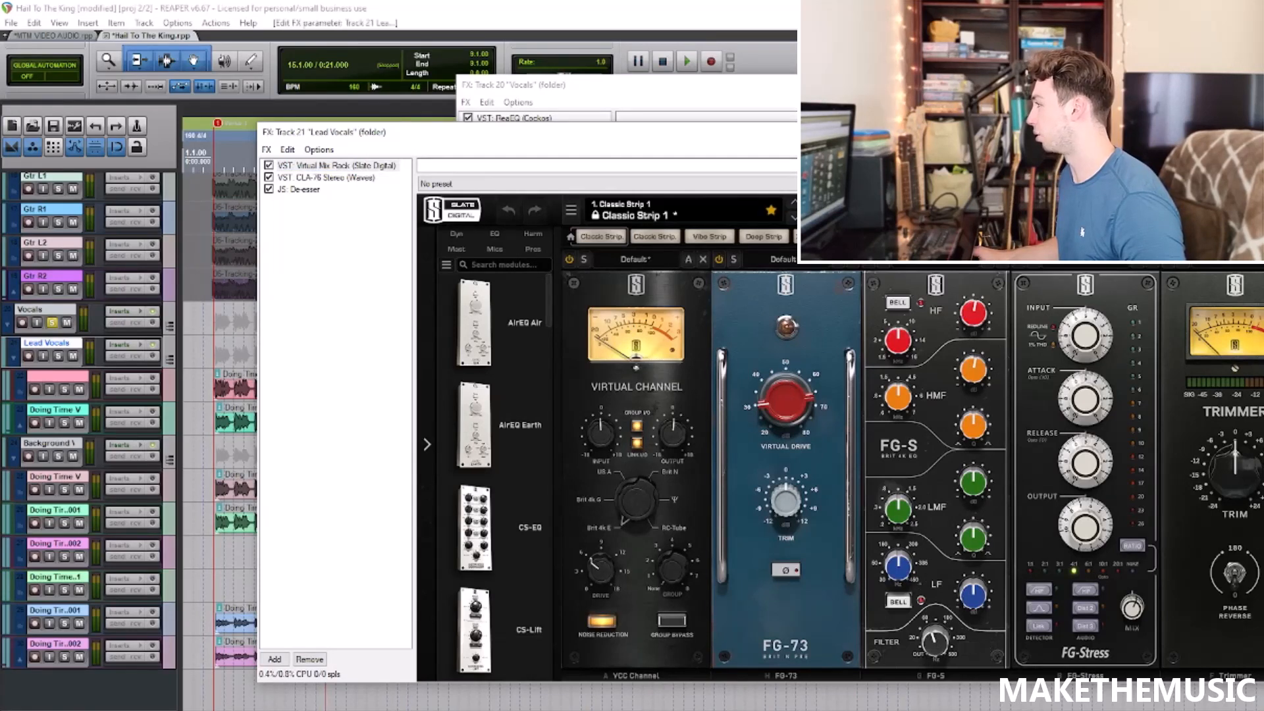
pyautogui.moveTo(988, 133); pyautogui.dragTo(965, 116)
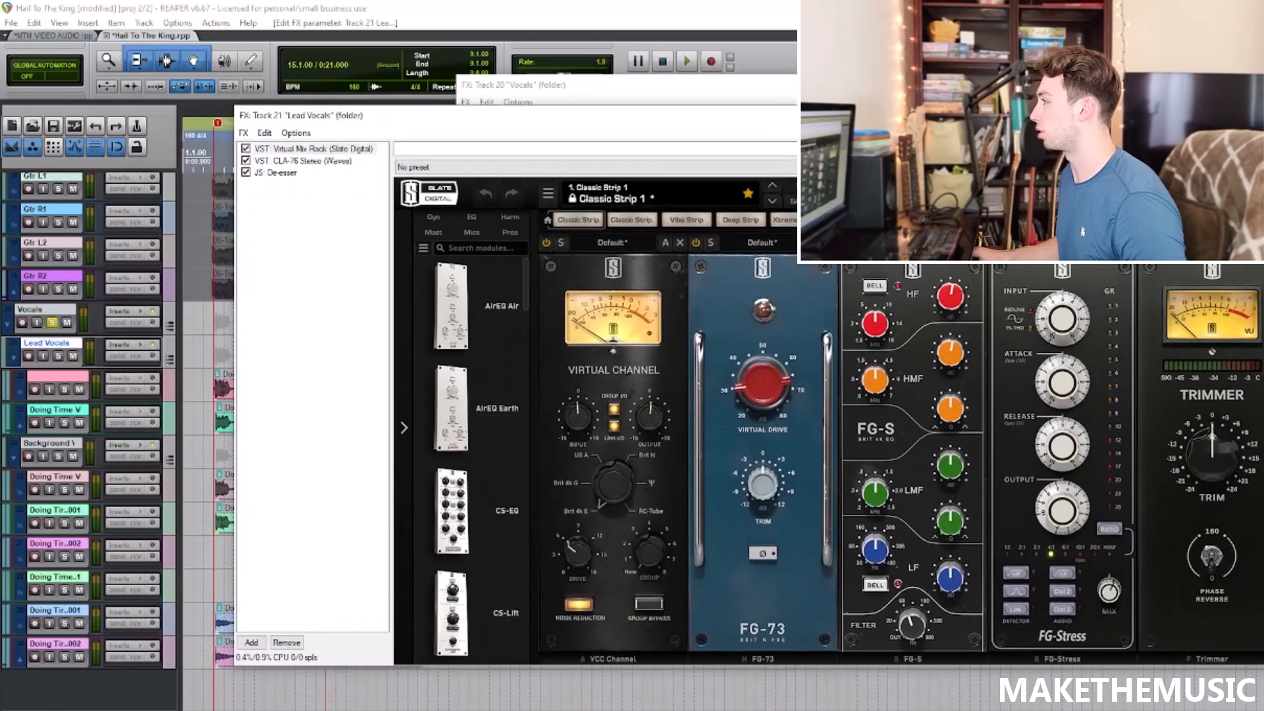
pyautogui.click(1190, 85)
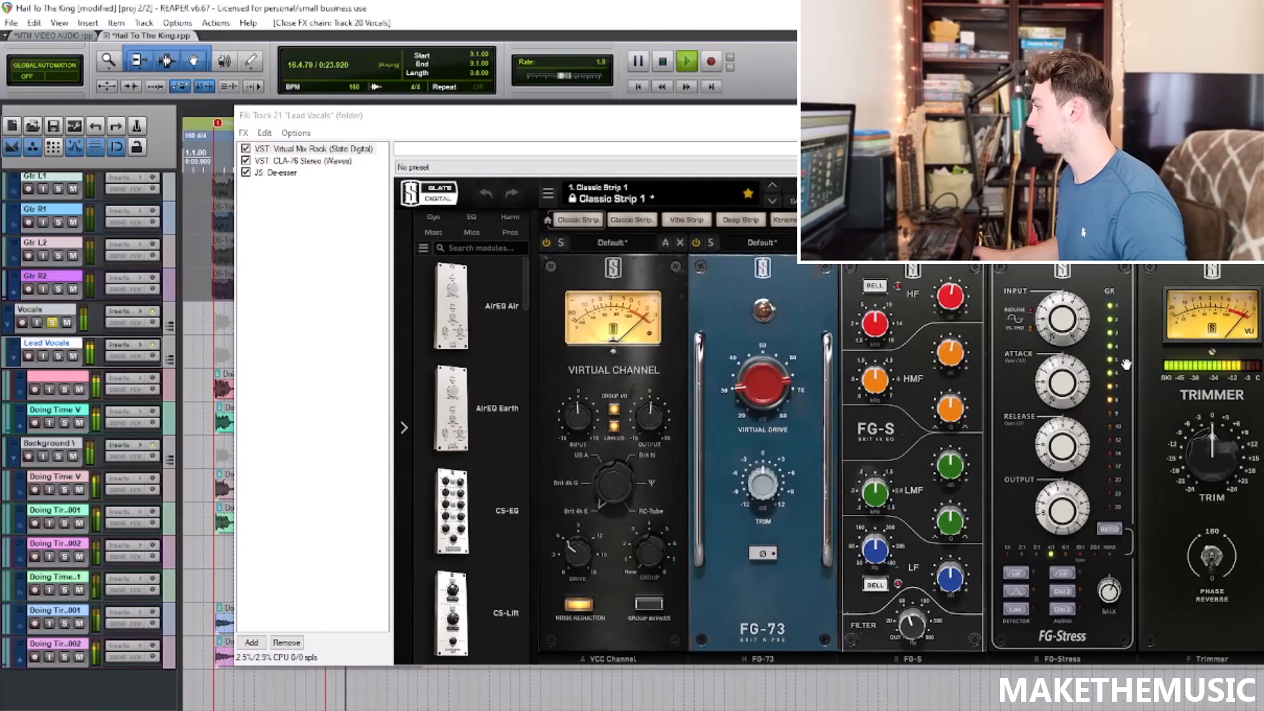
pyautogui.press('space')
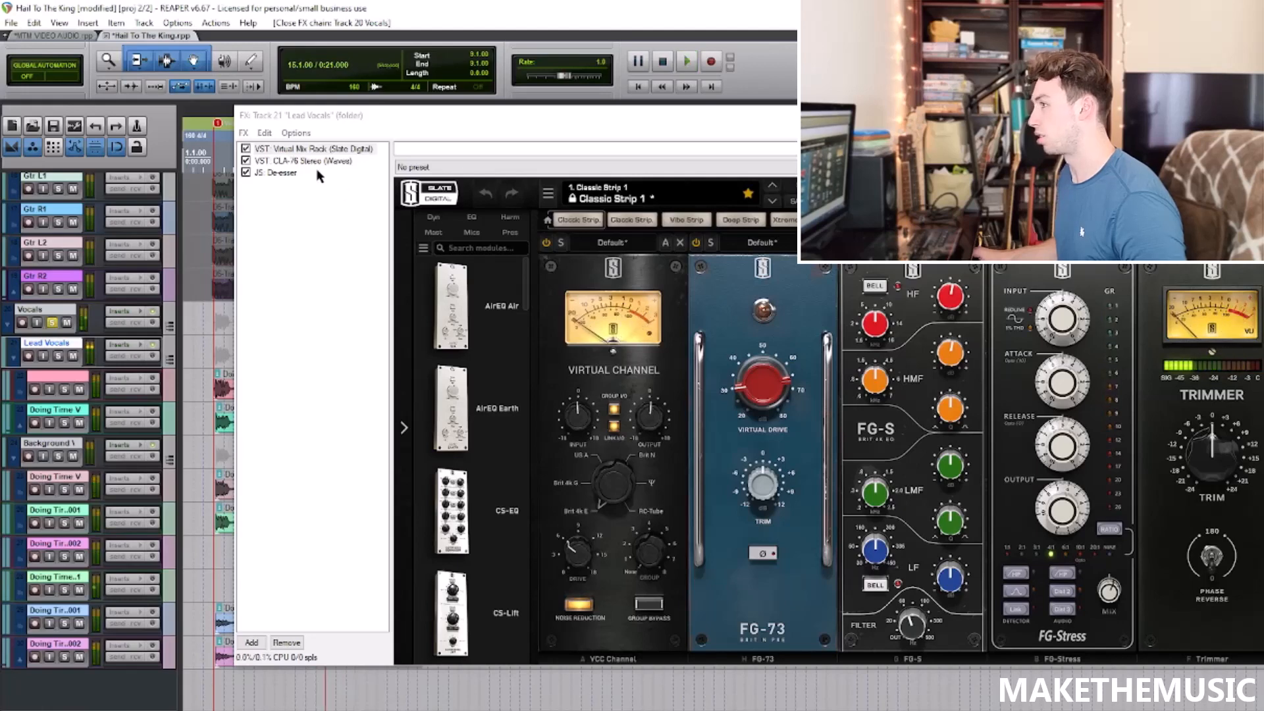
# Step: View the Lead Vocals folder's CLA-76 and De-esser settings during playback, and briefly open the background vocals folder's effects chain
pyautogui.click(304, 160)
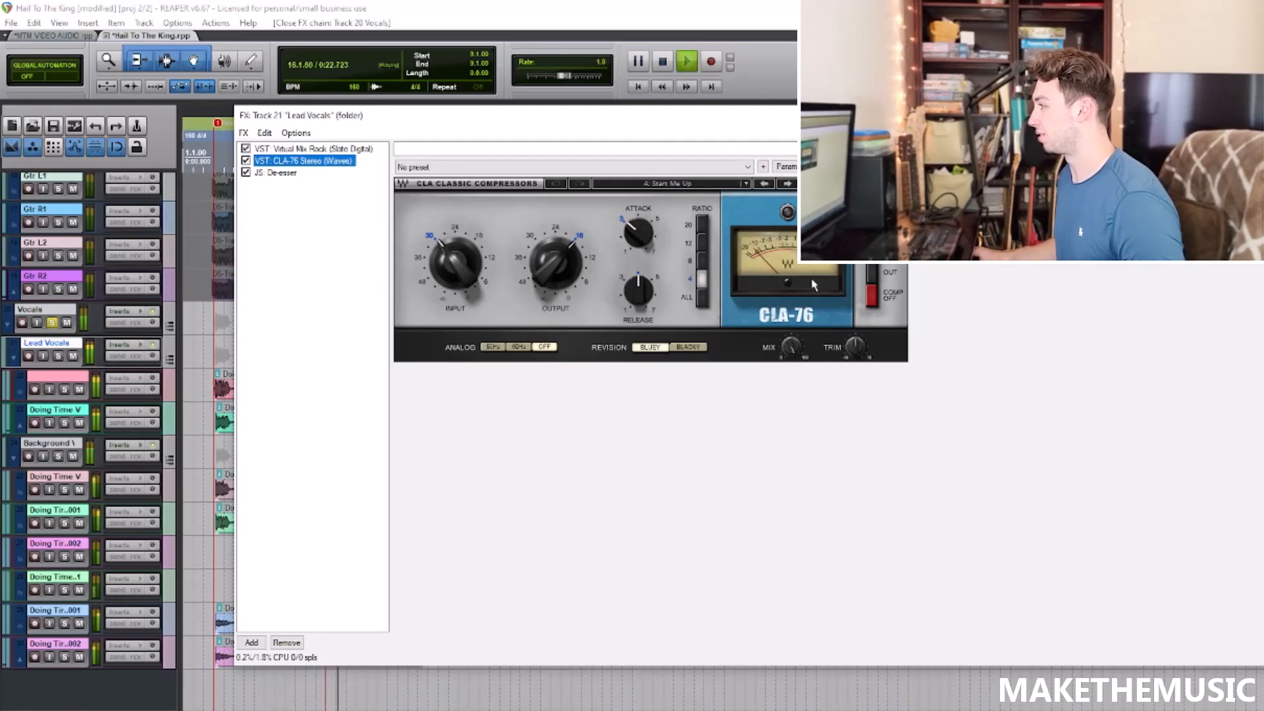
pyautogui.click(279, 173)
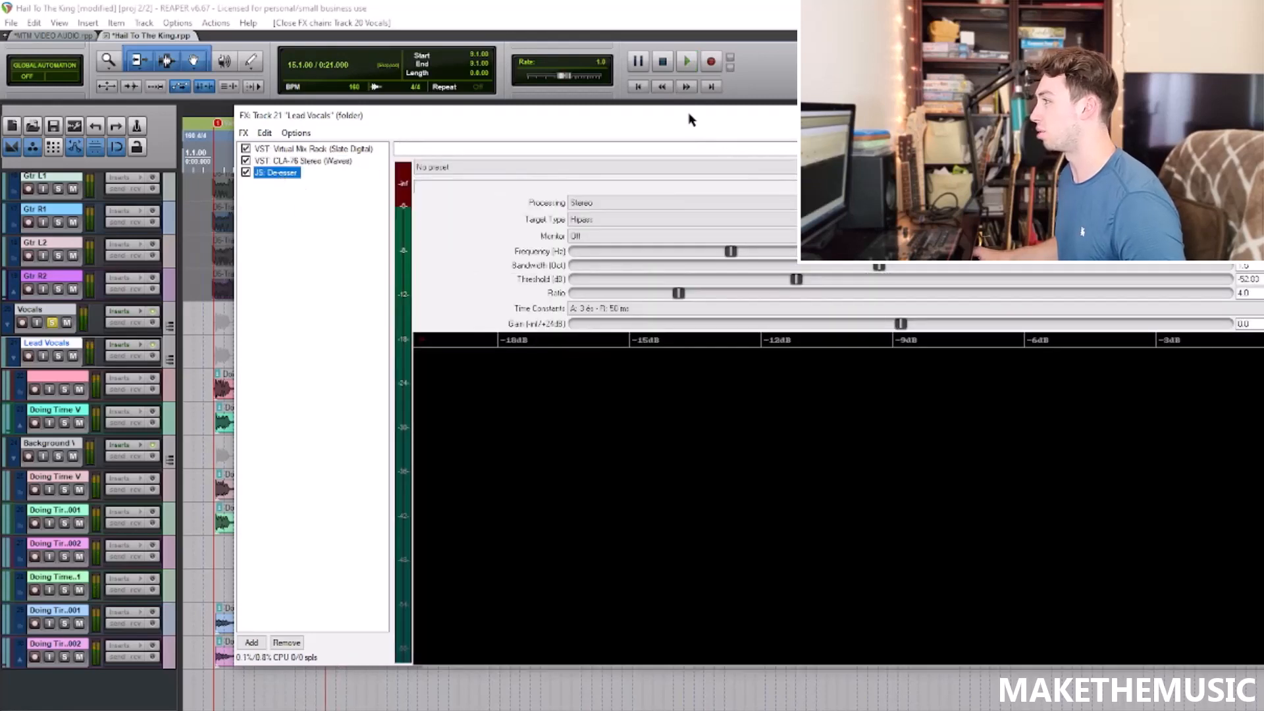
pyautogui.press('space')
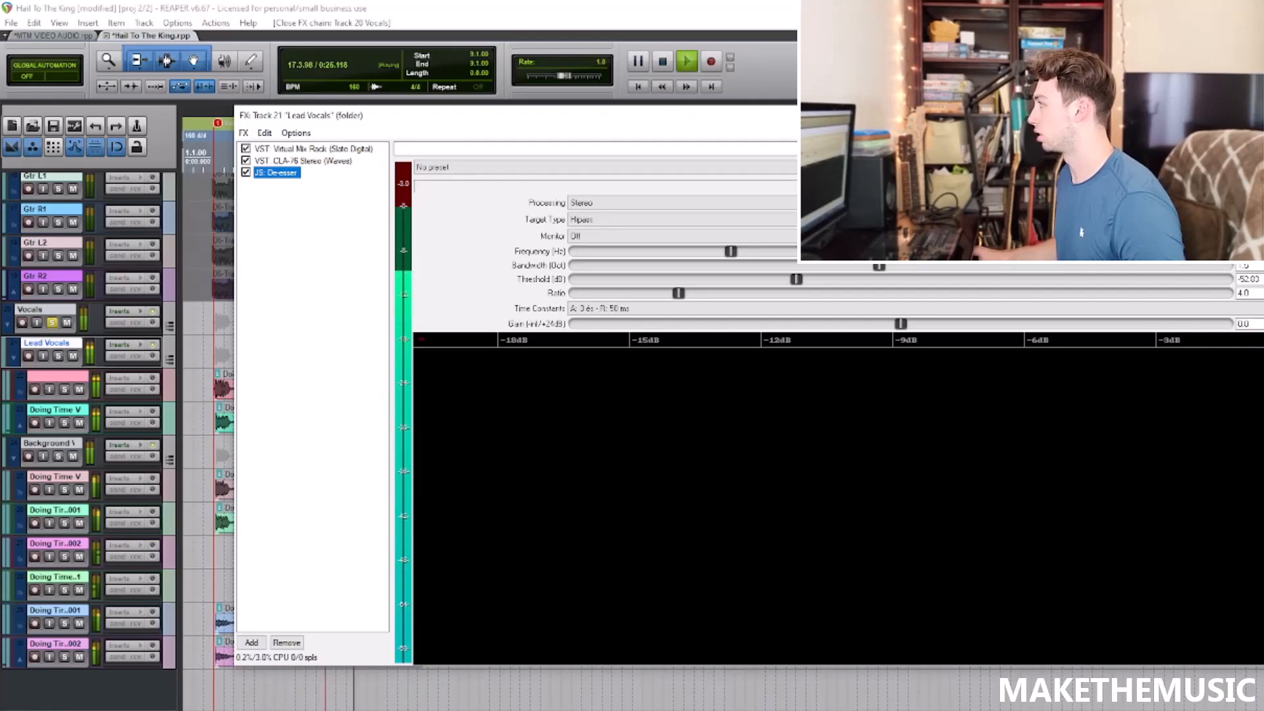
pyautogui.click(1249, 115)
pyautogui.press('space')
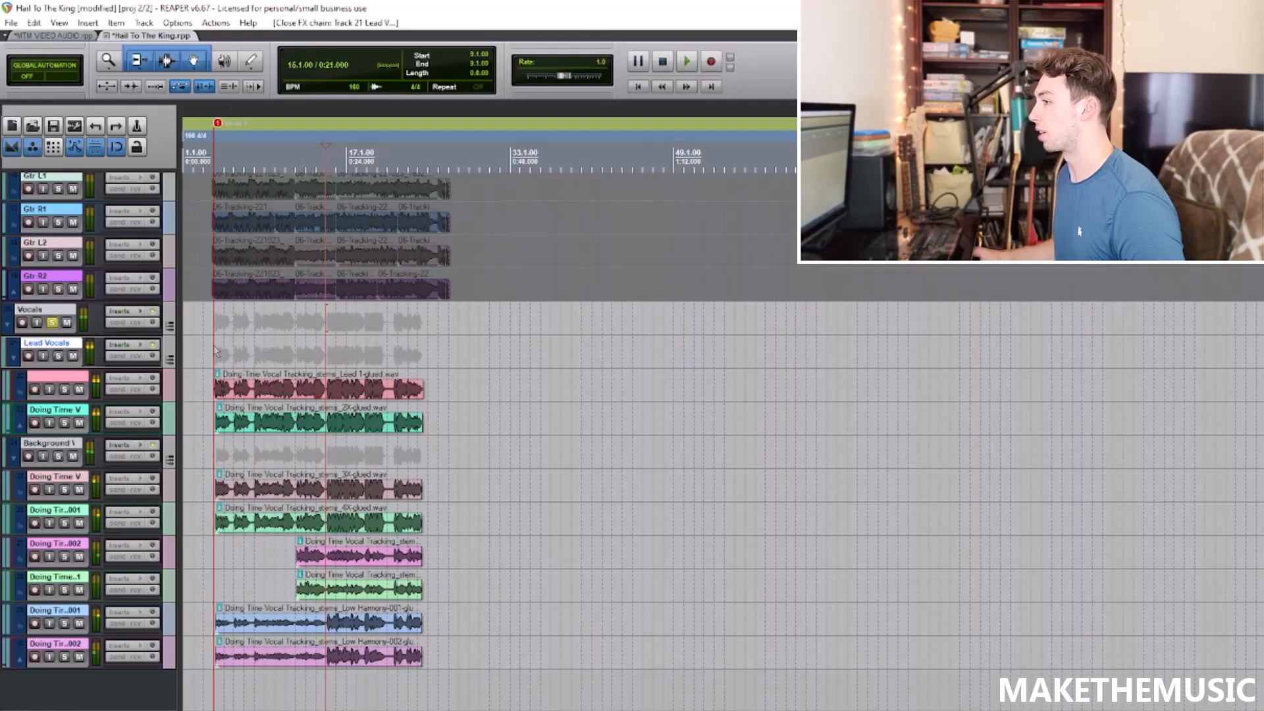
pyautogui.click(120, 445)
pyautogui.click(1082, 47)
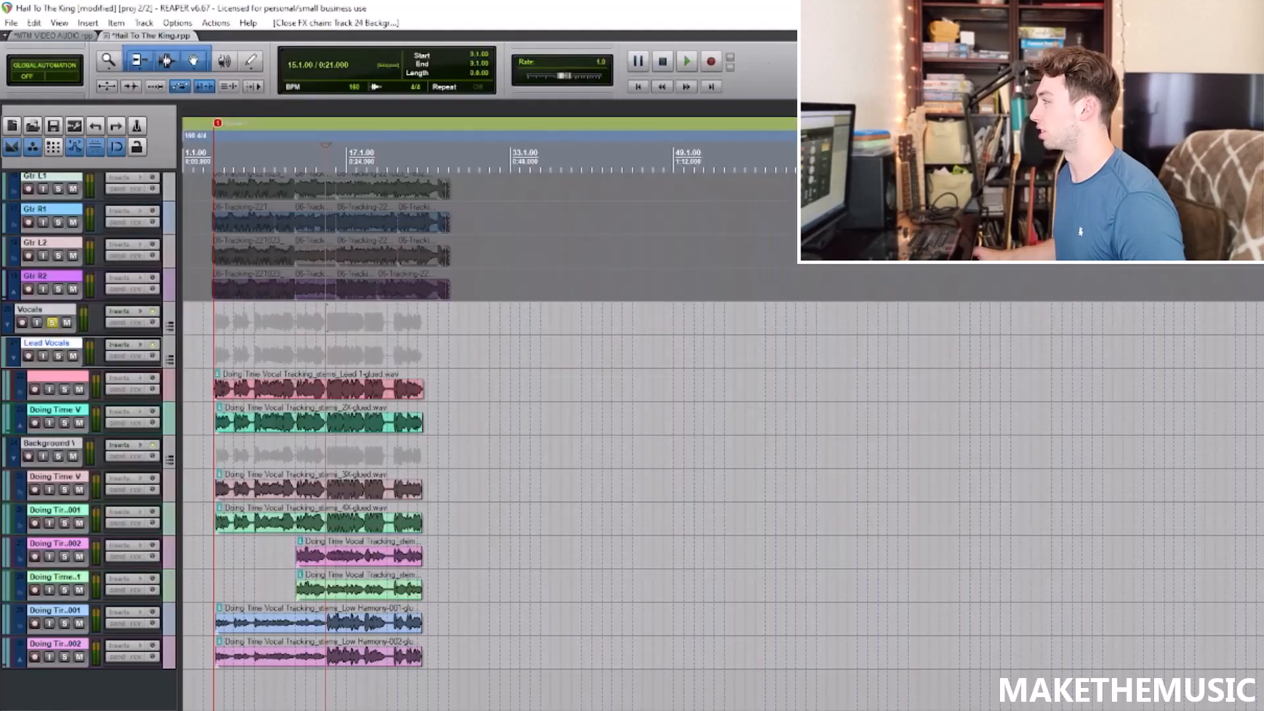
# Step: Play the soloed vocals from 15.1.00 and compare them with the effects on the Vocals, Lead Vocals and background vocals folders bypassed and re-enabled
pyautogui.scroll(3, 540, 320)
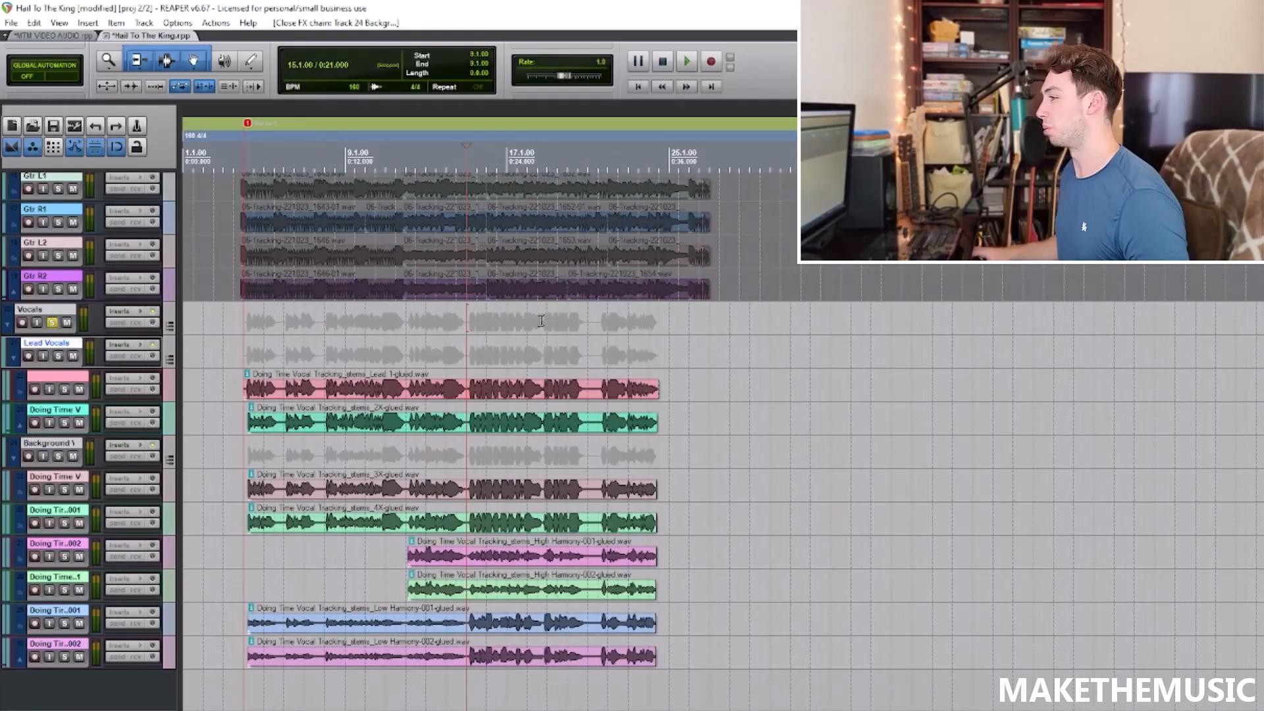
pyautogui.scroll(-2, 540, 320)
pyautogui.scroll(3, 460, 325)
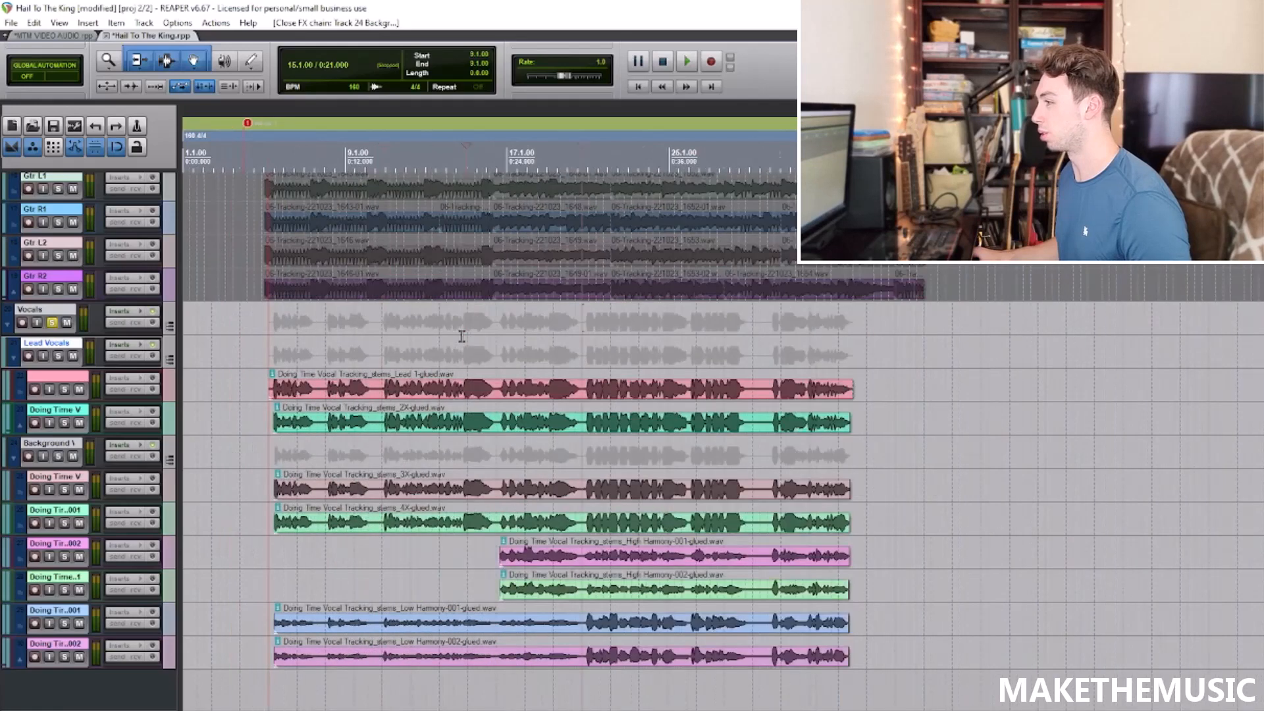
pyautogui.click(170, 323)
pyautogui.click(153, 447)
pyautogui.press('space')
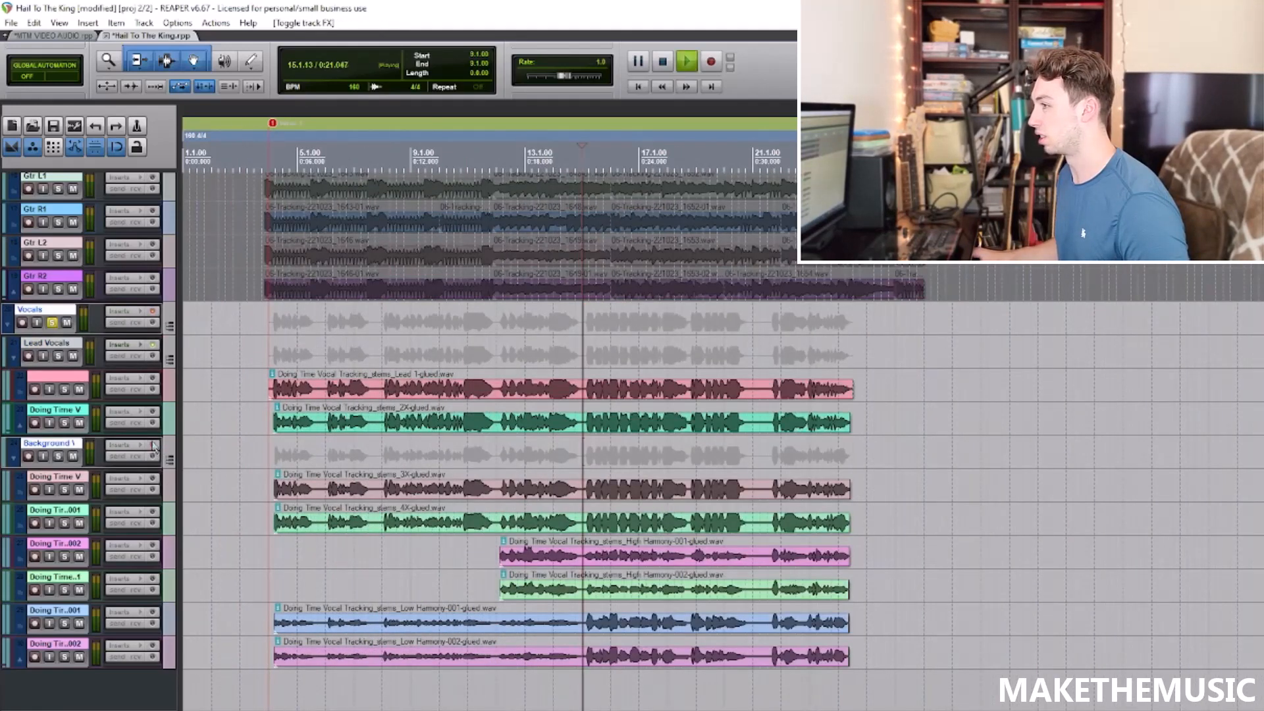
pyautogui.click(153, 346)
pyautogui.scroll(-2, 380, 312)
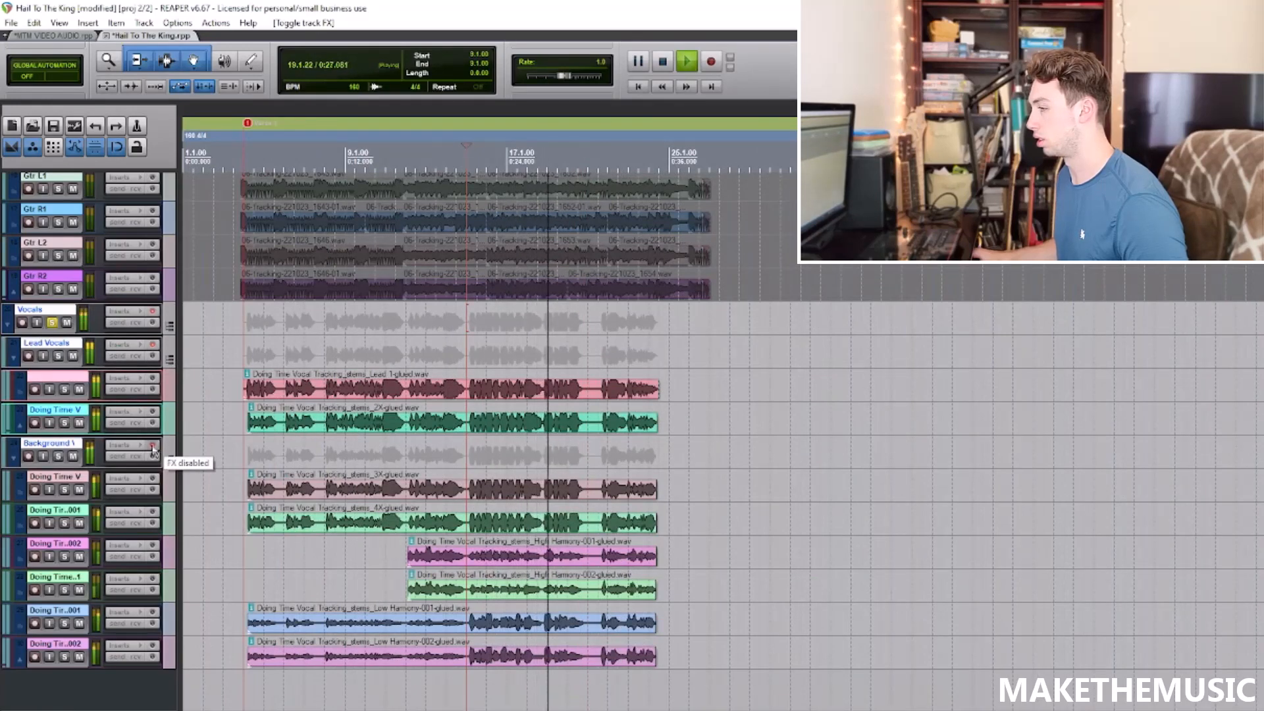
pyautogui.click(153, 449)
pyautogui.press('space')
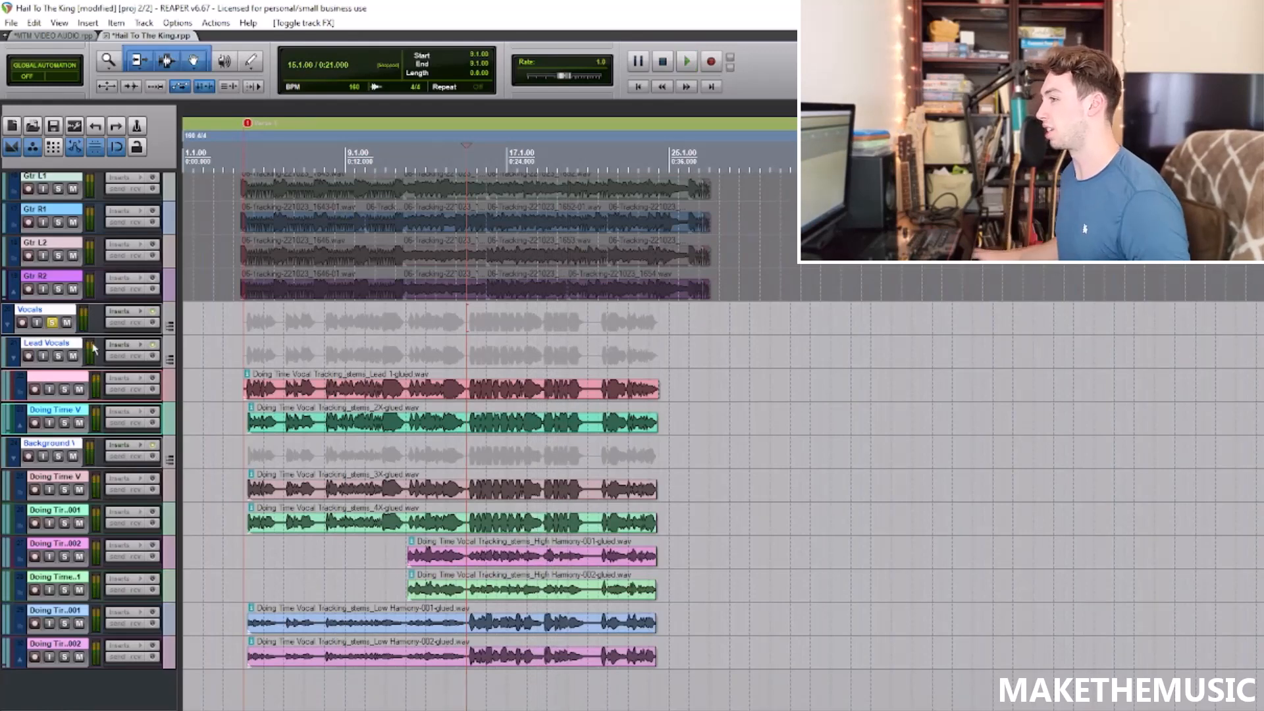
# Step: Unsolo the Vocals folder and play the full mix from 15.1.00, comparing it with all three vocal folders' effects bypassed and re-enabled
pyautogui.click(53, 322)
pyautogui.press('space')
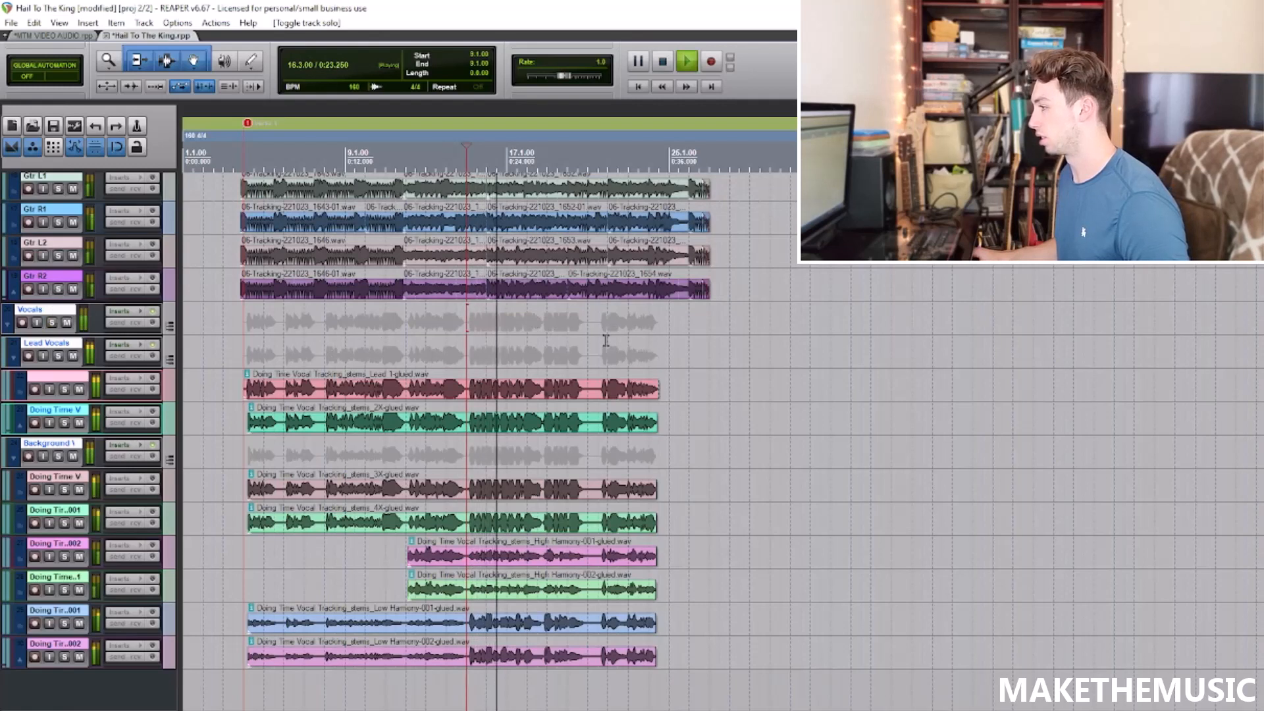
pyautogui.click(168, 318)
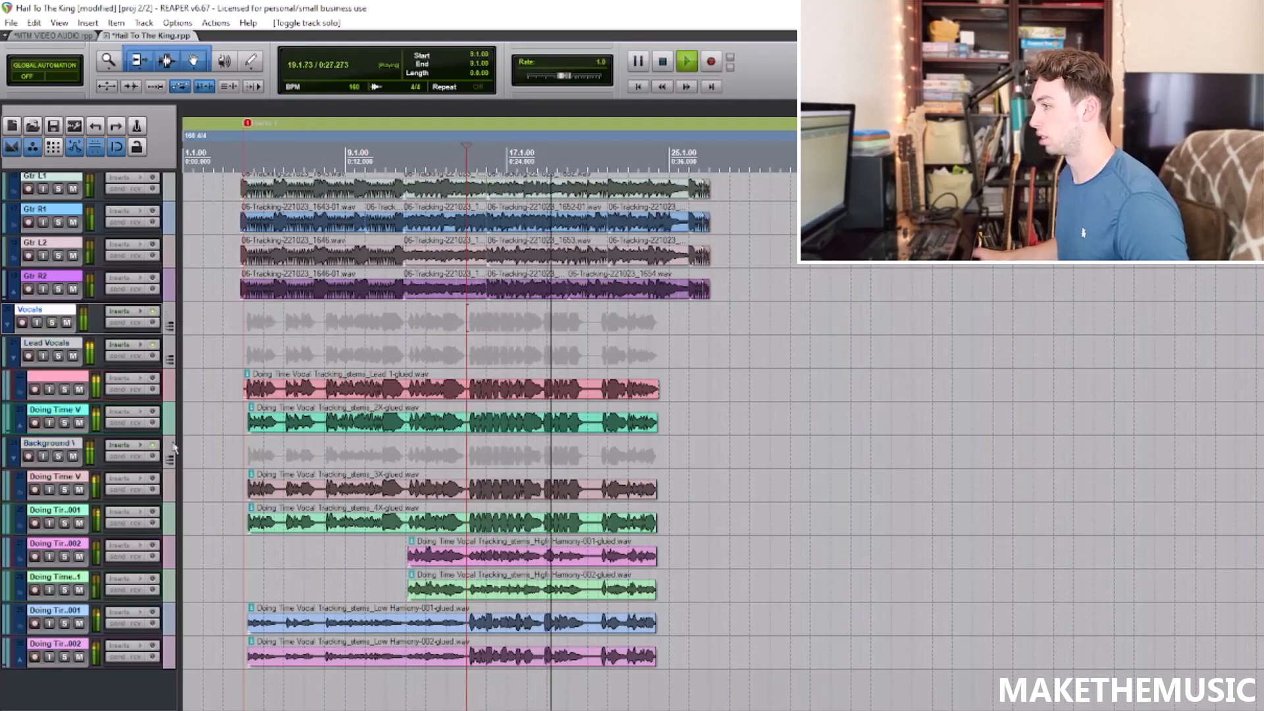
pyautogui.click(152, 445)
pyautogui.click(153, 446)
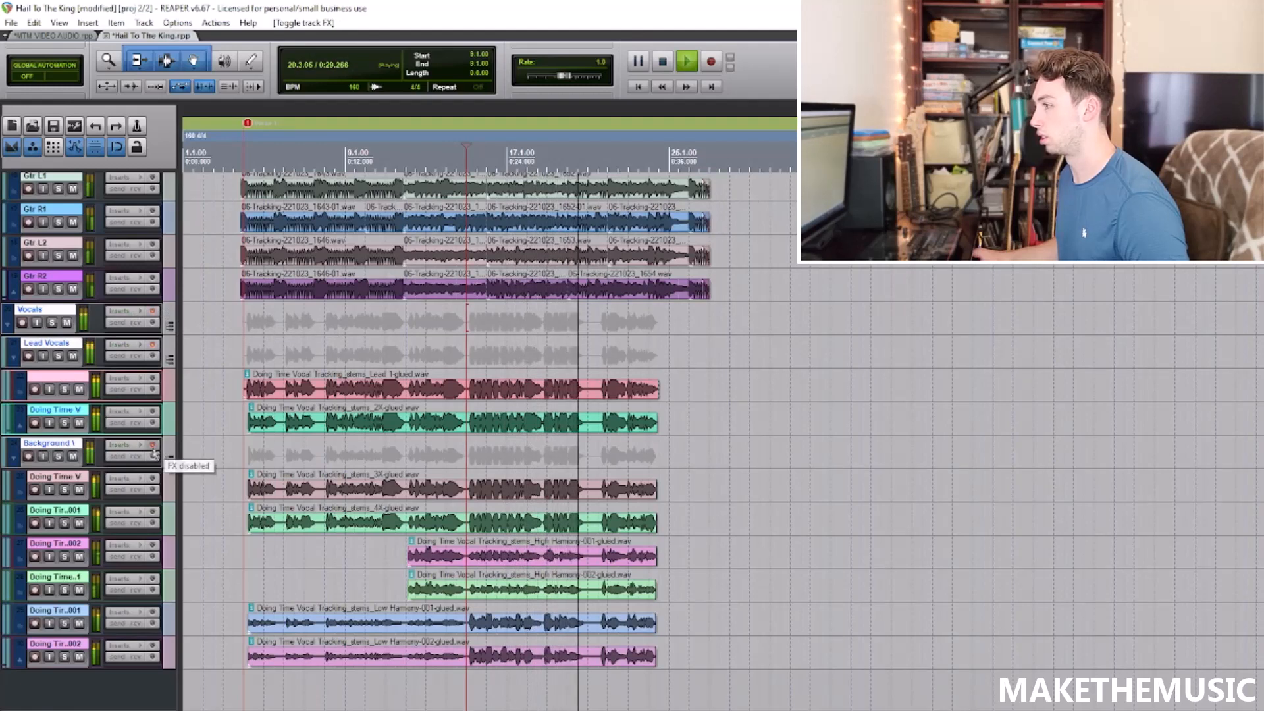
pyautogui.scroll(-2, 678, 343)
pyautogui.scroll(2, 658, 343)
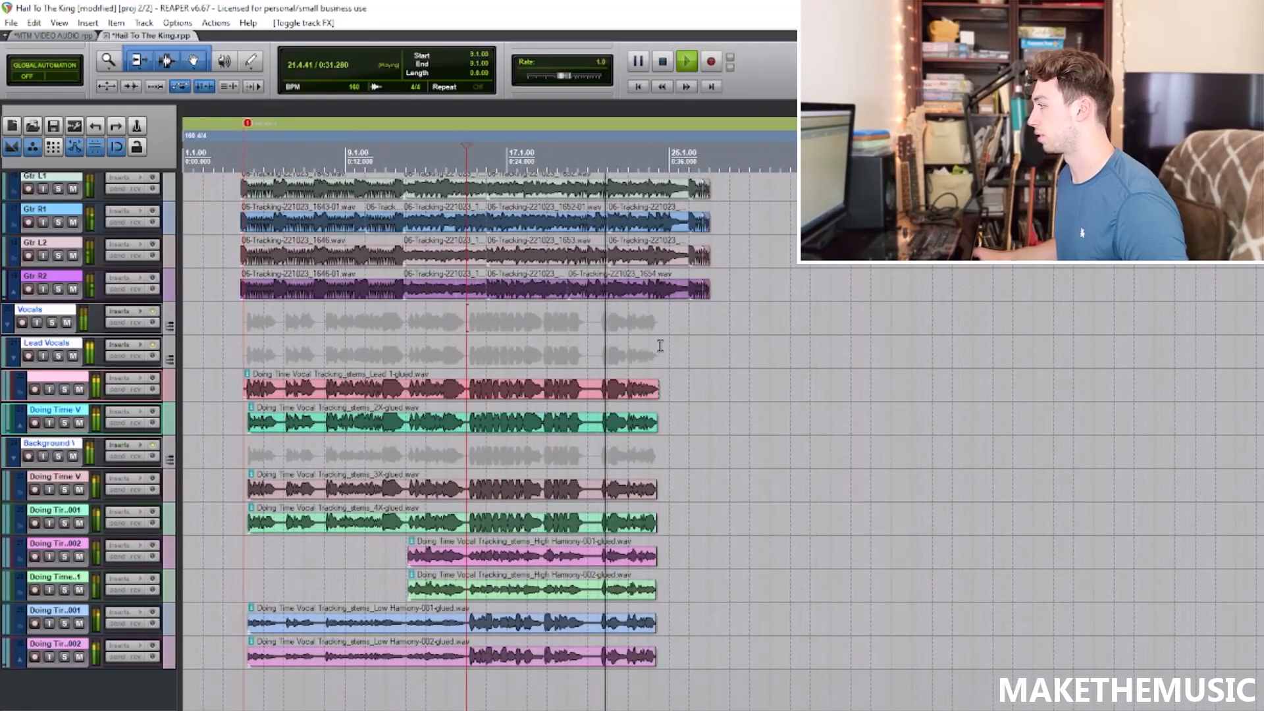
pyautogui.scroll(-2, 661, 345)
pyautogui.scroll(2, 577, 331)
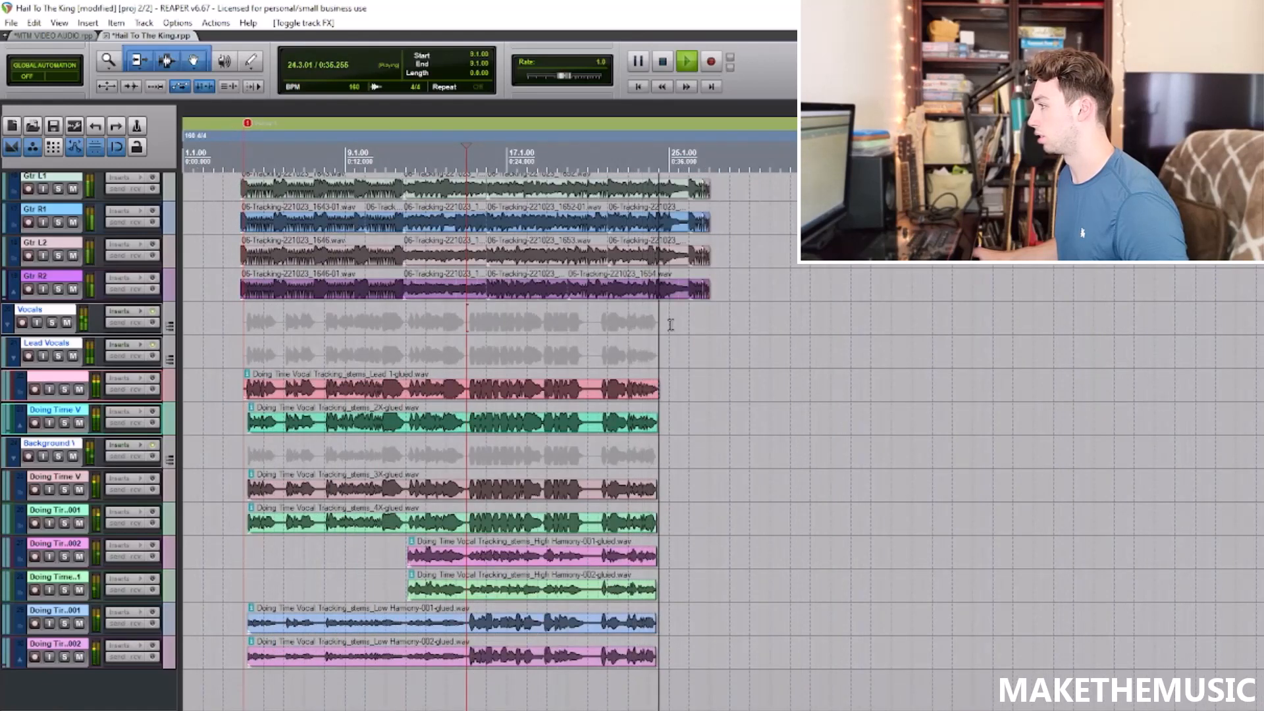
pyautogui.press('space')
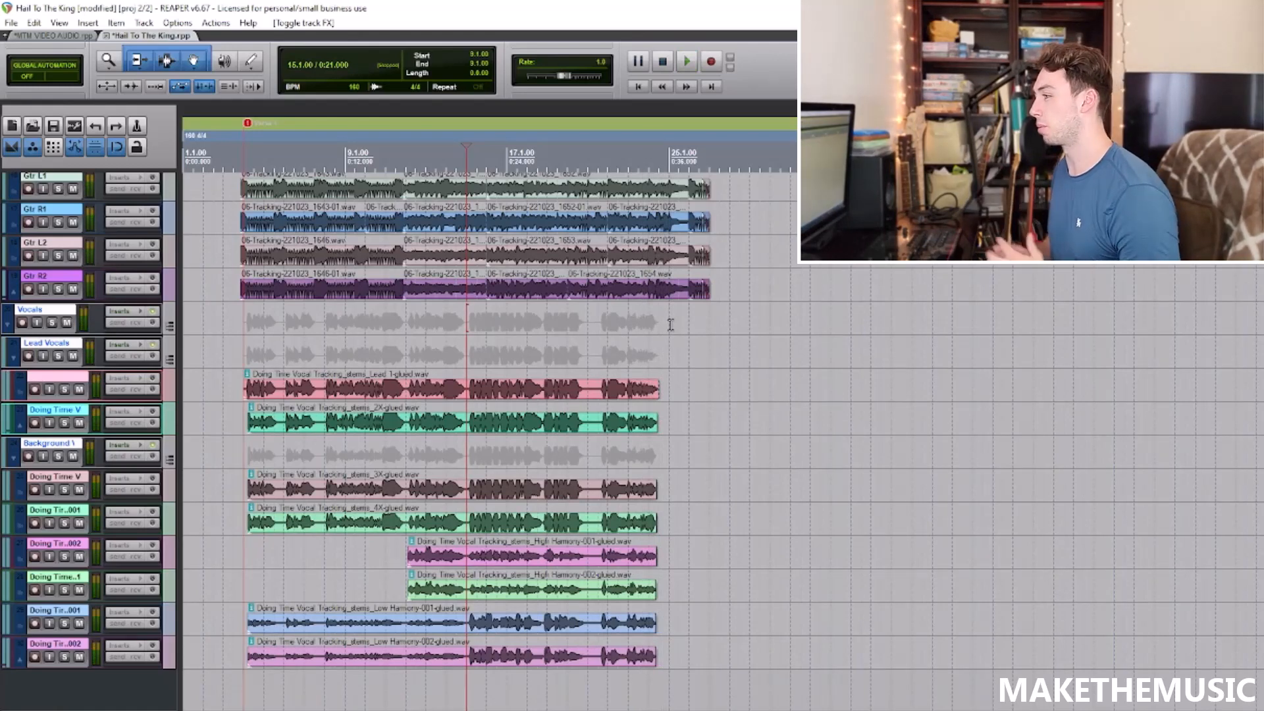
# Step: Return to the drum tracks at the start of the track list and play the full mix from 2.3.00
pyautogui.scroll(10, 769, 306)
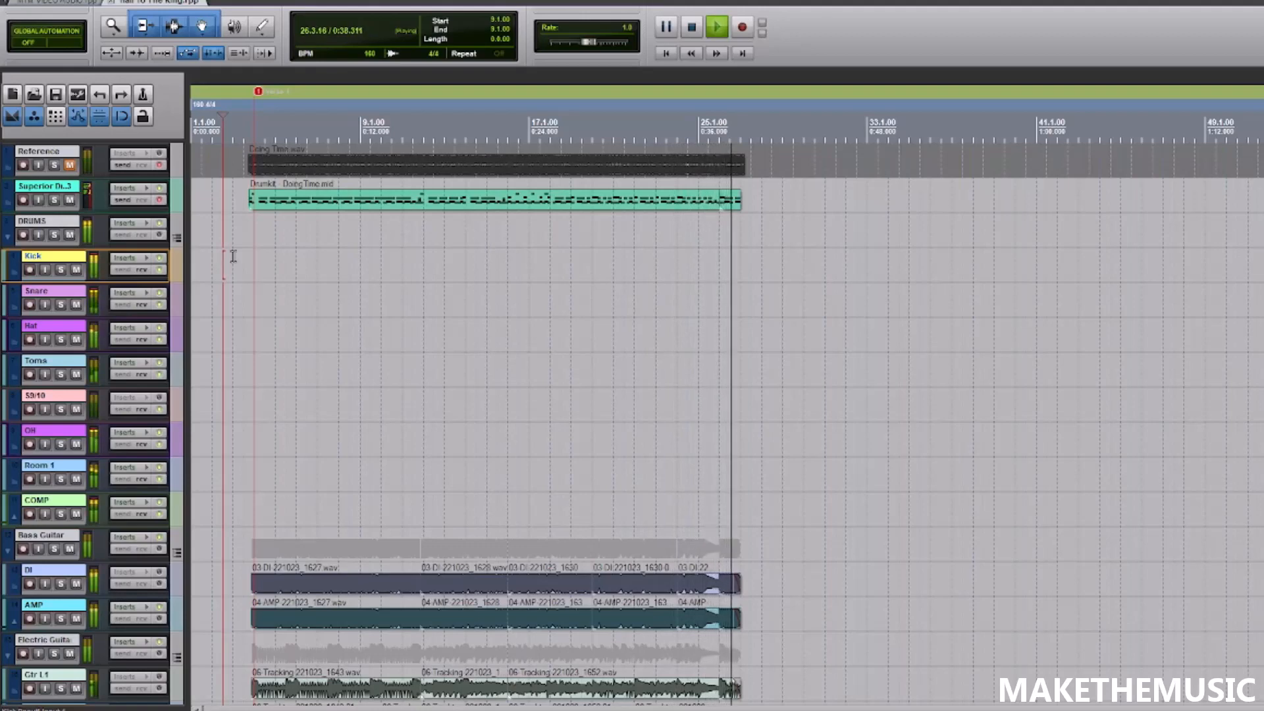
pyautogui.press('space')
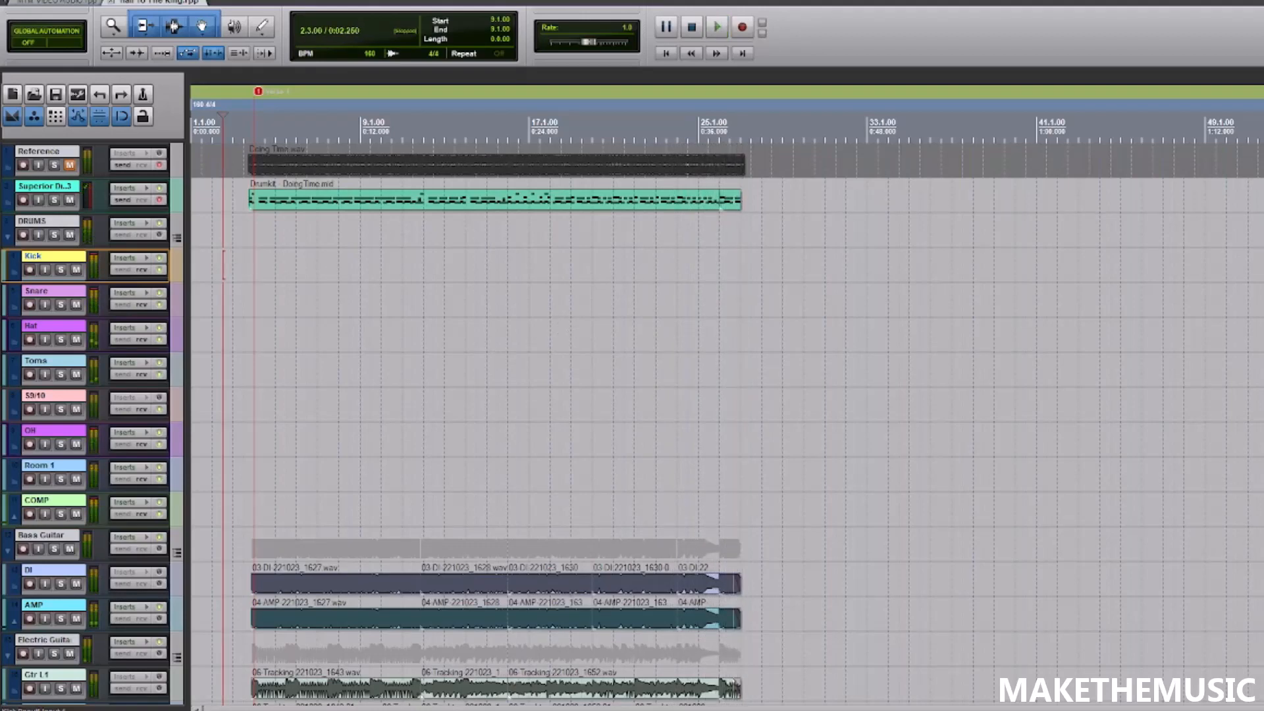